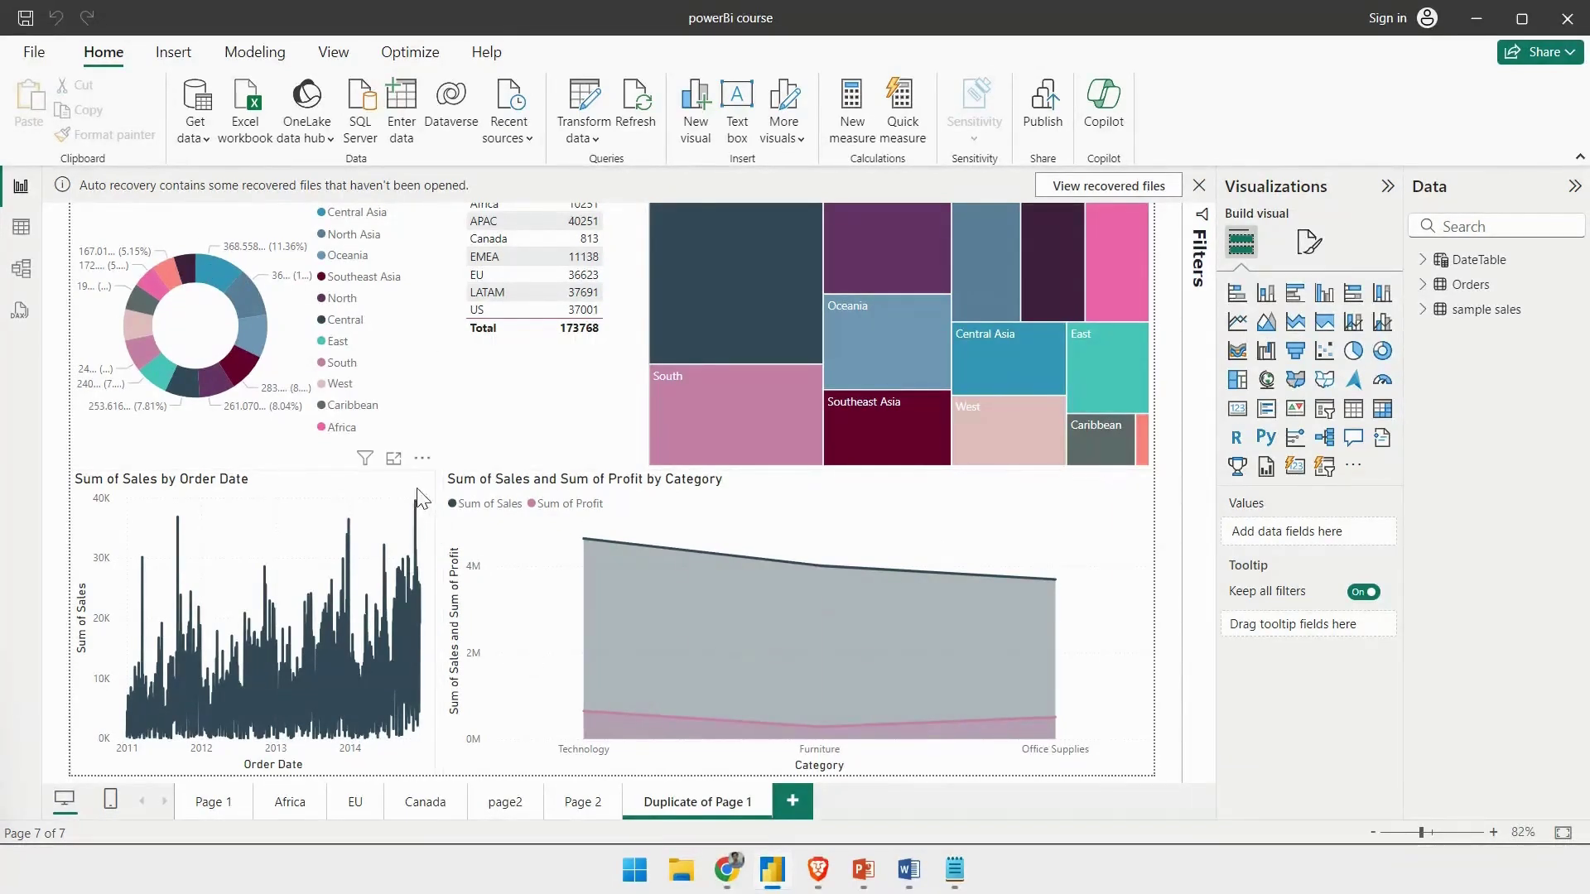
# - Open the mobile layout of the Duplicate of Page 1 report page and look over its current arrangement of visuals
pyautogui.click(333, 53)
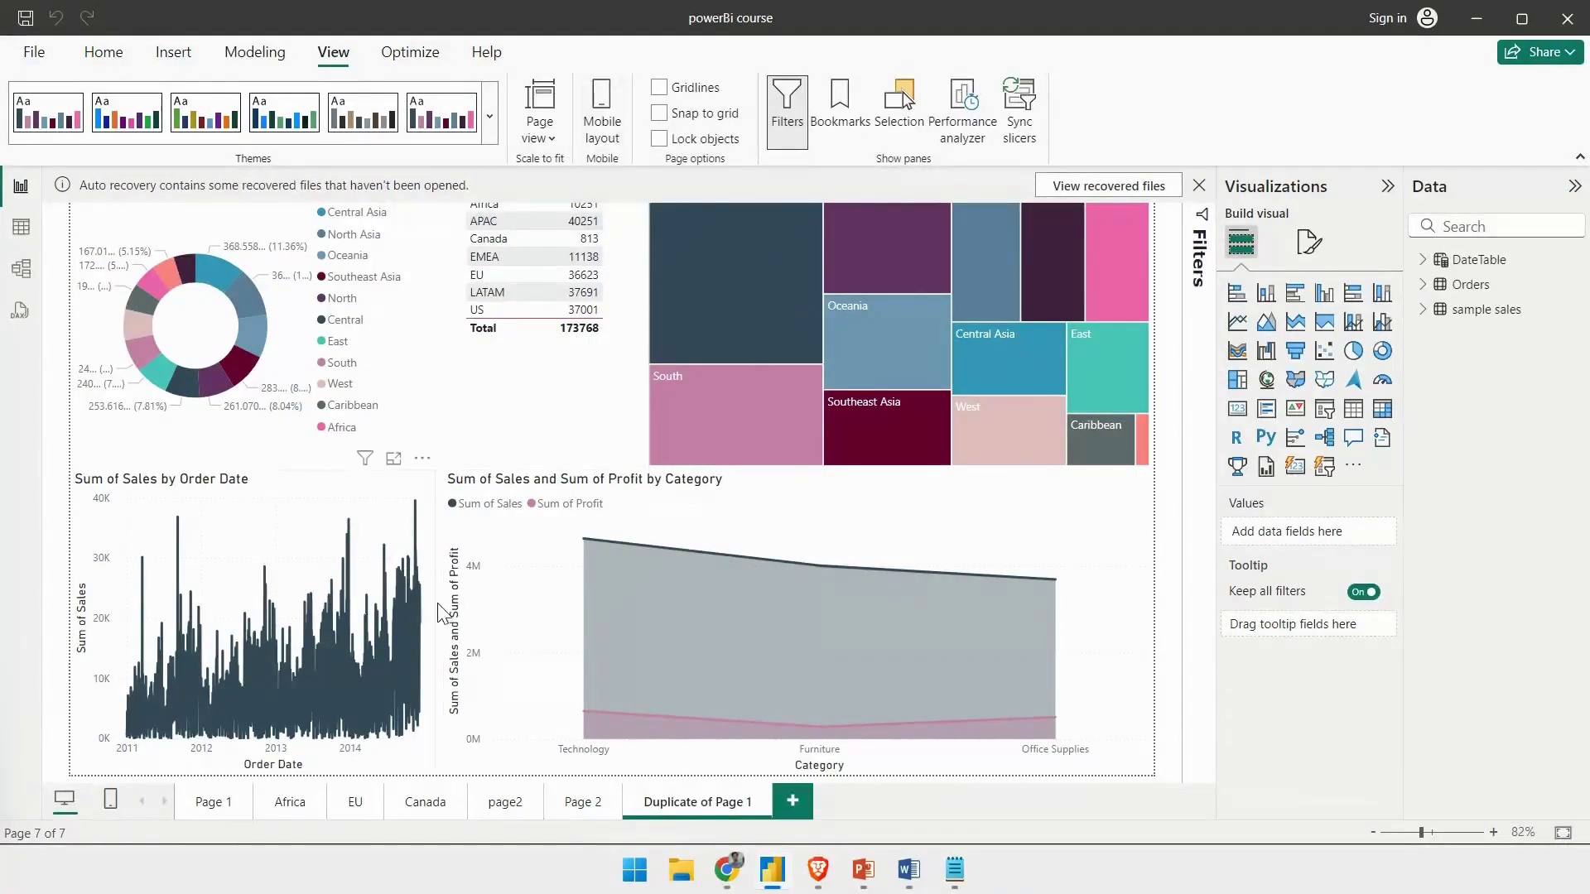
pyautogui.click(602, 129)
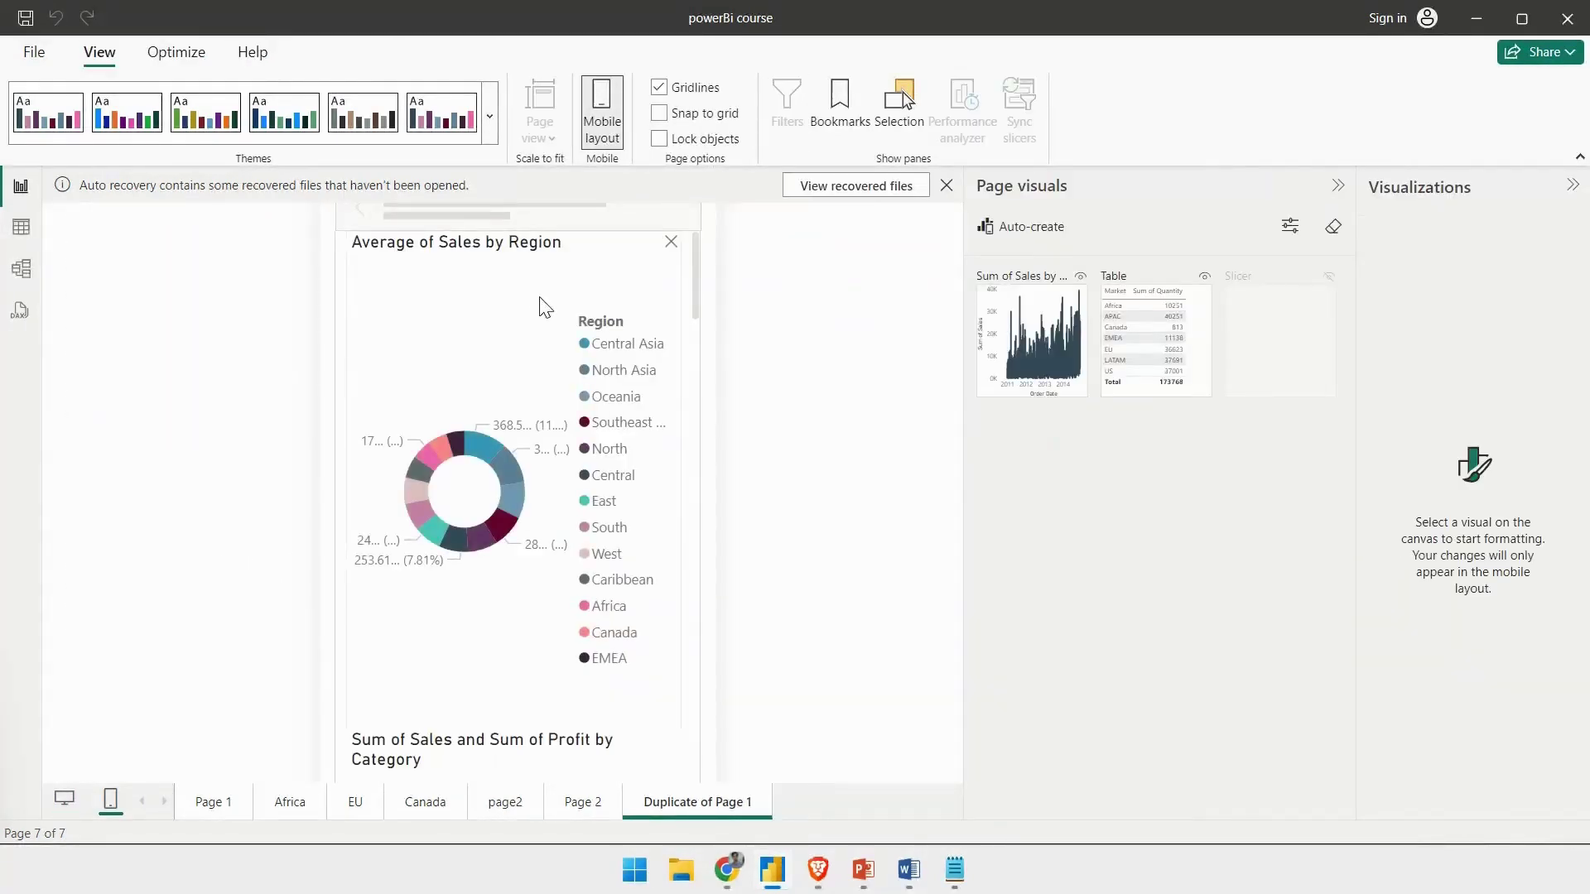
pyautogui.scroll(-10, 540, 313)
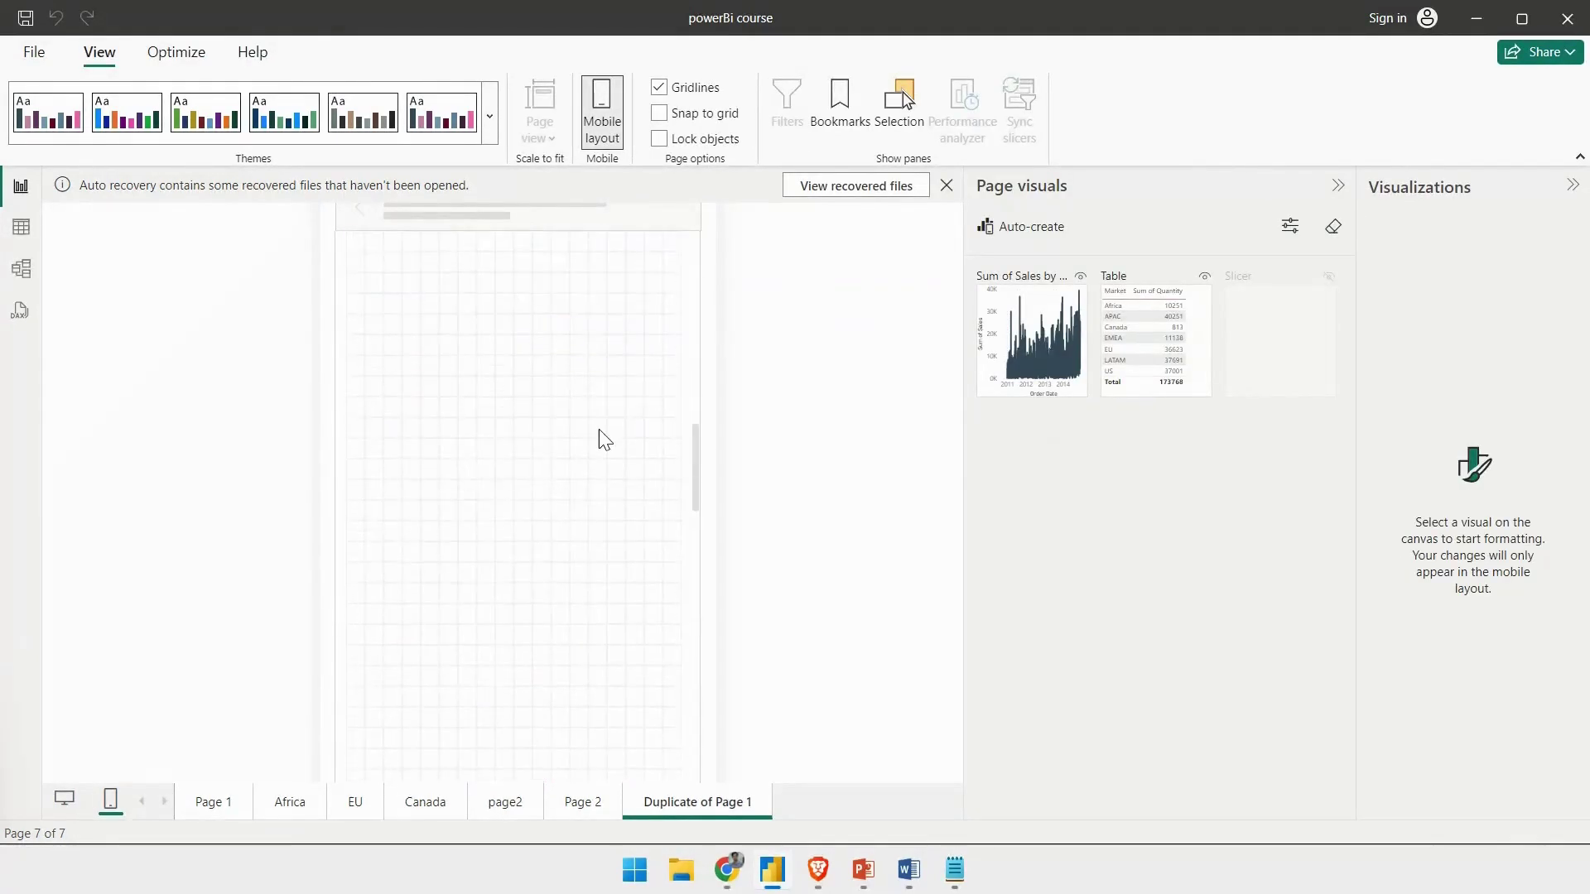
pyautogui.scroll(10, 525, 376)
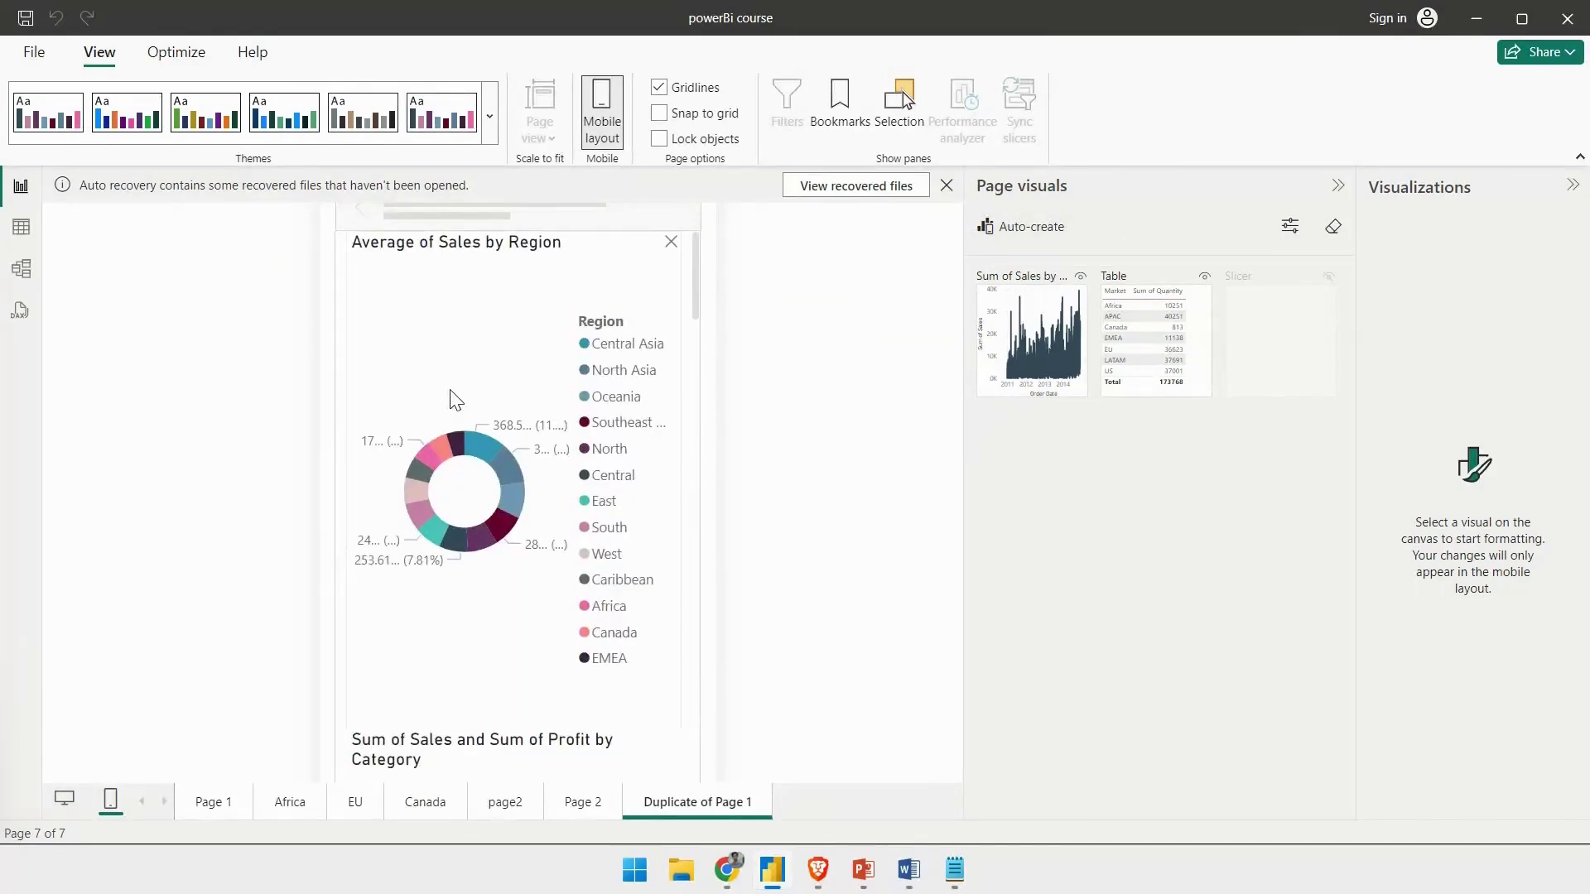
pyautogui.scroll(-5, 457, 401)
pyautogui.scroll(-5, 411, 450)
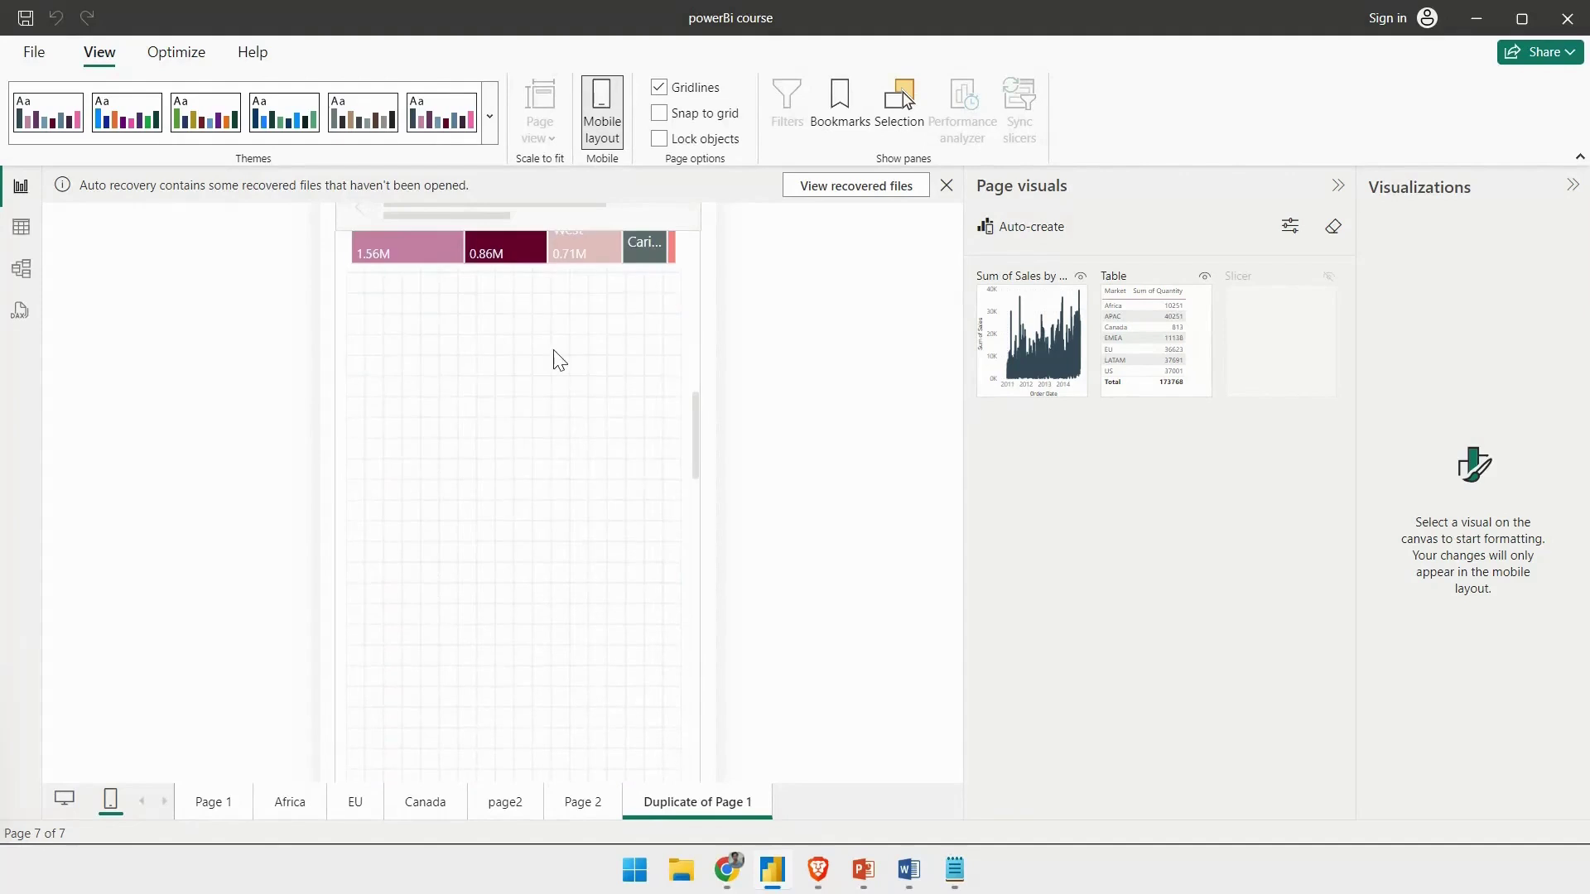
pyautogui.scroll(5, 557, 360)
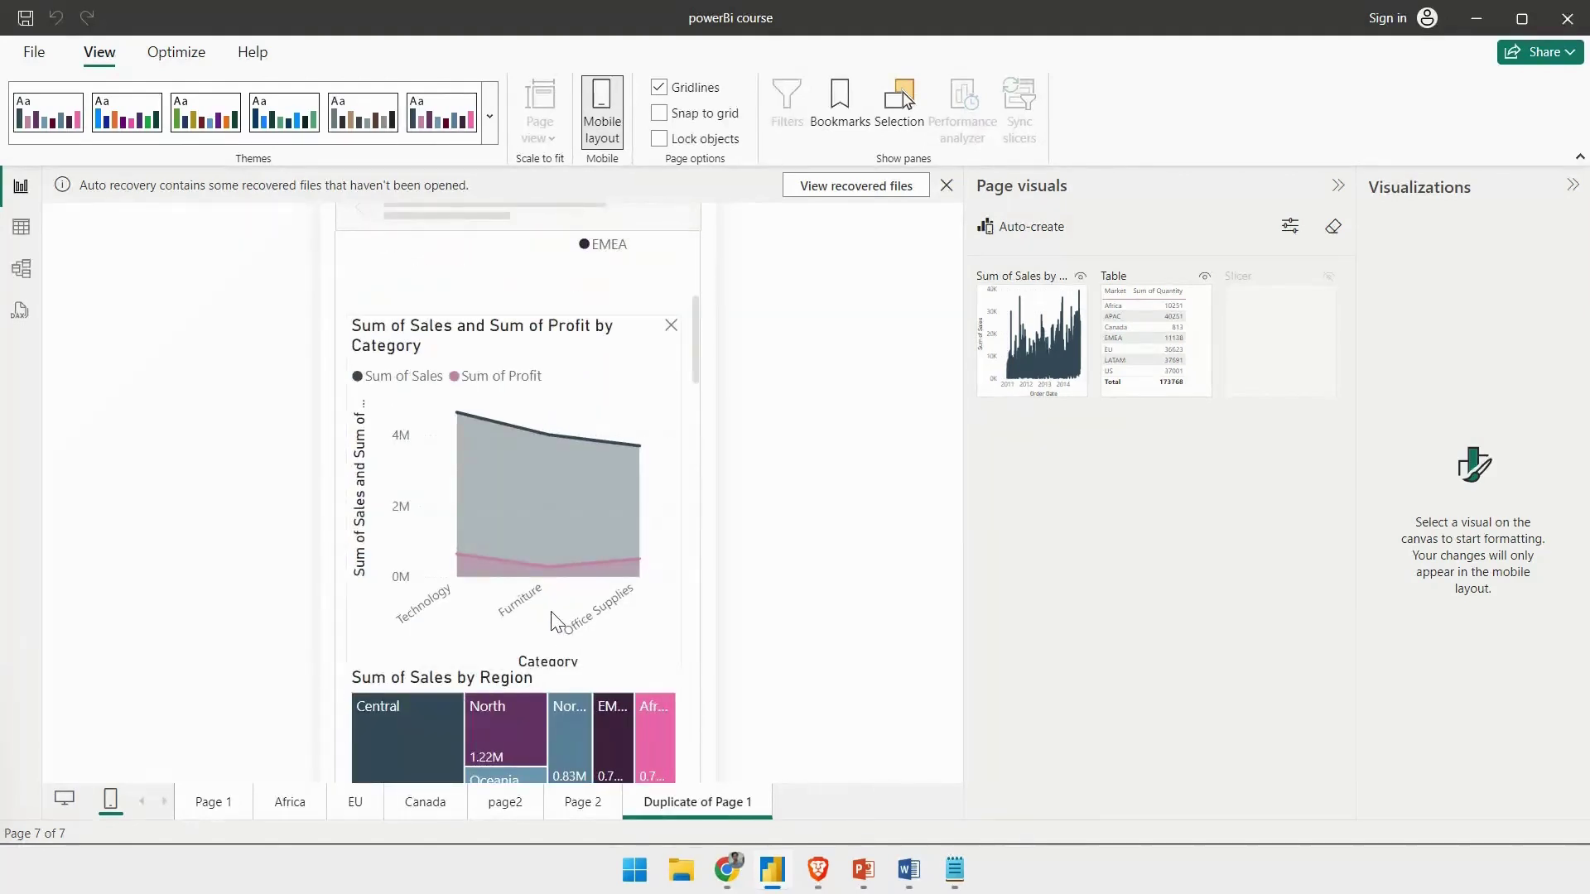
pyautogui.scroll(5, 553, 621)
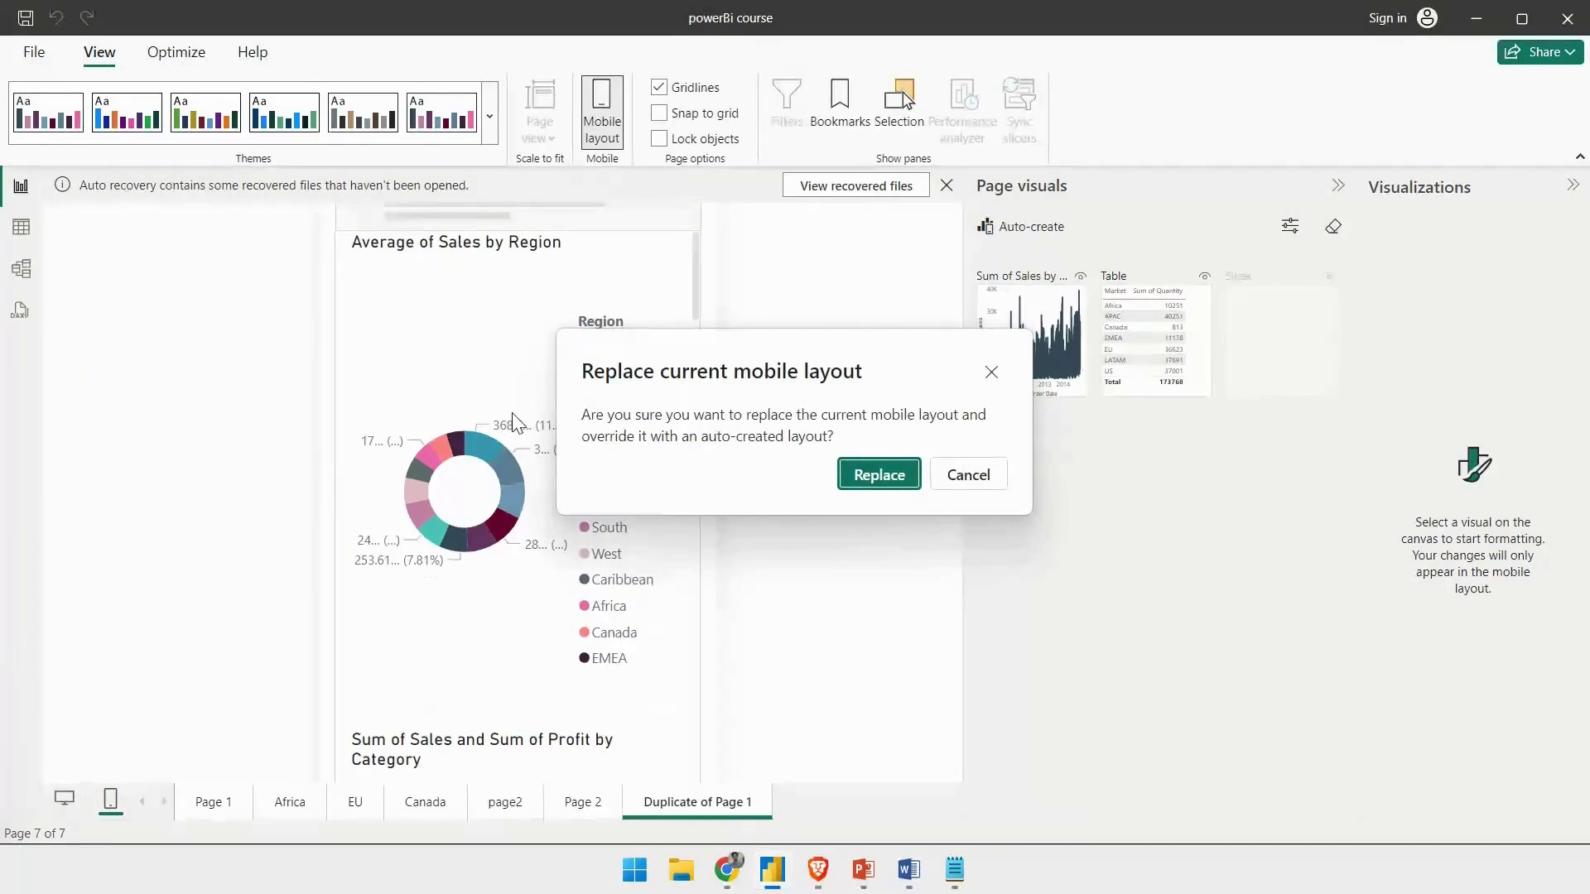
# - Replace the current mobile layout with an auto-created one and look over the resulting arrangement
pyautogui.click(861, 484)
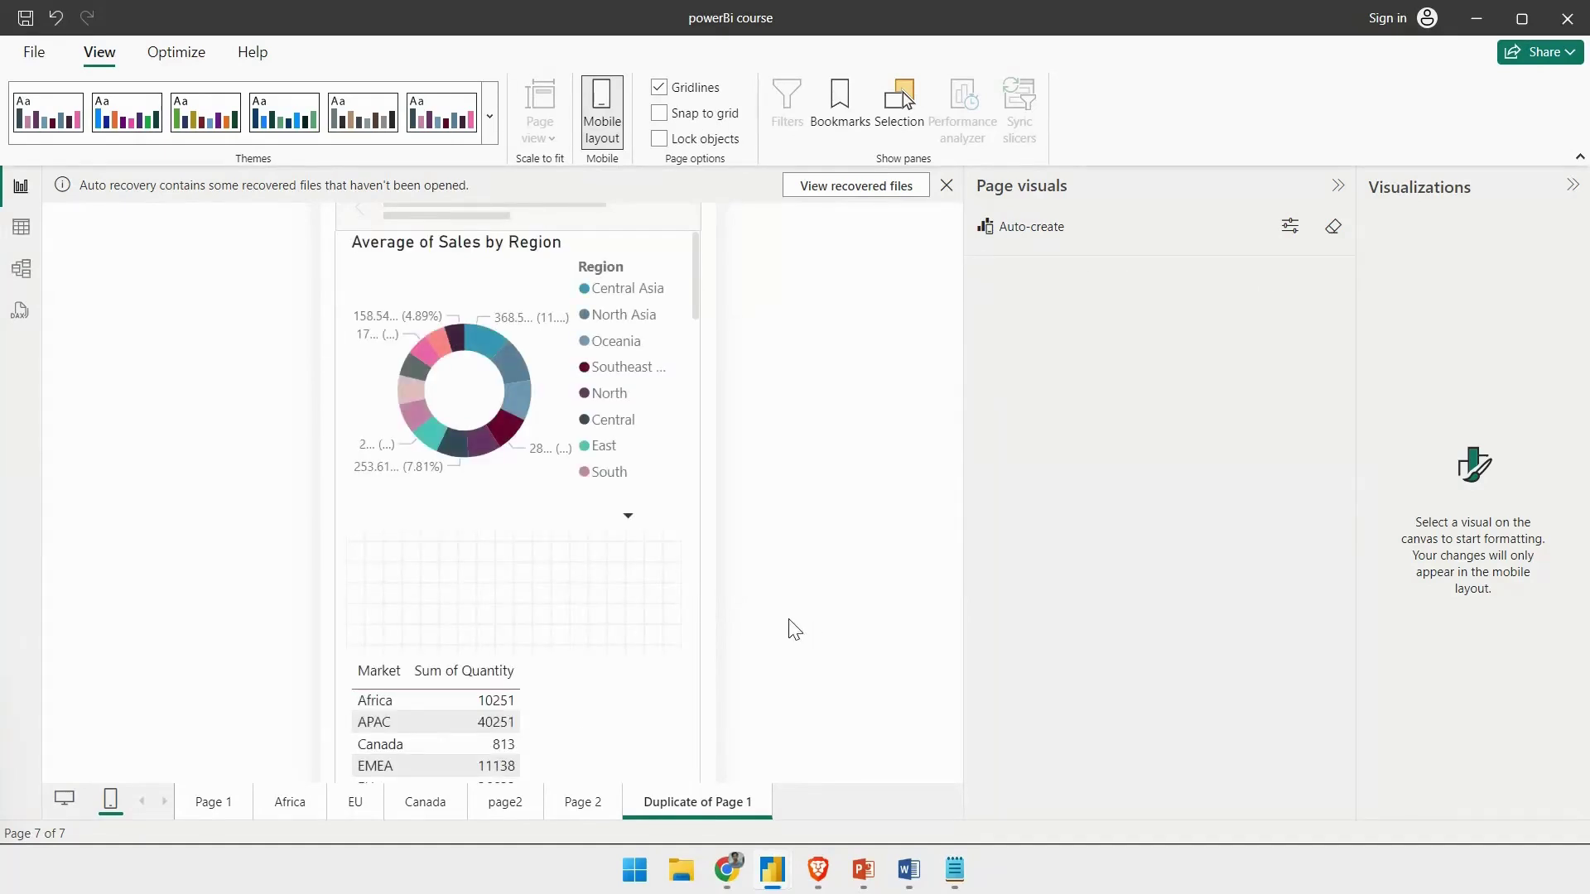
pyautogui.scroll(-10, 568, 447)
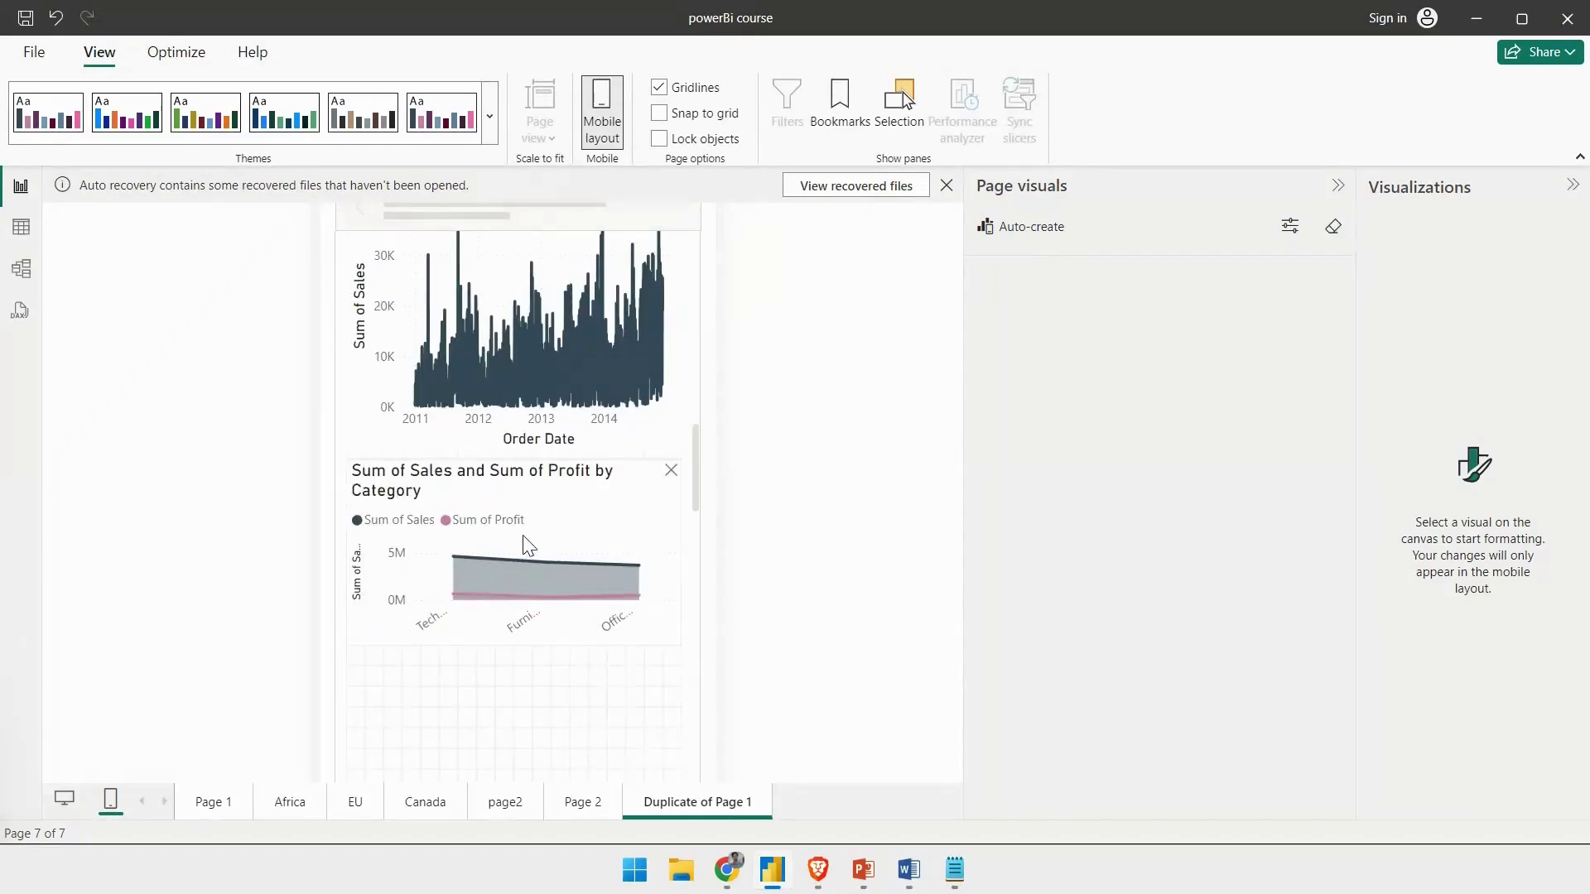
pyautogui.scroll(5, 480, 480)
pyautogui.scroll(5, 475, 414)
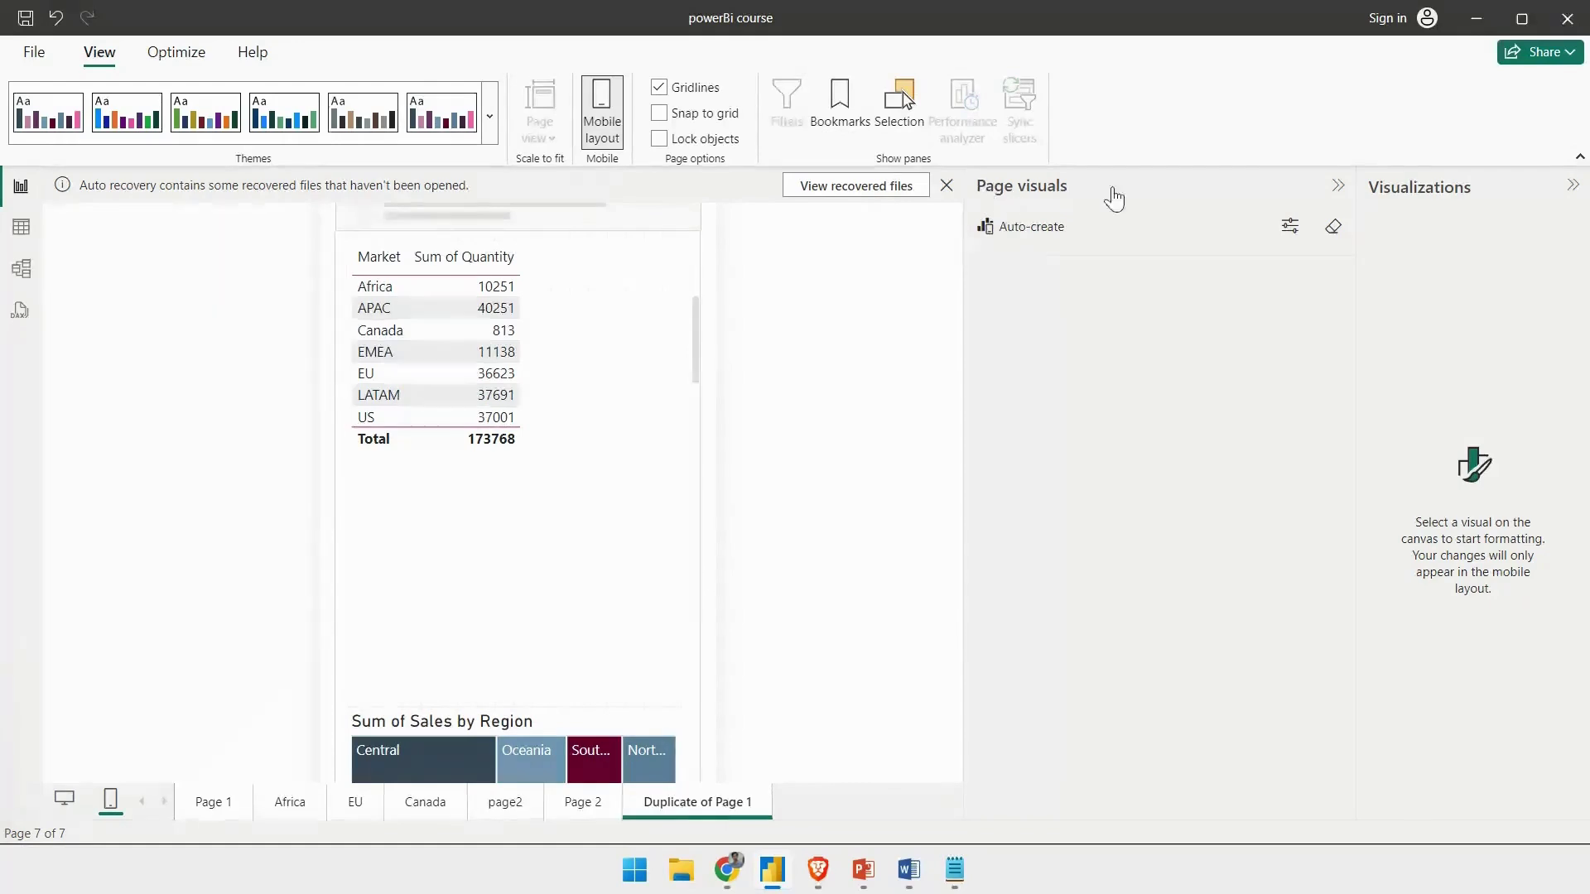
# - Remove the Sum of Sales by Order Date chart, Sum of Sales by Region treemap, quantity table and donut chart from the mobile canvas
pyautogui.scroll(-6, 550, 484)
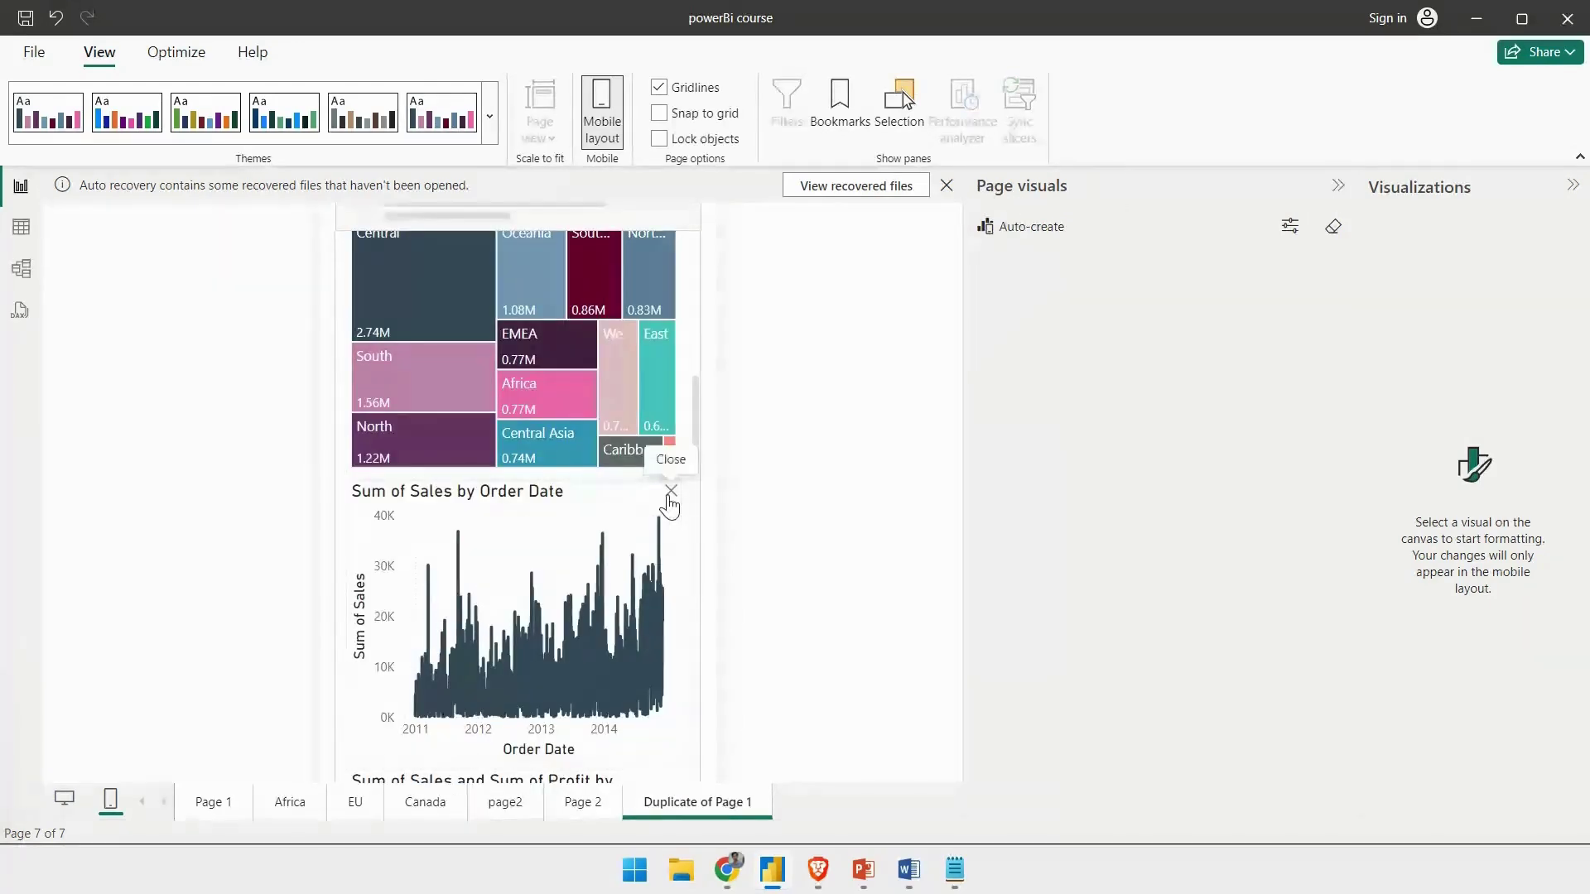
pyautogui.click(671, 492)
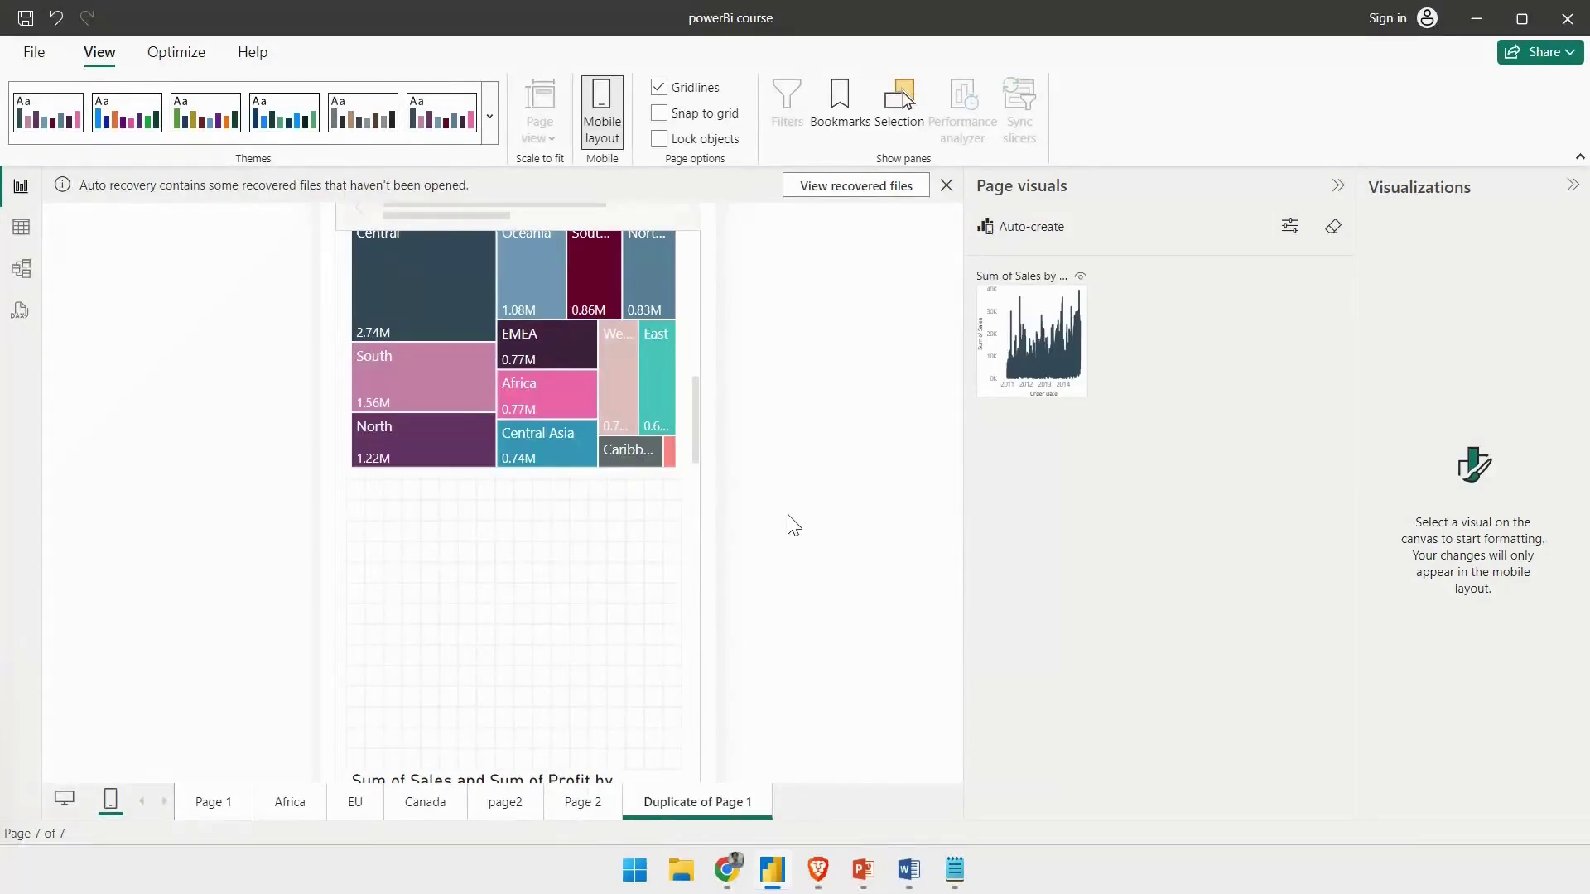
pyautogui.scroll(5, 632, 521)
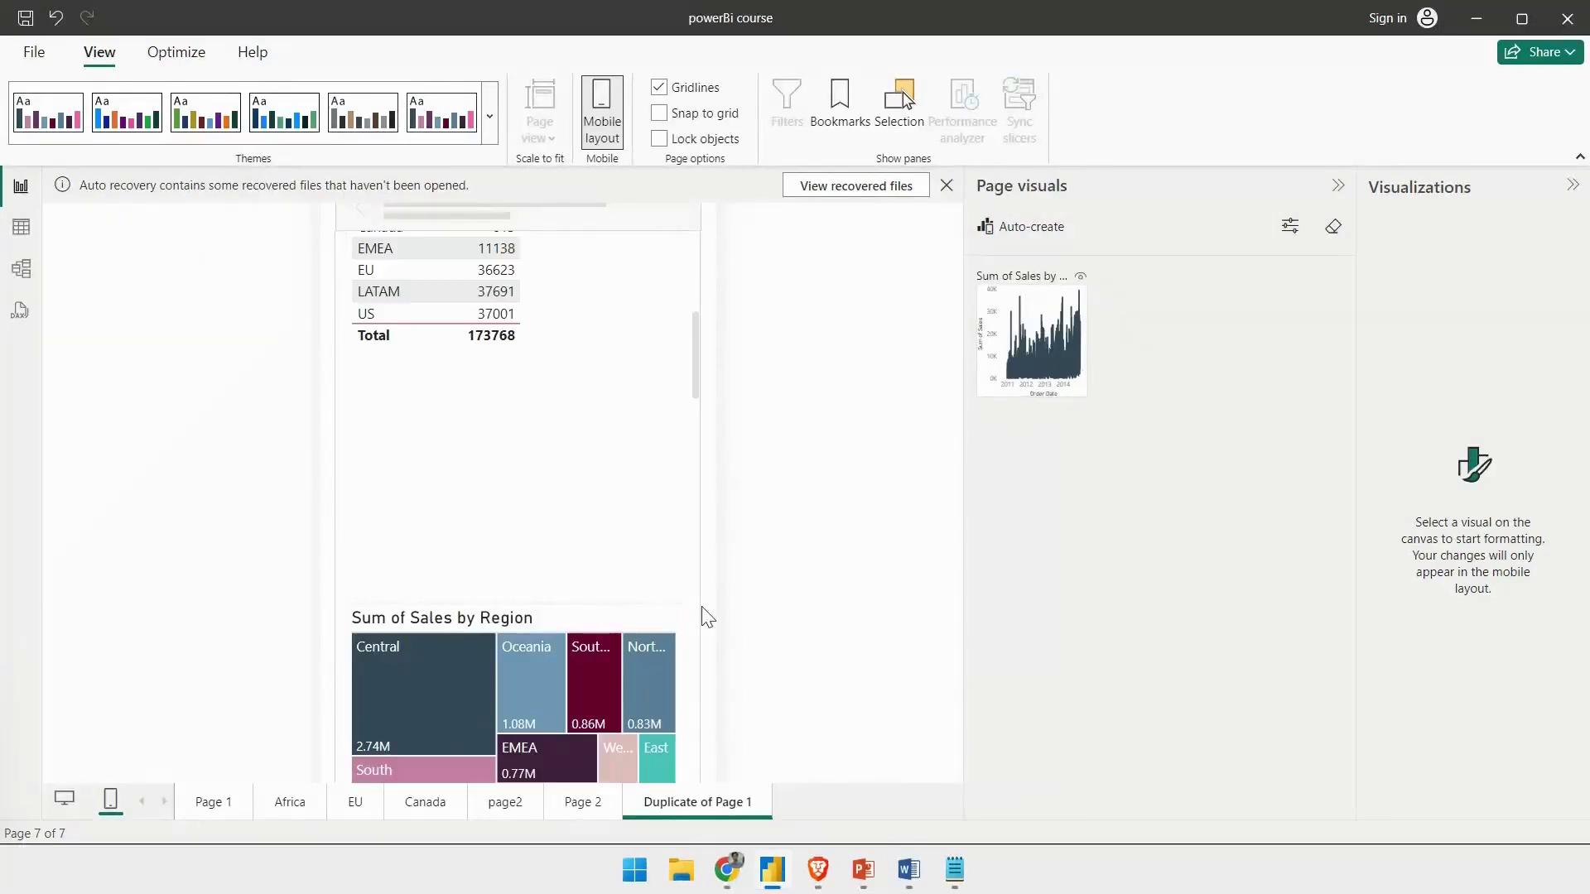
pyautogui.click(669, 627)
pyautogui.scroll(3, 604, 565)
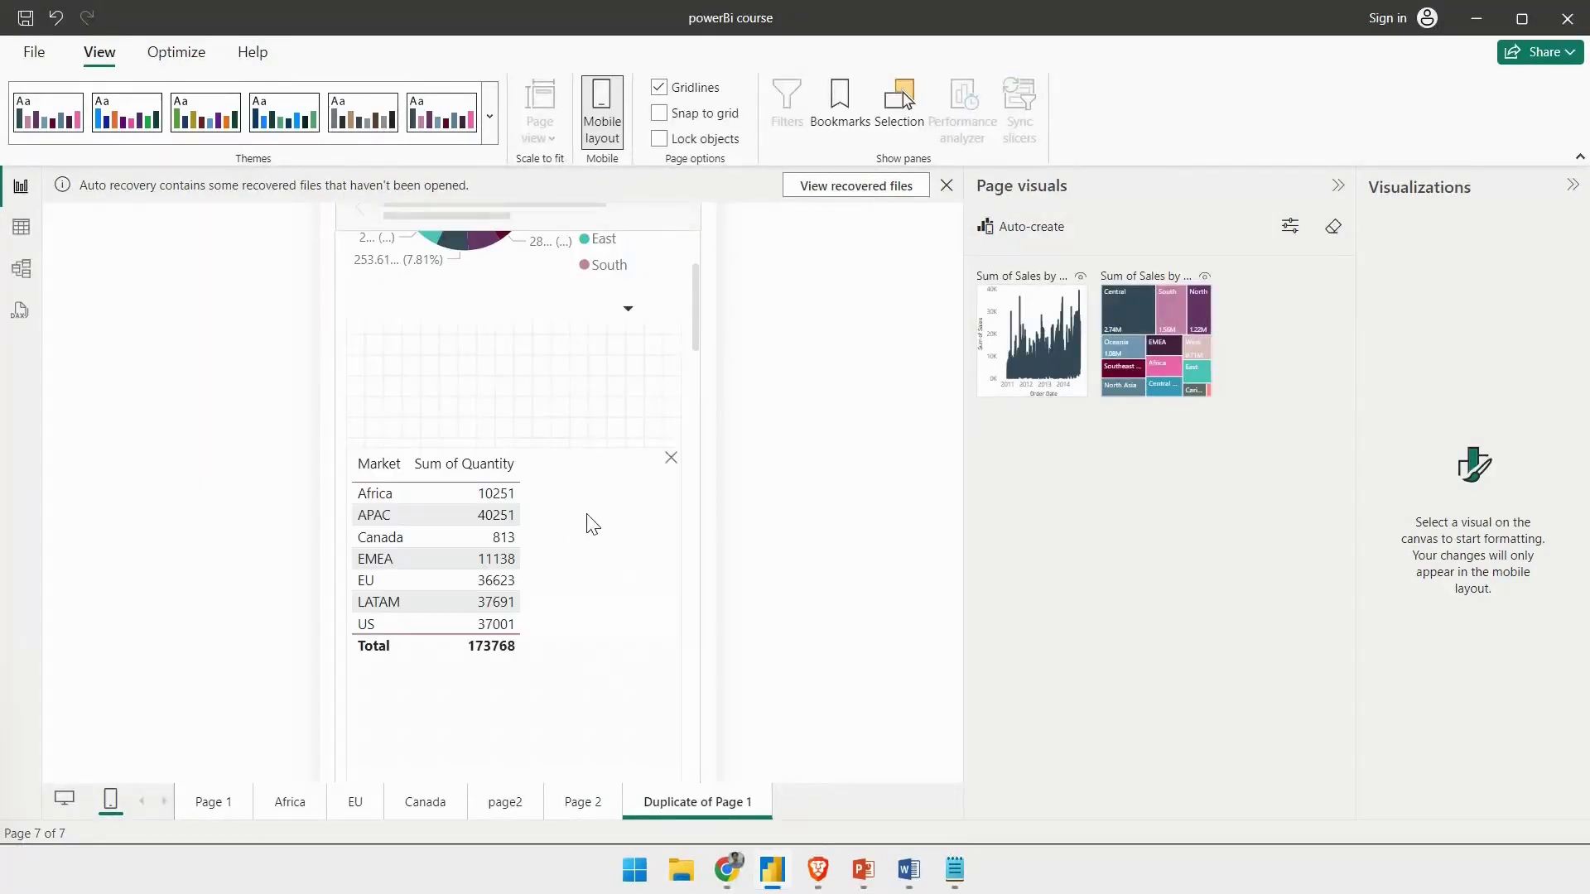
pyautogui.click(670, 459)
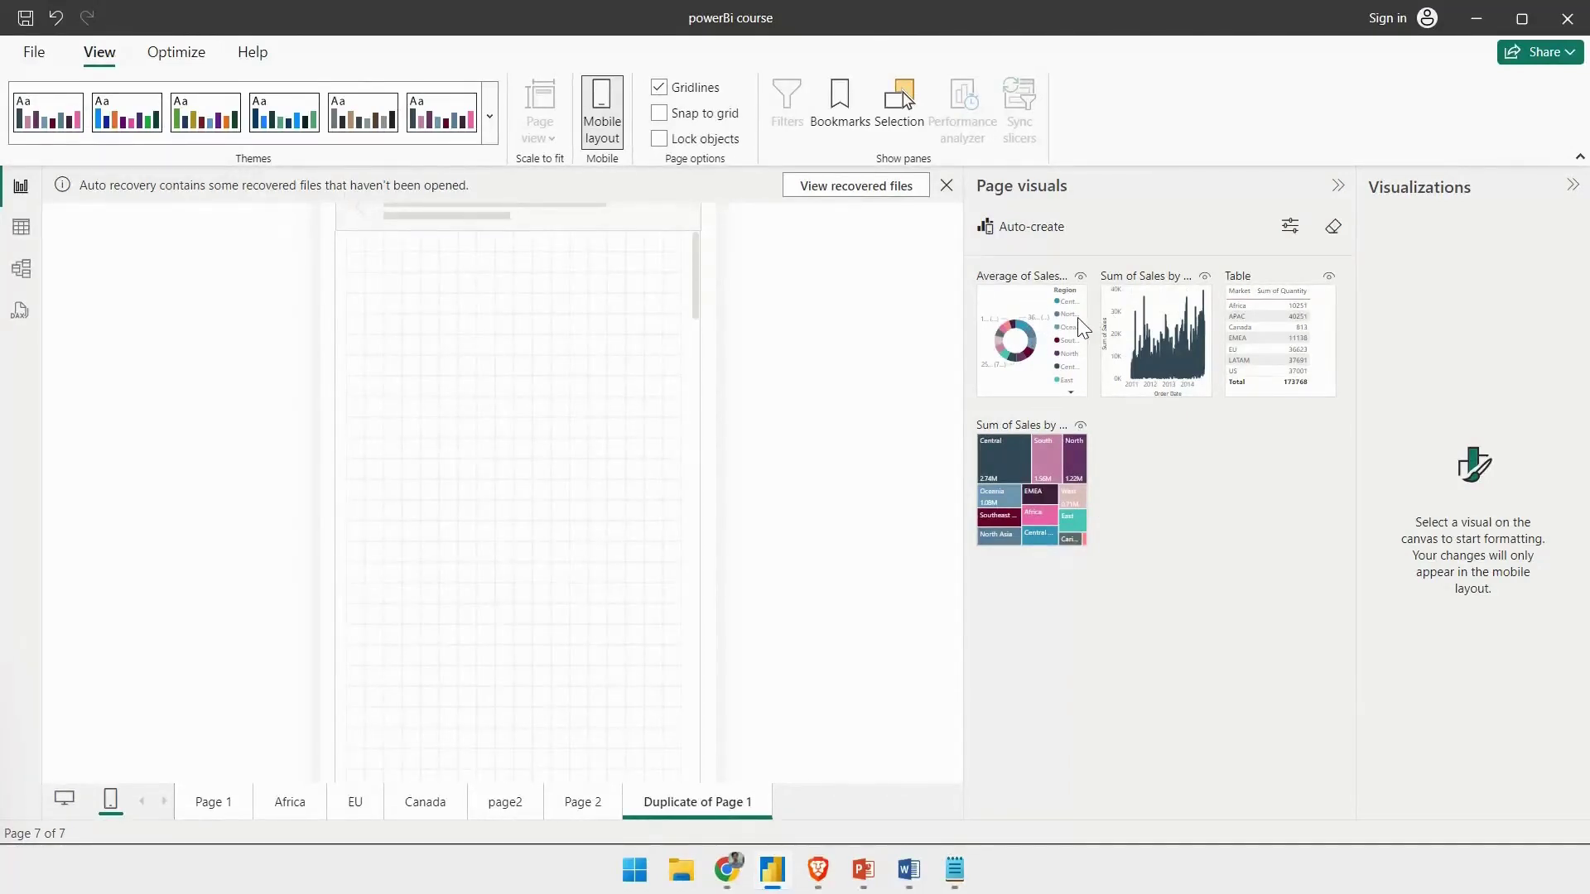
# - Place the Average of Sales by Region donut chart at the top of the mobile canvas and enlarge it to full width
pyautogui.moveTo(1044, 302); pyautogui.dragTo(436, 277)
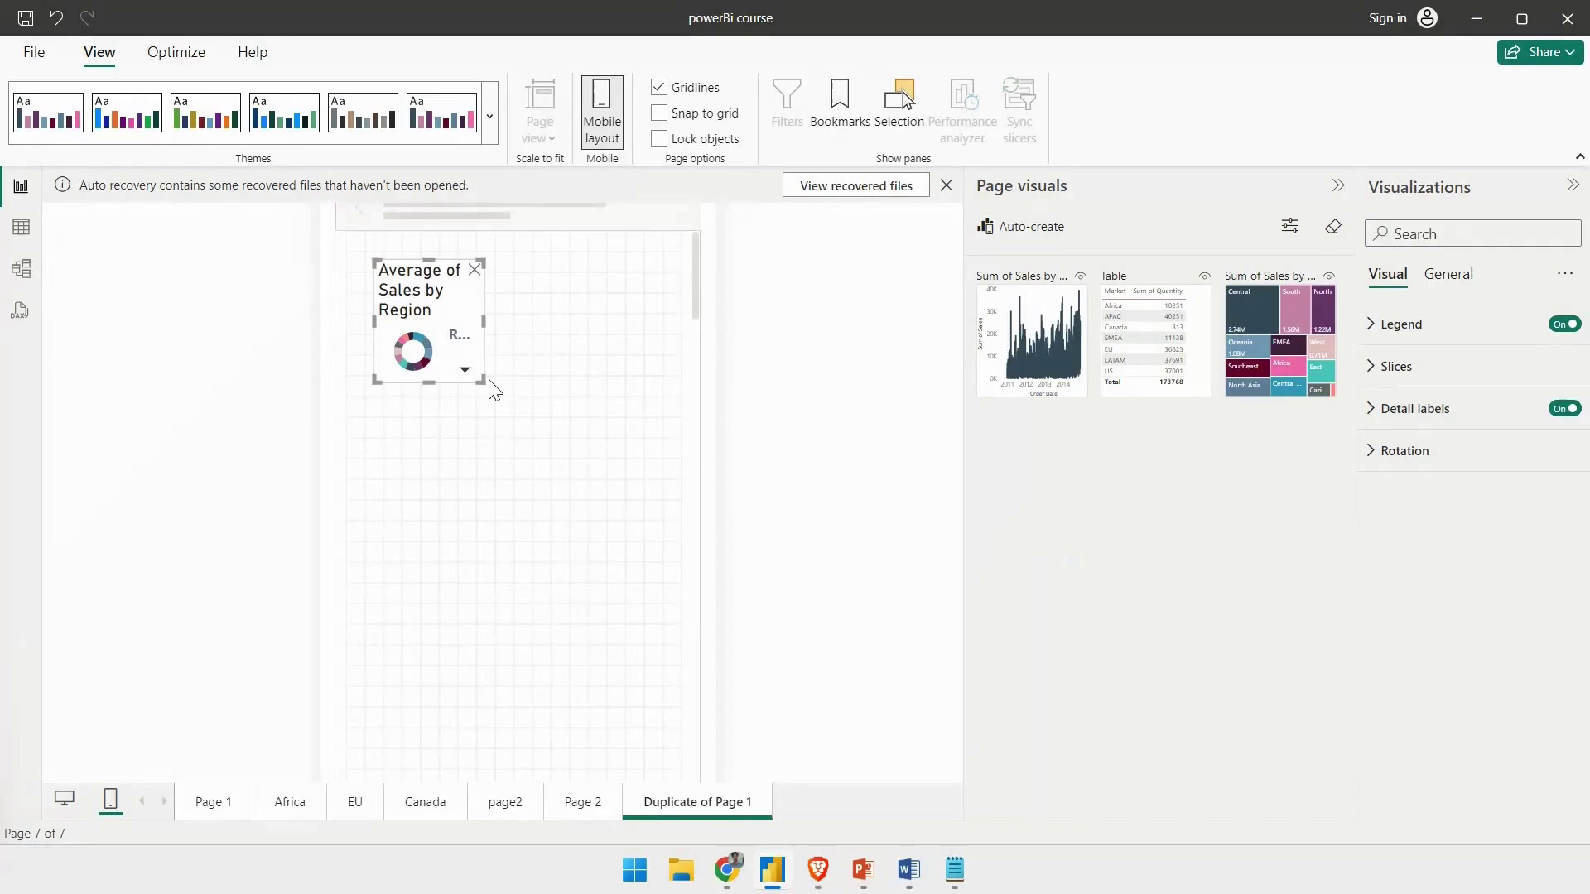
pyautogui.moveTo(482, 379); pyautogui.dragTo(669, 654)
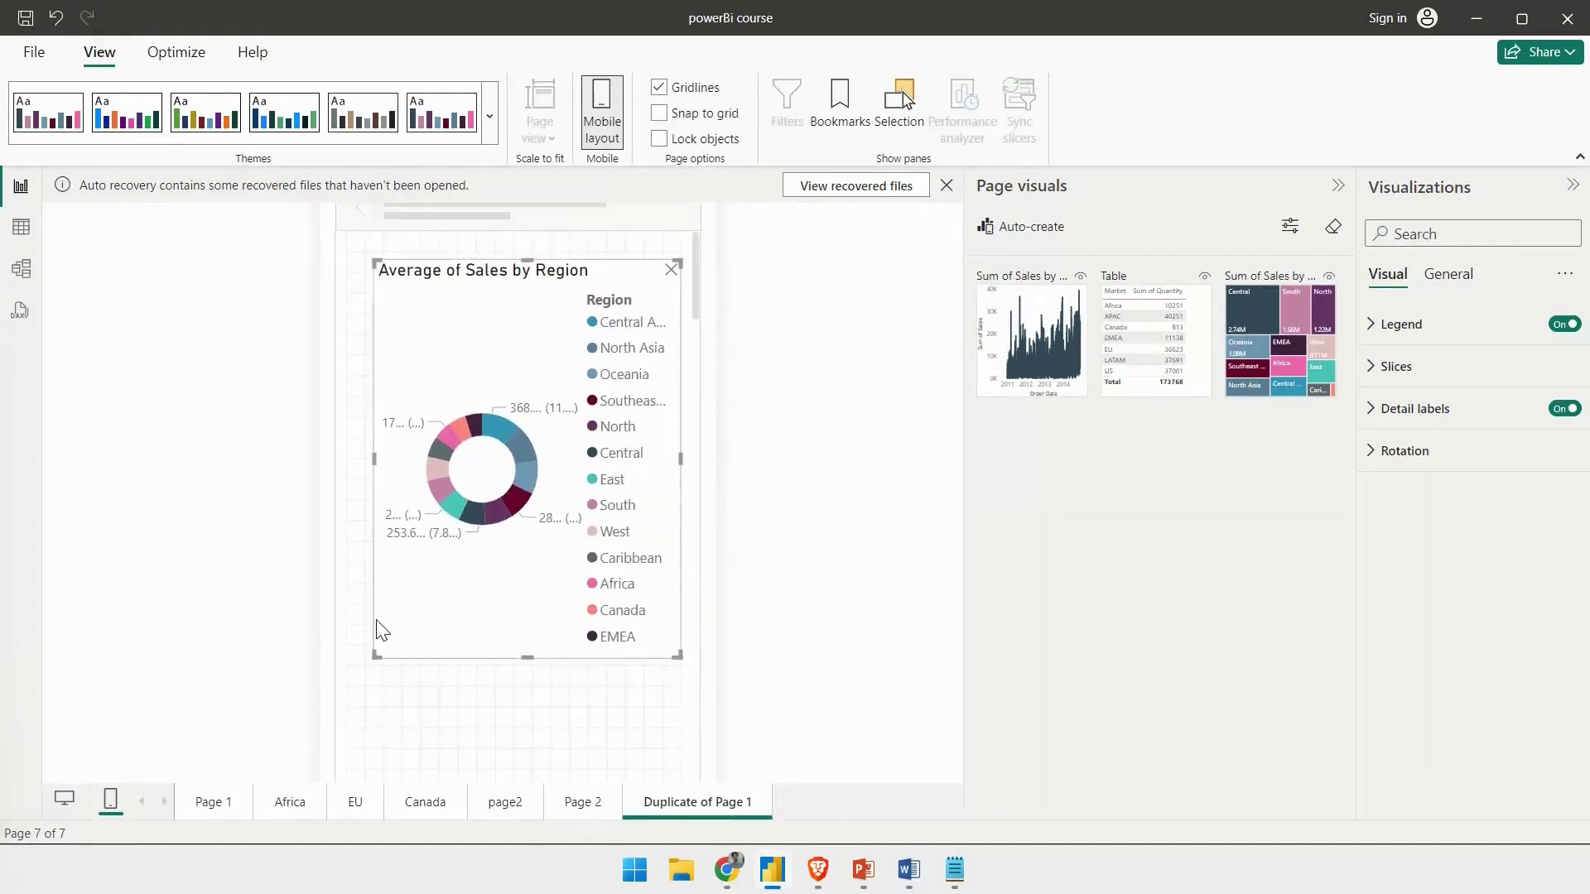
pyautogui.moveTo(374, 474); pyautogui.dragTo(313, 464)
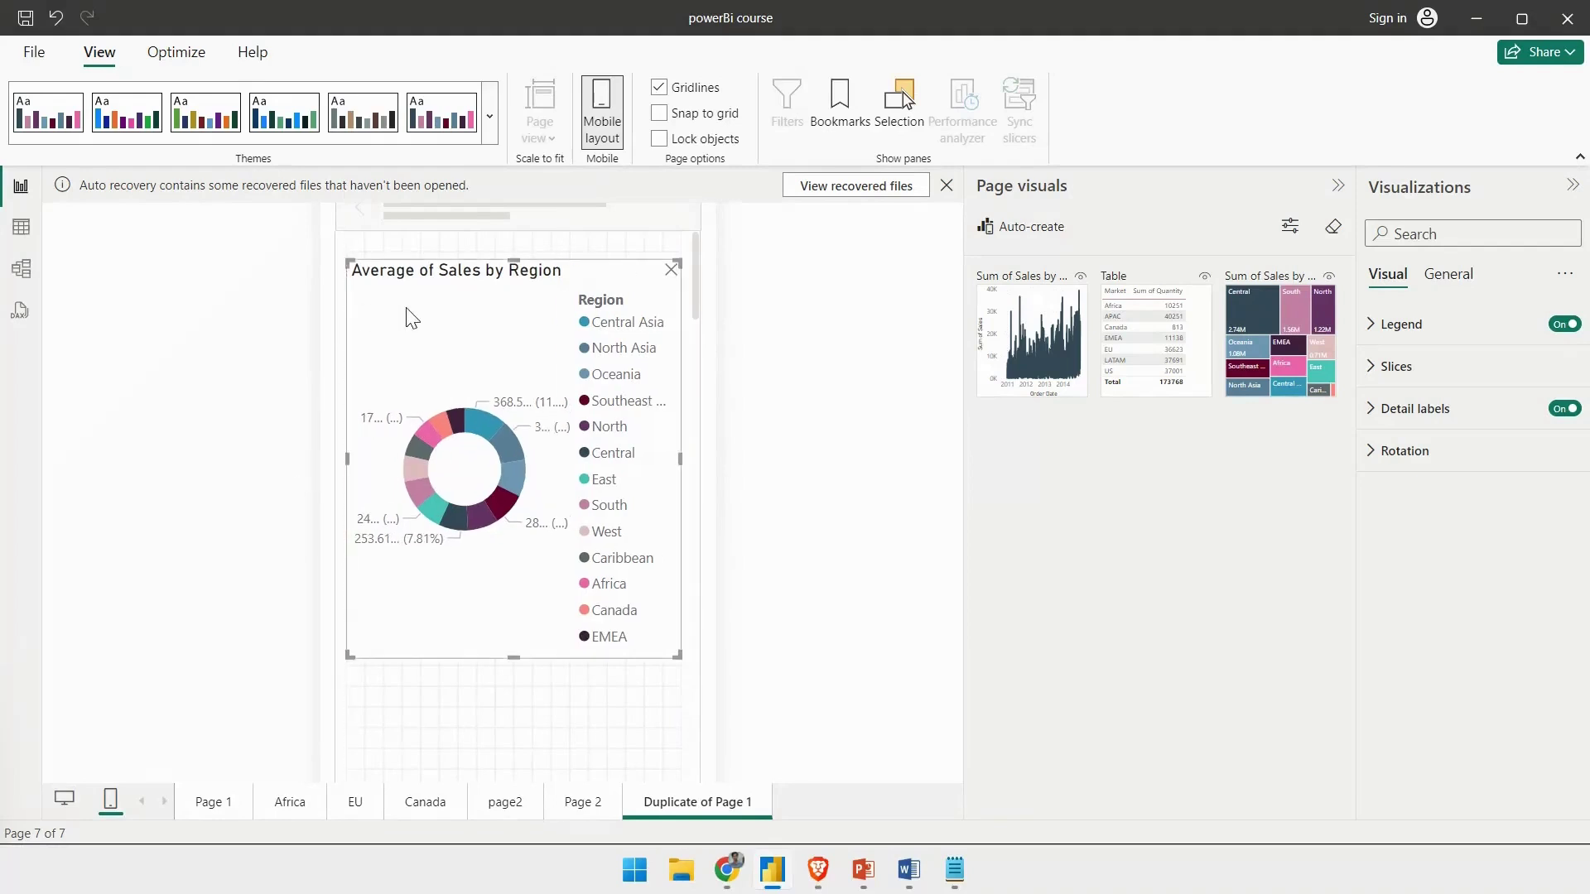
pyautogui.moveTo(408, 337); pyautogui.dragTo(409, 312)
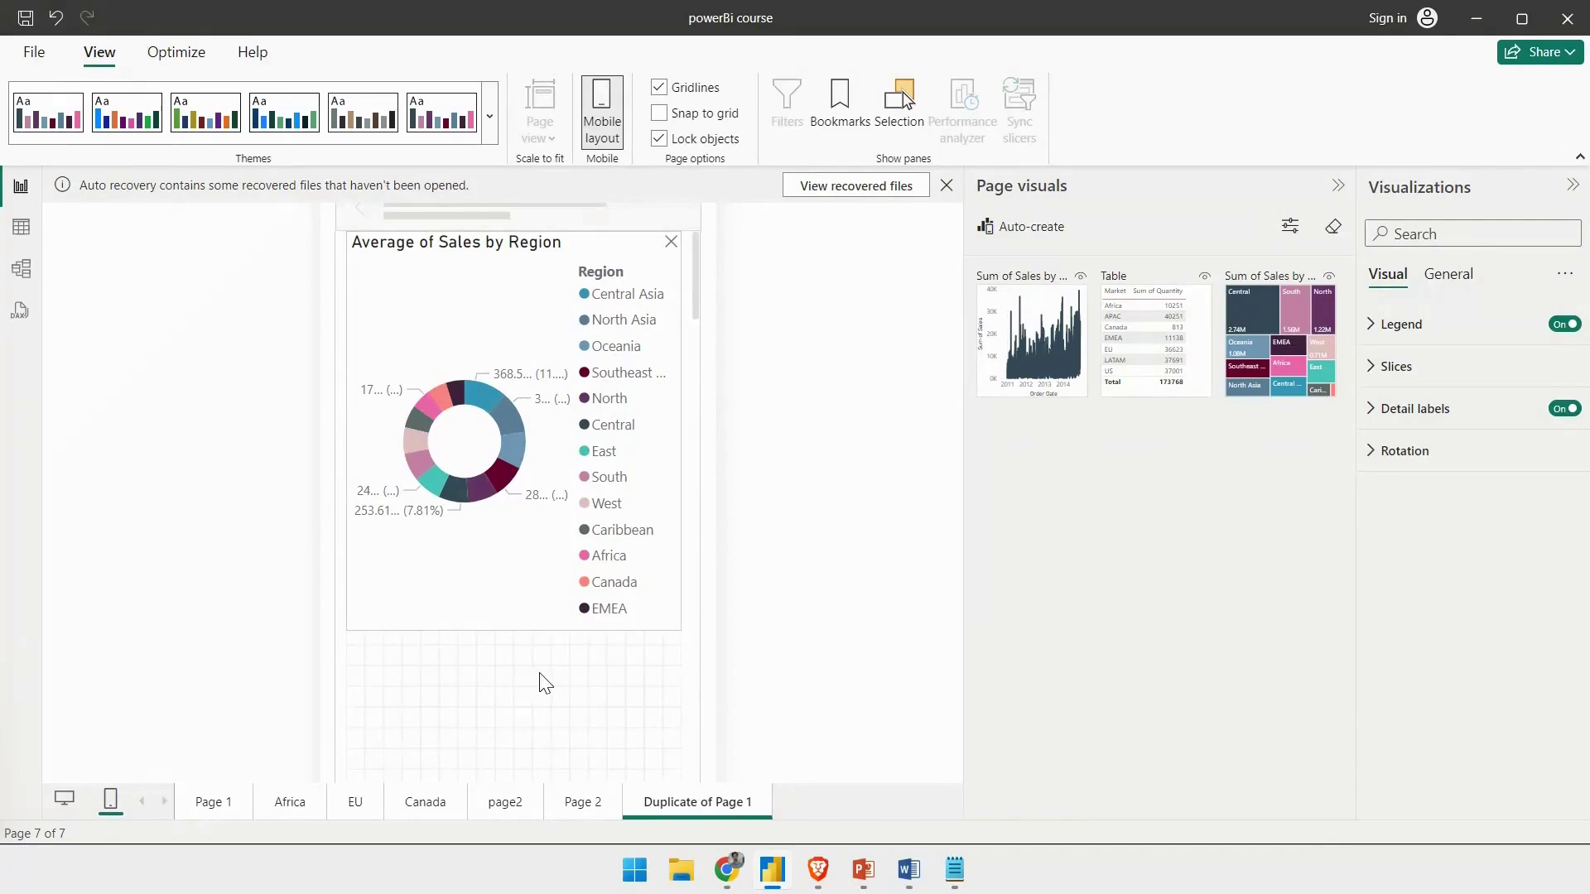
# - Unlock the objects and move the Average of Sales by Region donut chart lower on the mobile canvas
pyautogui.click(659, 139)
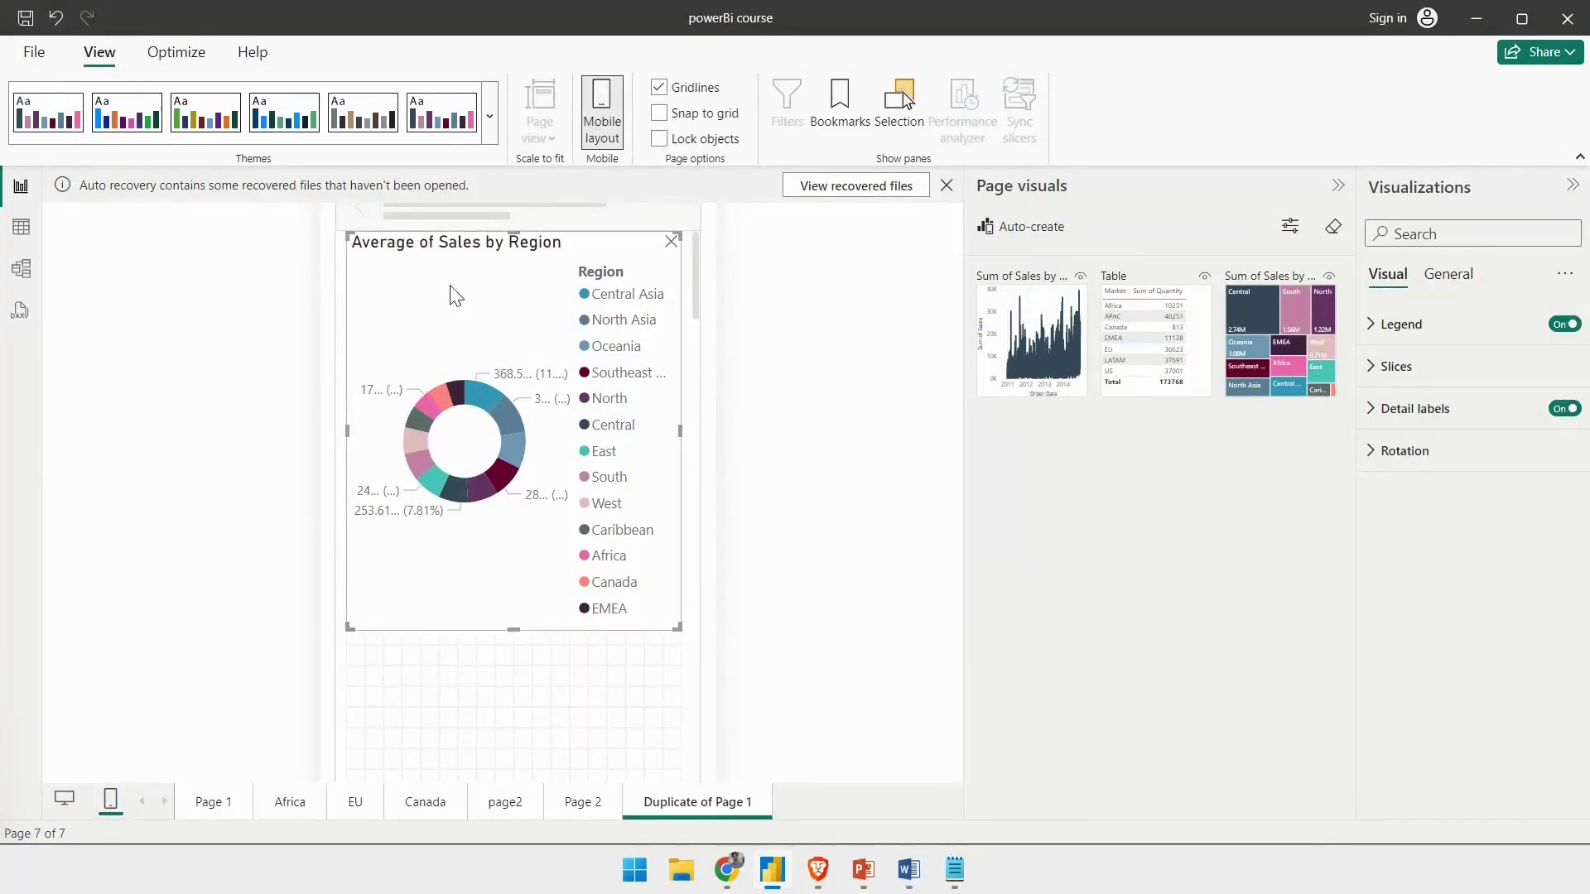
pyautogui.moveTo(454, 295); pyautogui.dragTo(430, 393)
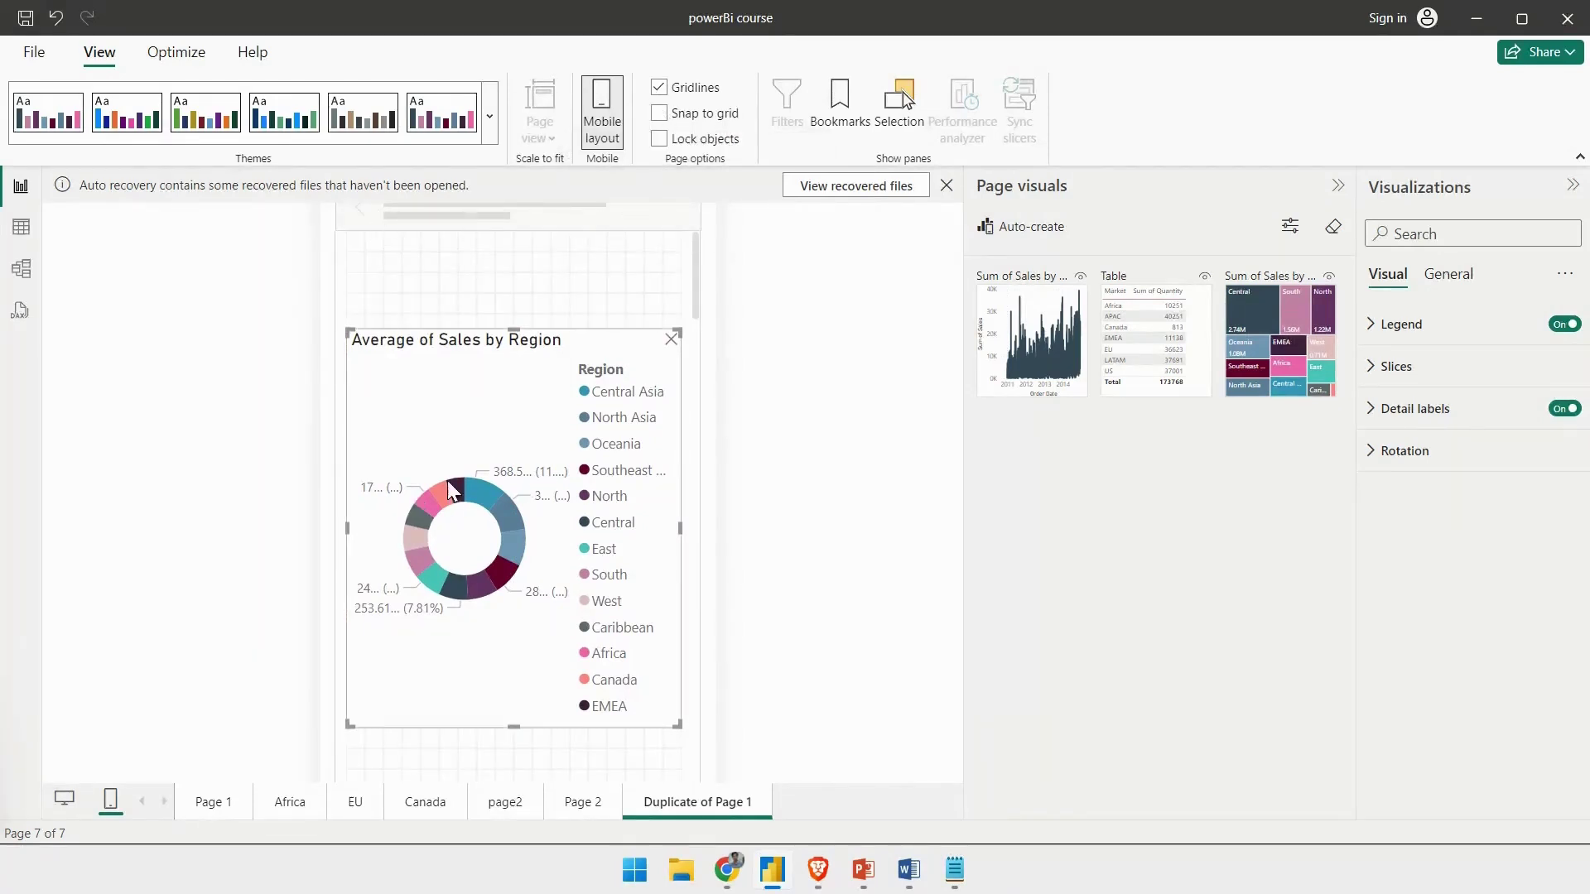
# - Switch the gridlines off and on again, and enable snap to grid for the mobile canvas
pyautogui.click(659, 88)
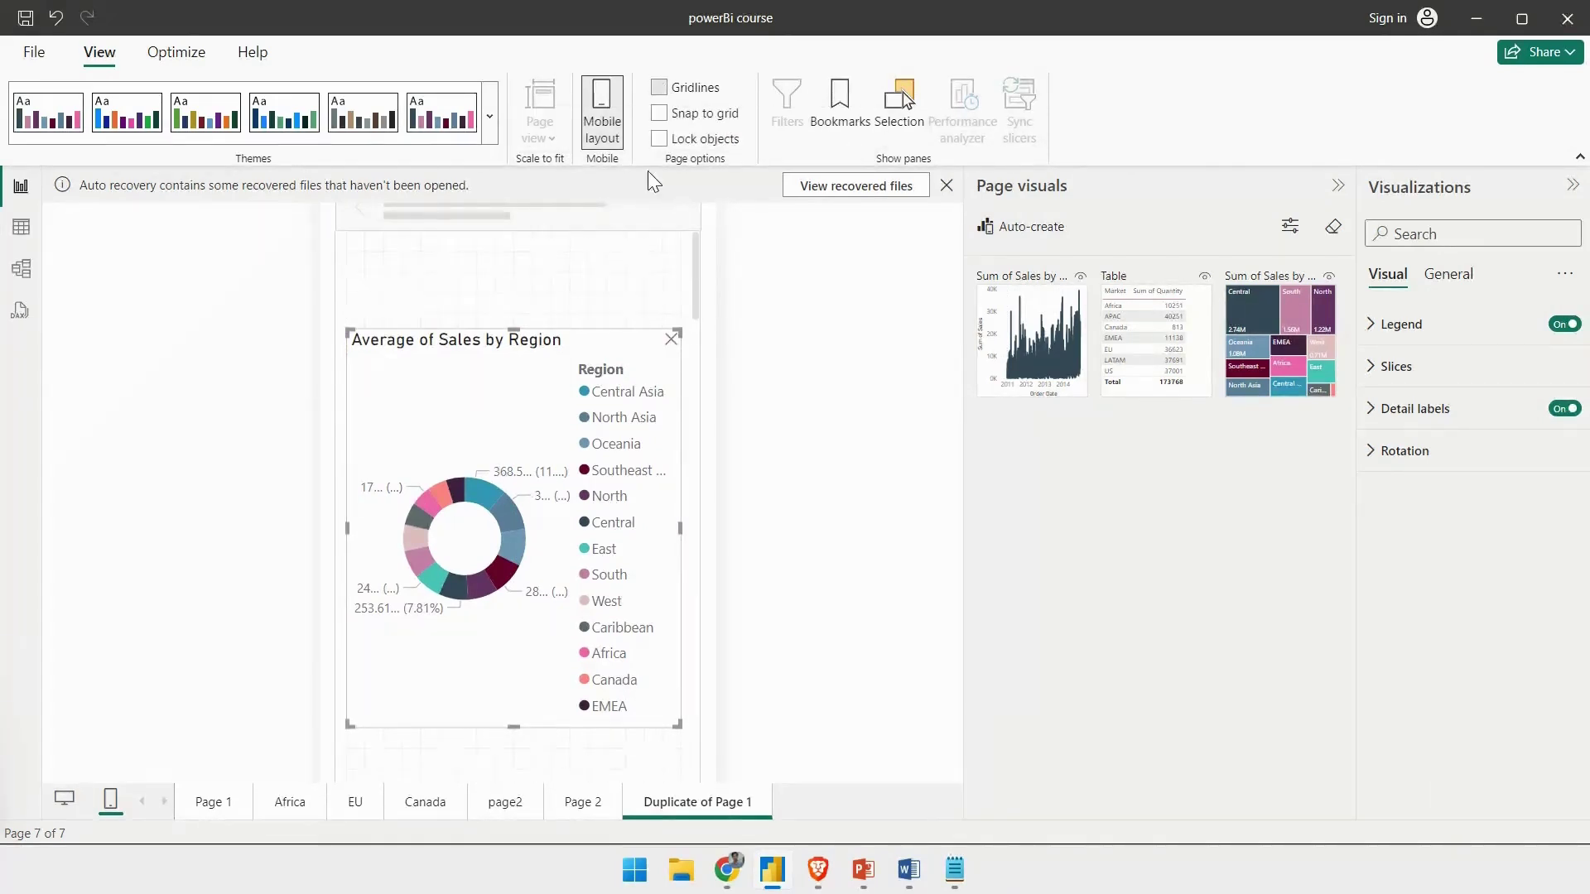
pyautogui.click(660, 88)
pyautogui.click(660, 114)
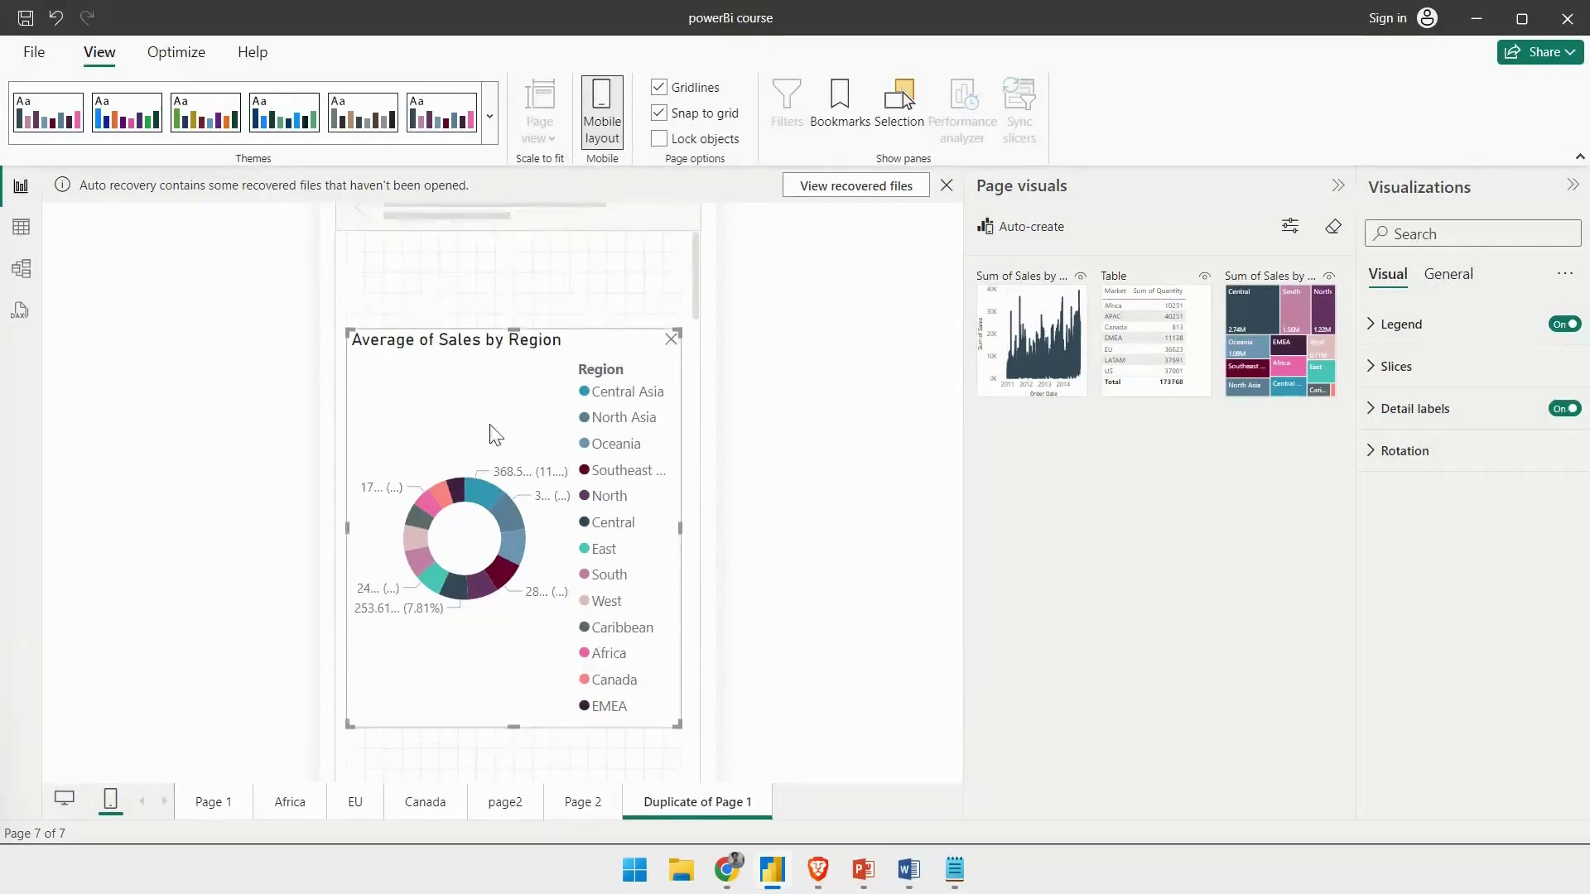
# - Move the Average of Sales by Region donut chart back to the top of the mobile canvas
pyautogui.moveTo(478, 428); pyautogui.dragTo(489, 330)
pyautogui.scroll(-3, 495, 590)
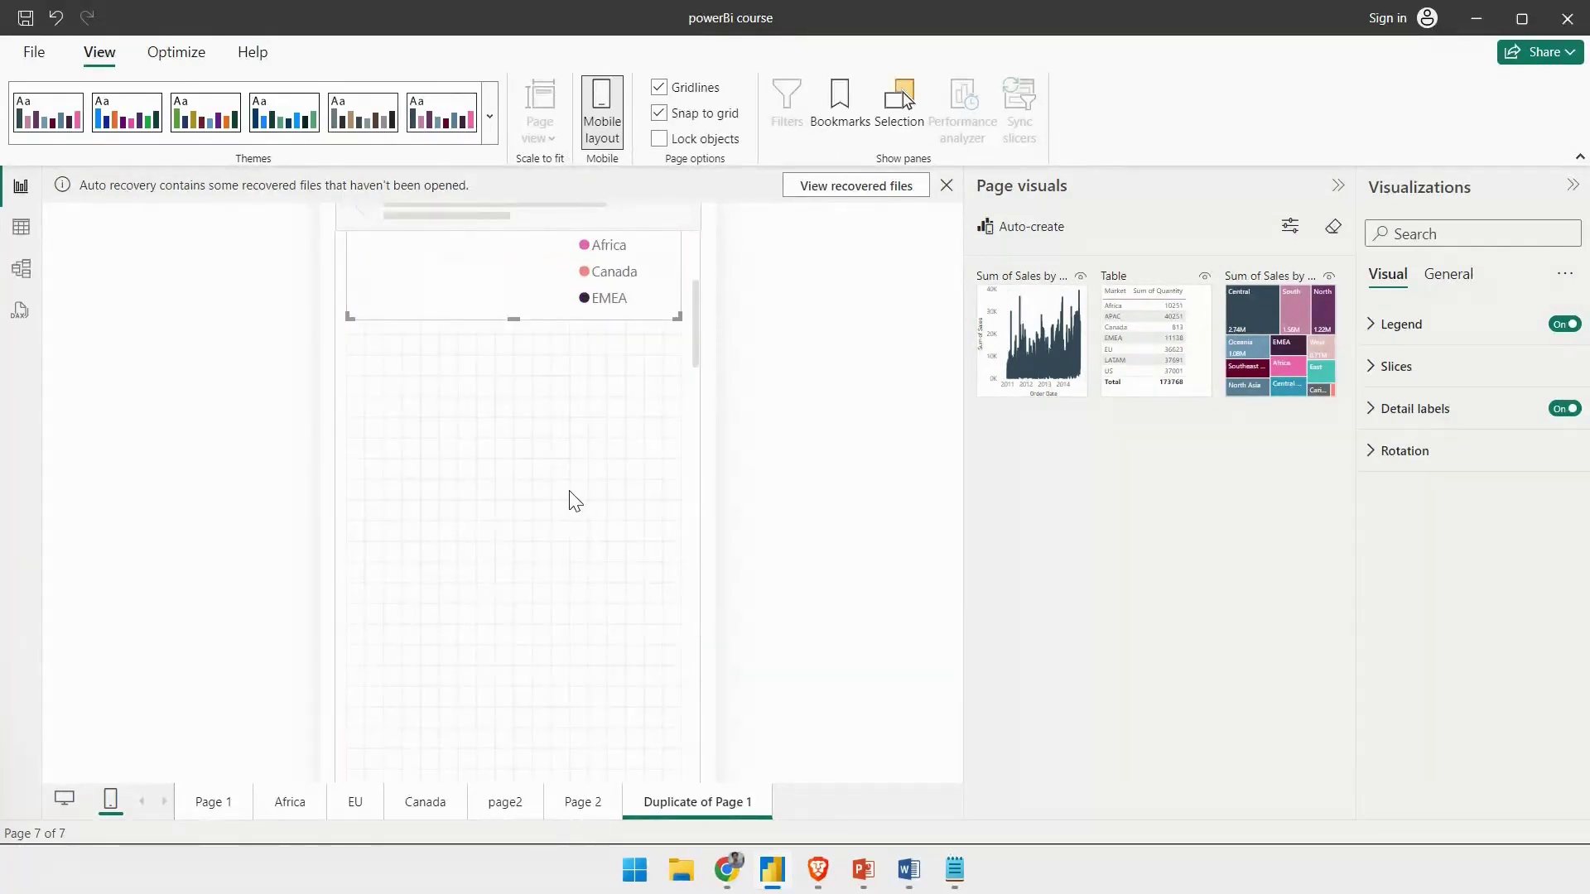
pyautogui.scroll(2, 422, 343)
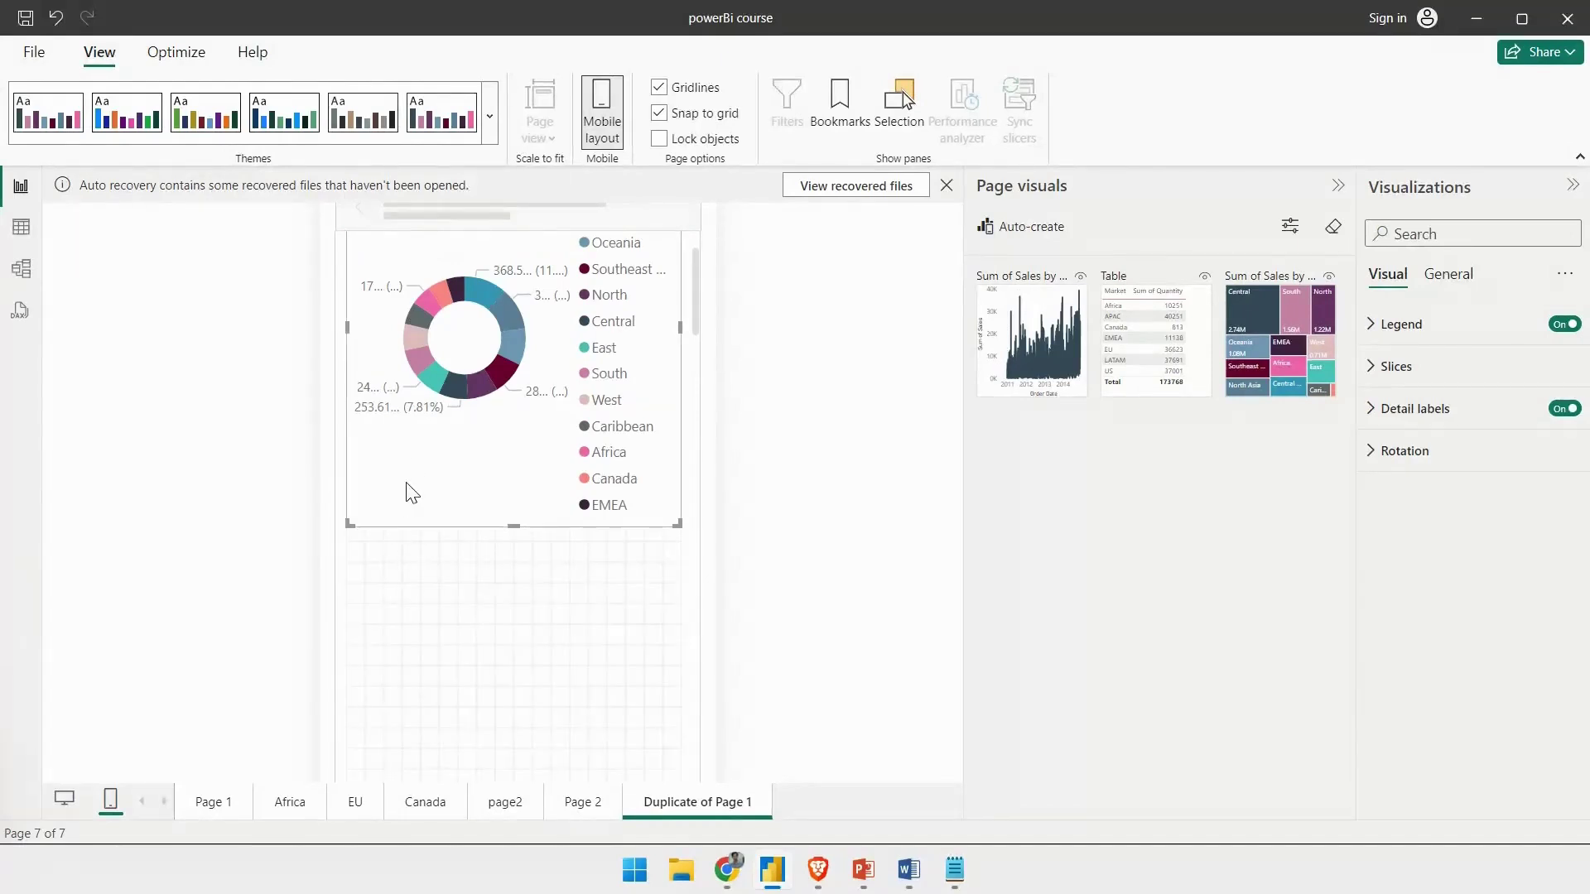
pyautogui.moveTo(415, 369); pyautogui.dragTo(334, 469)
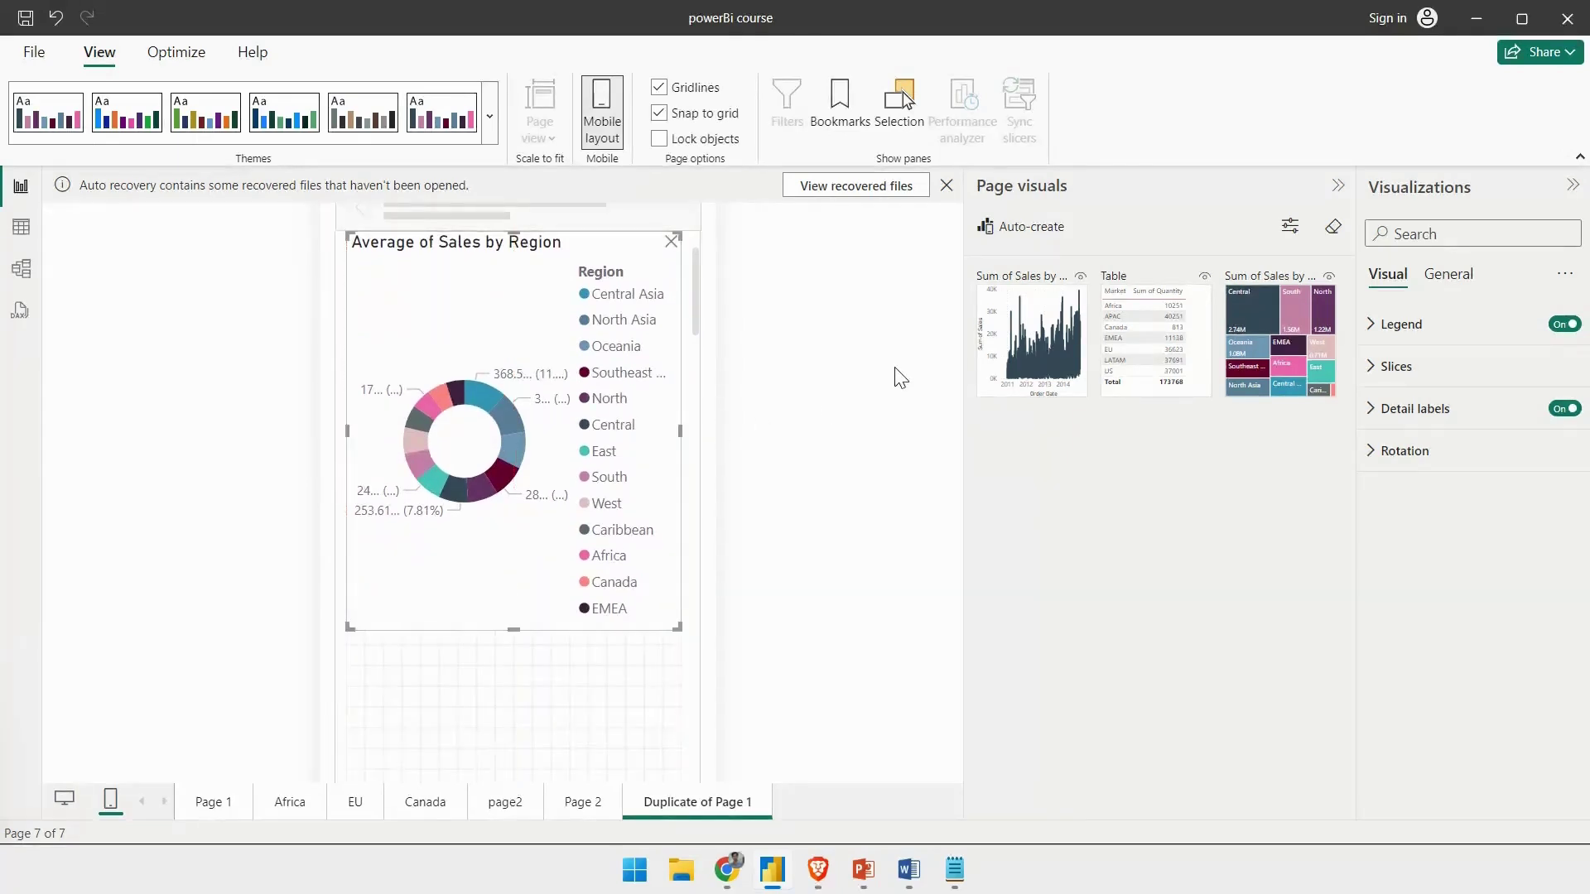
# - Place the Sum of Sales by Order Date chart below the donut chart and enlarge it to the full canvas width
pyautogui.scroll(-4, 490, 578)
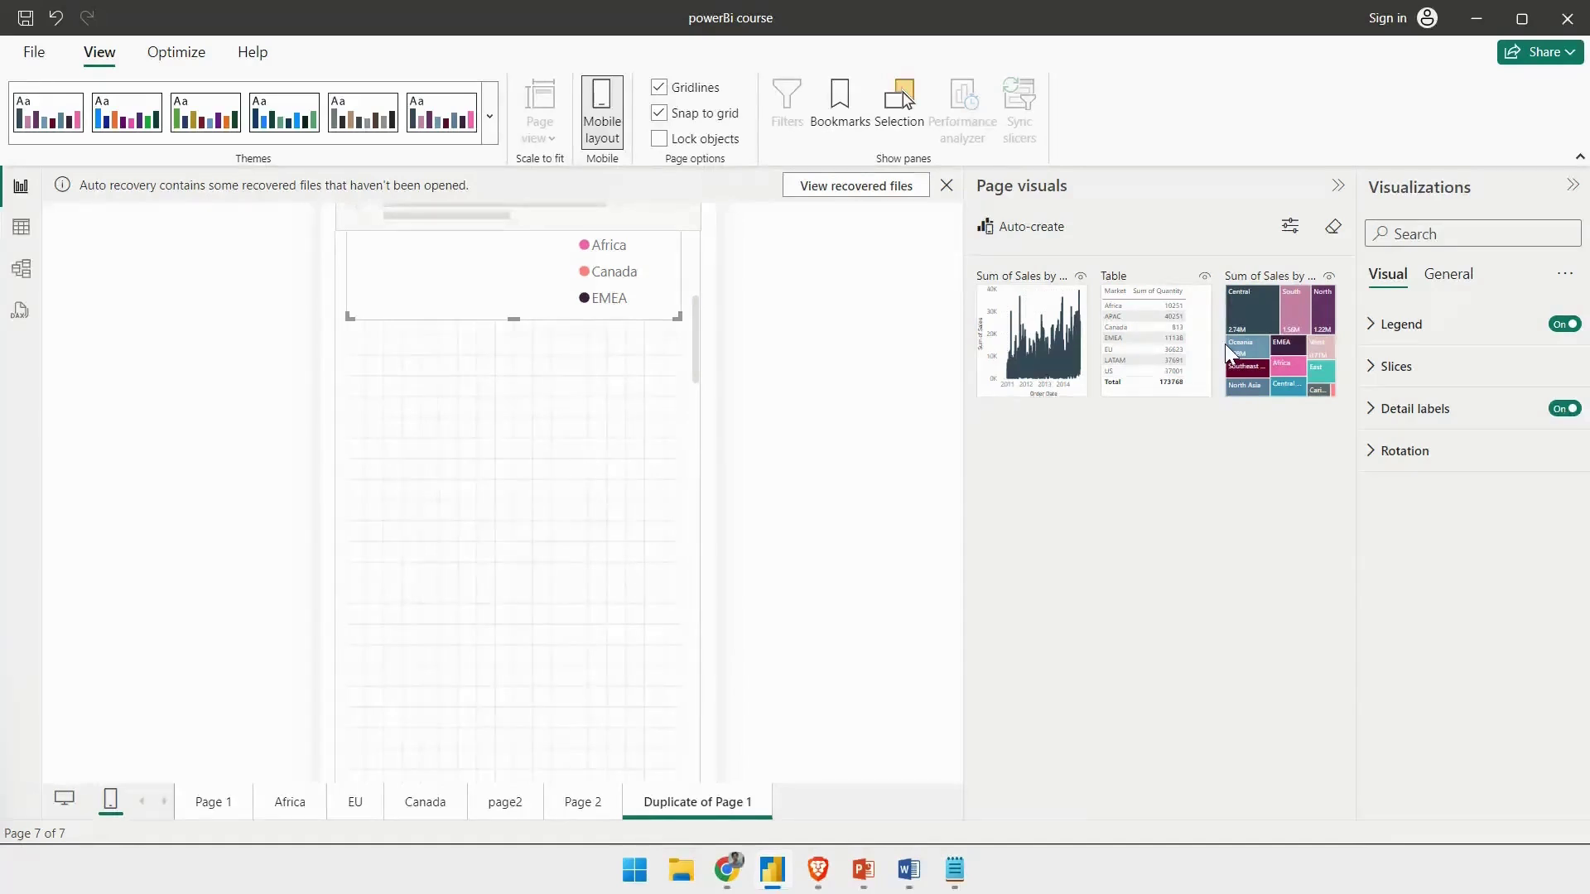
pyautogui.moveTo(1045, 336); pyautogui.dragTo(414, 351)
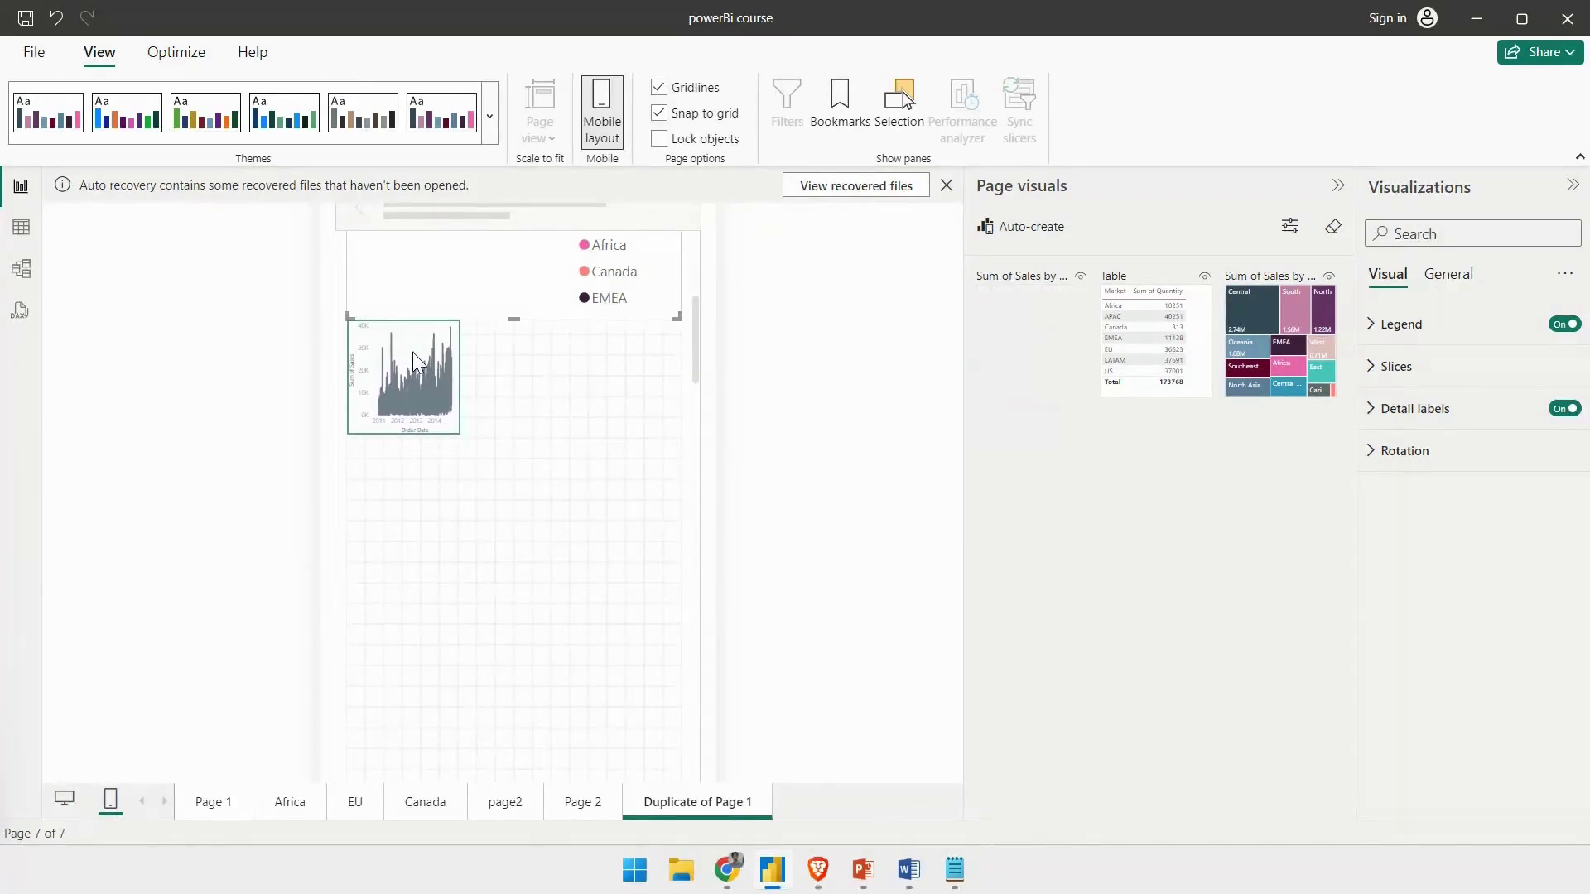
pyautogui.moveTo(454, 442); pyautogui.dragTo(700, 456)
pyautogui.click(841, 443)
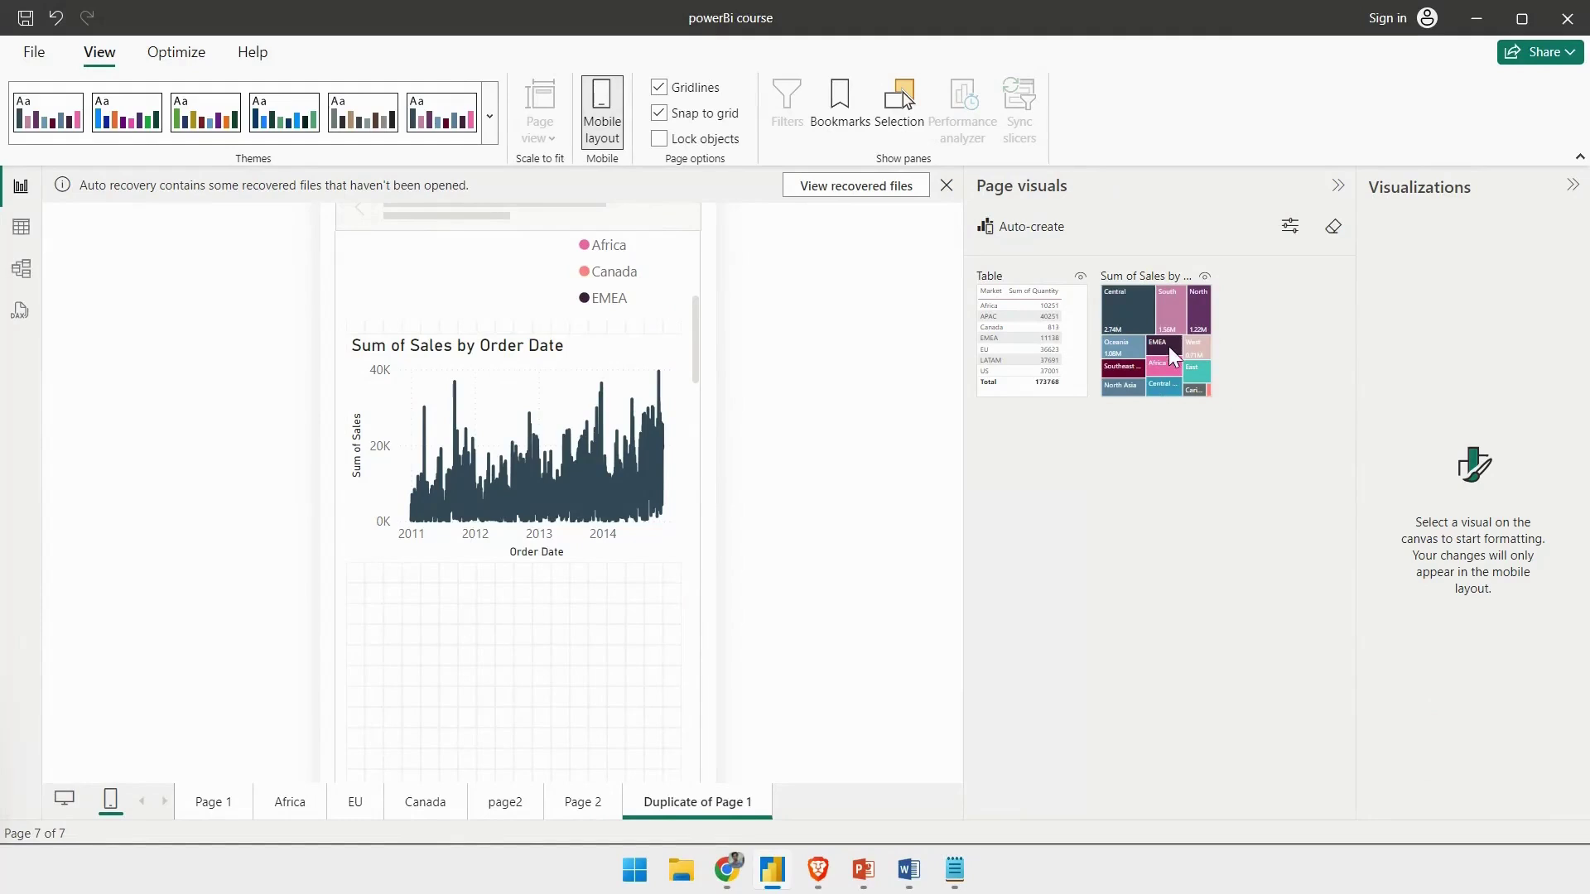
# - Place the market quantity table below the Sum of Sales by Order Date chart and enlarge it to the full canvas width
pyautogui.moveTo(1021, 329); pyautogui.dragTo(418, 597)
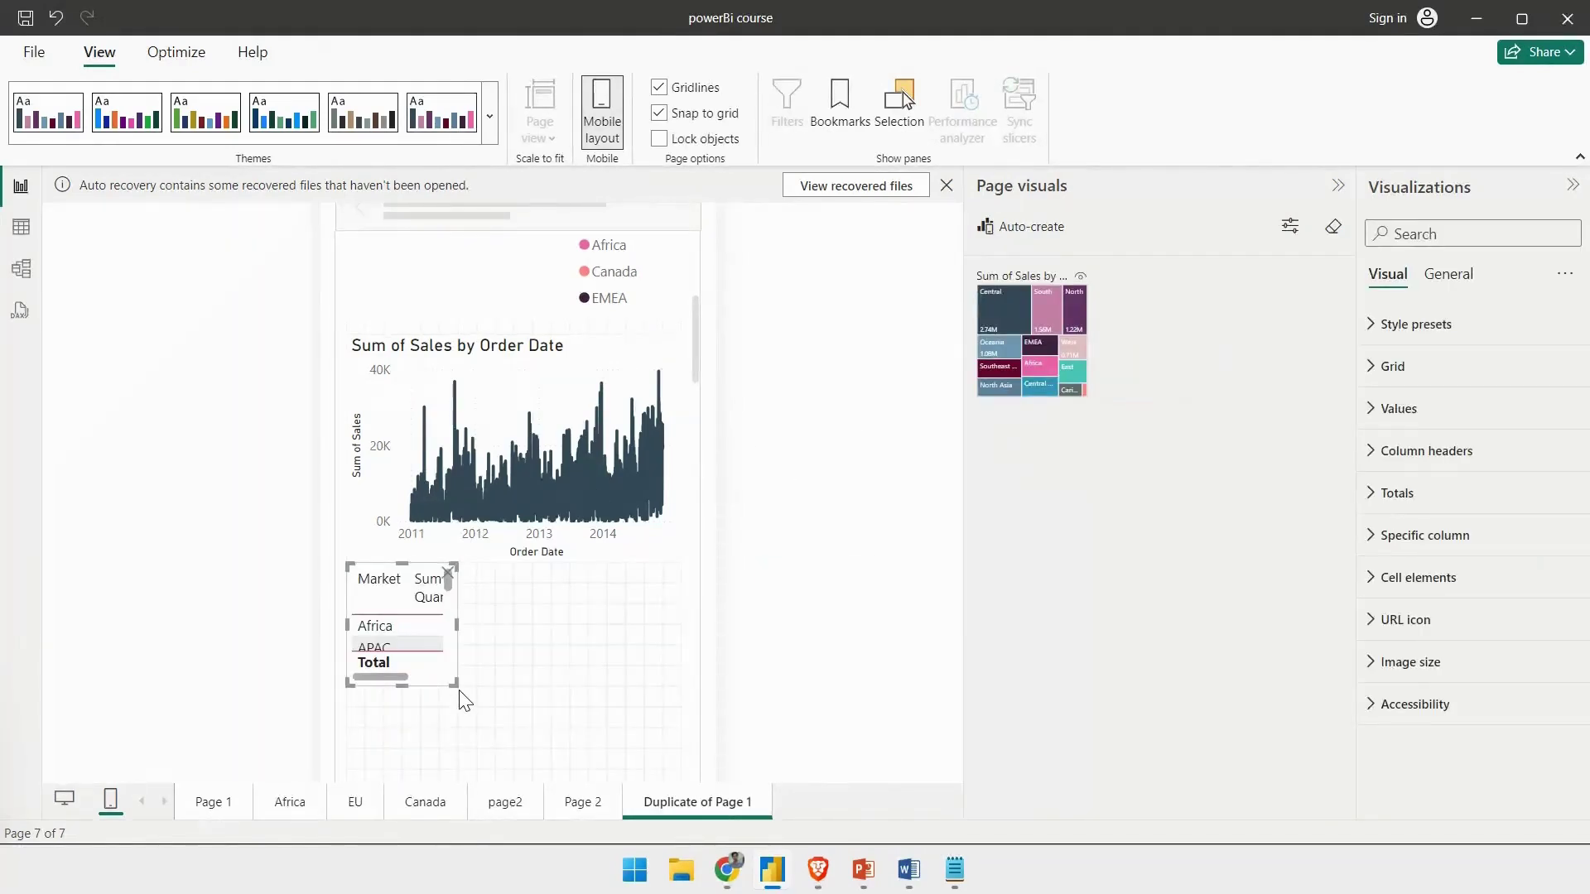
pyautogui.moveTo(455, 683); pyautogui.dragTo(723, 781)
# - Place the Sum of Sales by Region treemap just below the quantity table and enlarge it to the full canvas width
pyautogui.moveTo(1030, 339); pyautogui.dragTo(419, 720)
pyautogui.scroll(-5, 517, 477)
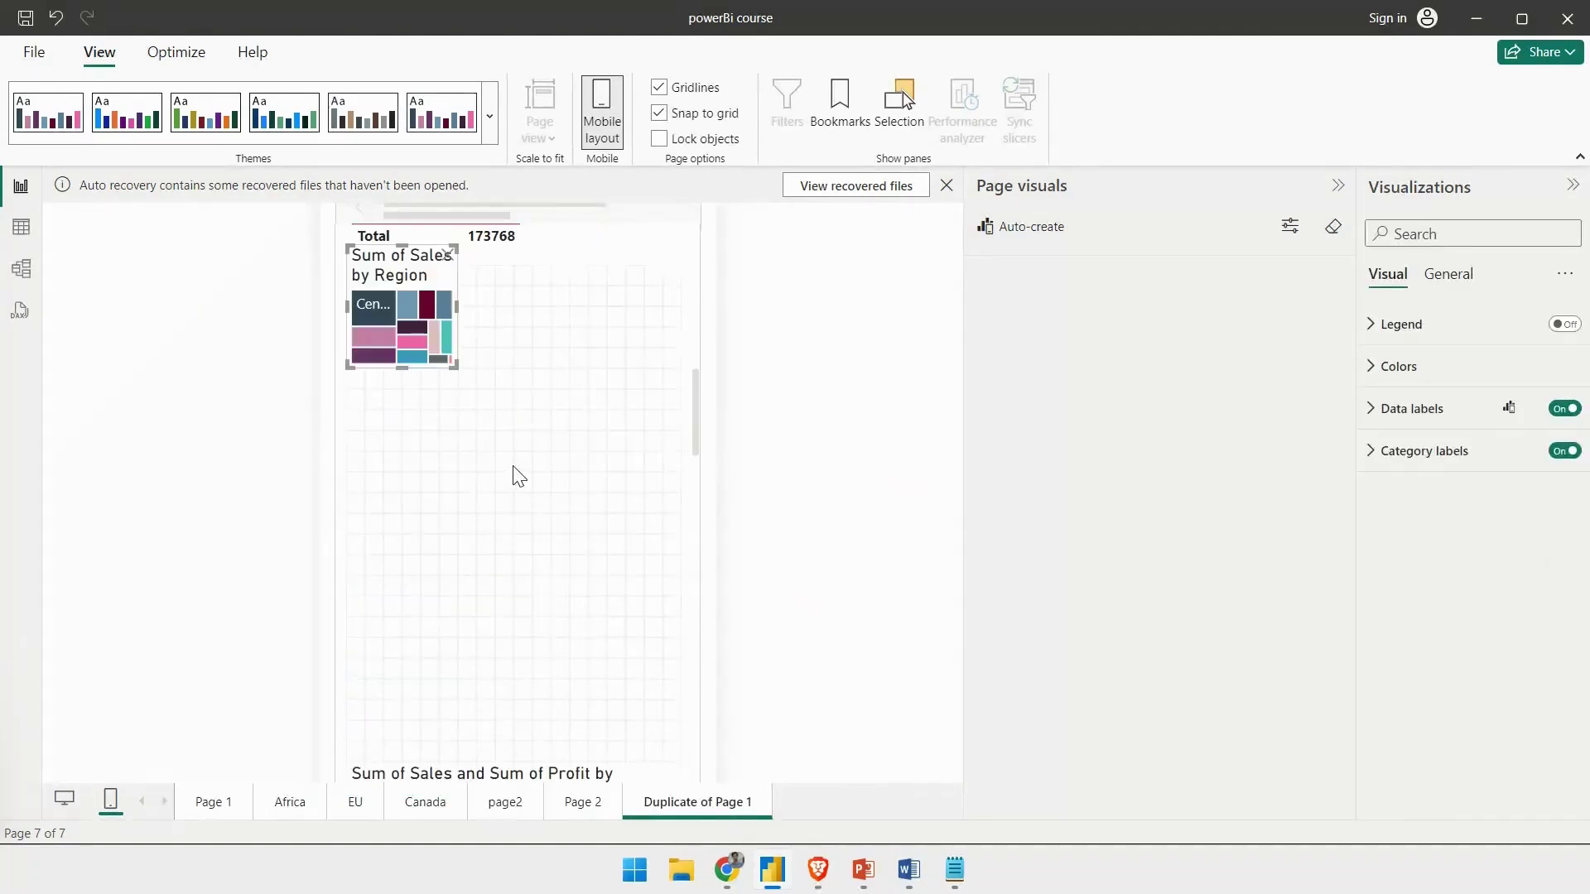
pyautogui.moveTo(403, 295); pyautogui.dragTo(389, 323)
pyautogui.moveTo(459, 410); pyautogui.dragTo(703, 607)
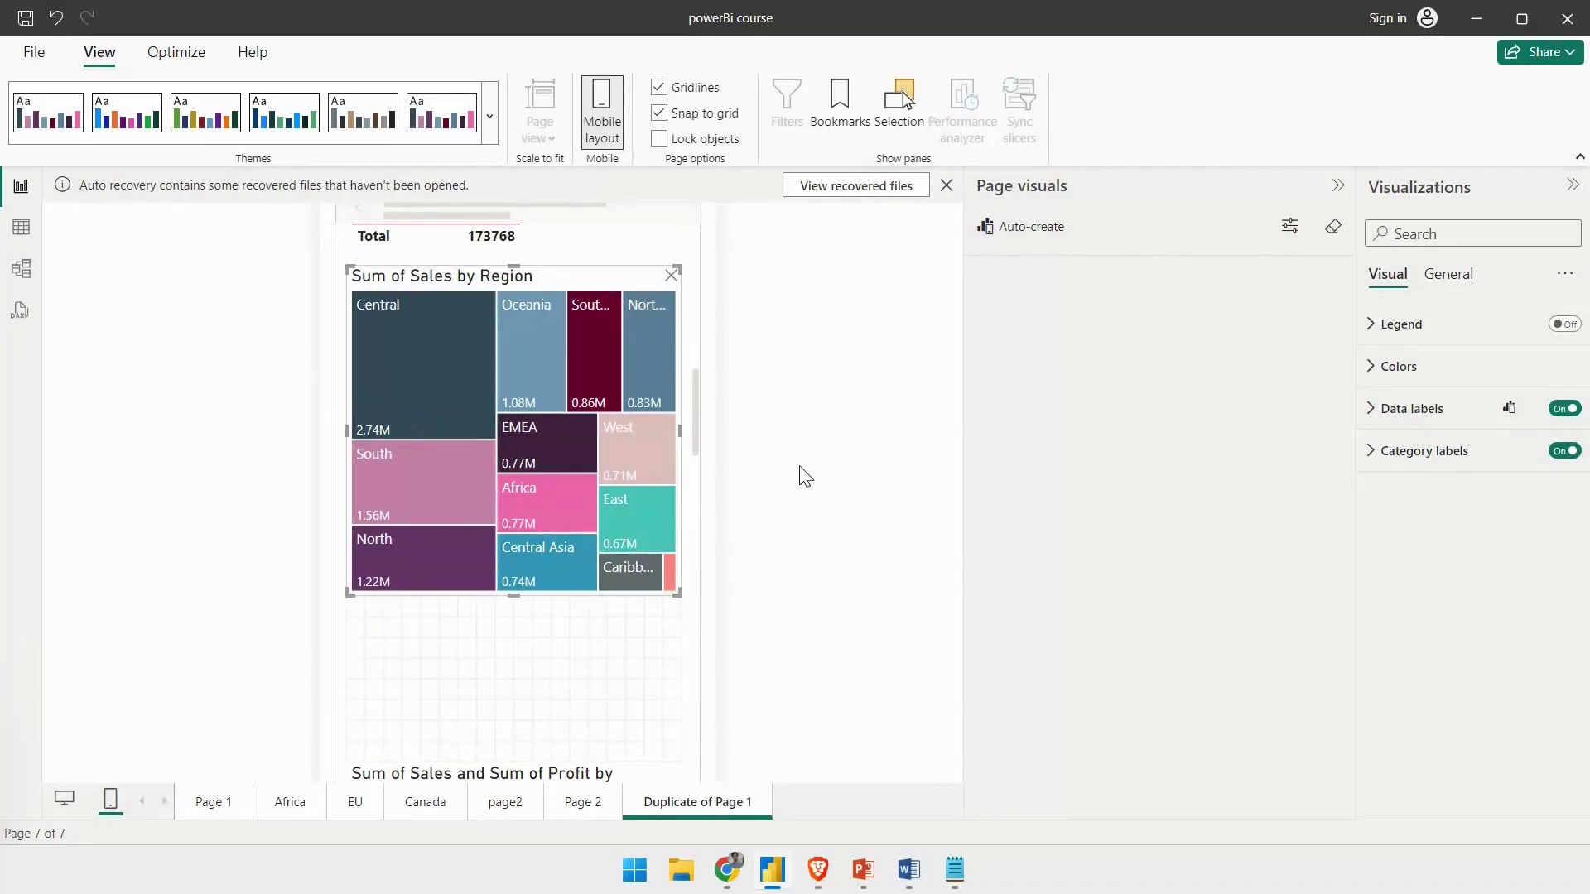
pyautogui.scroll(4, 803, 477)
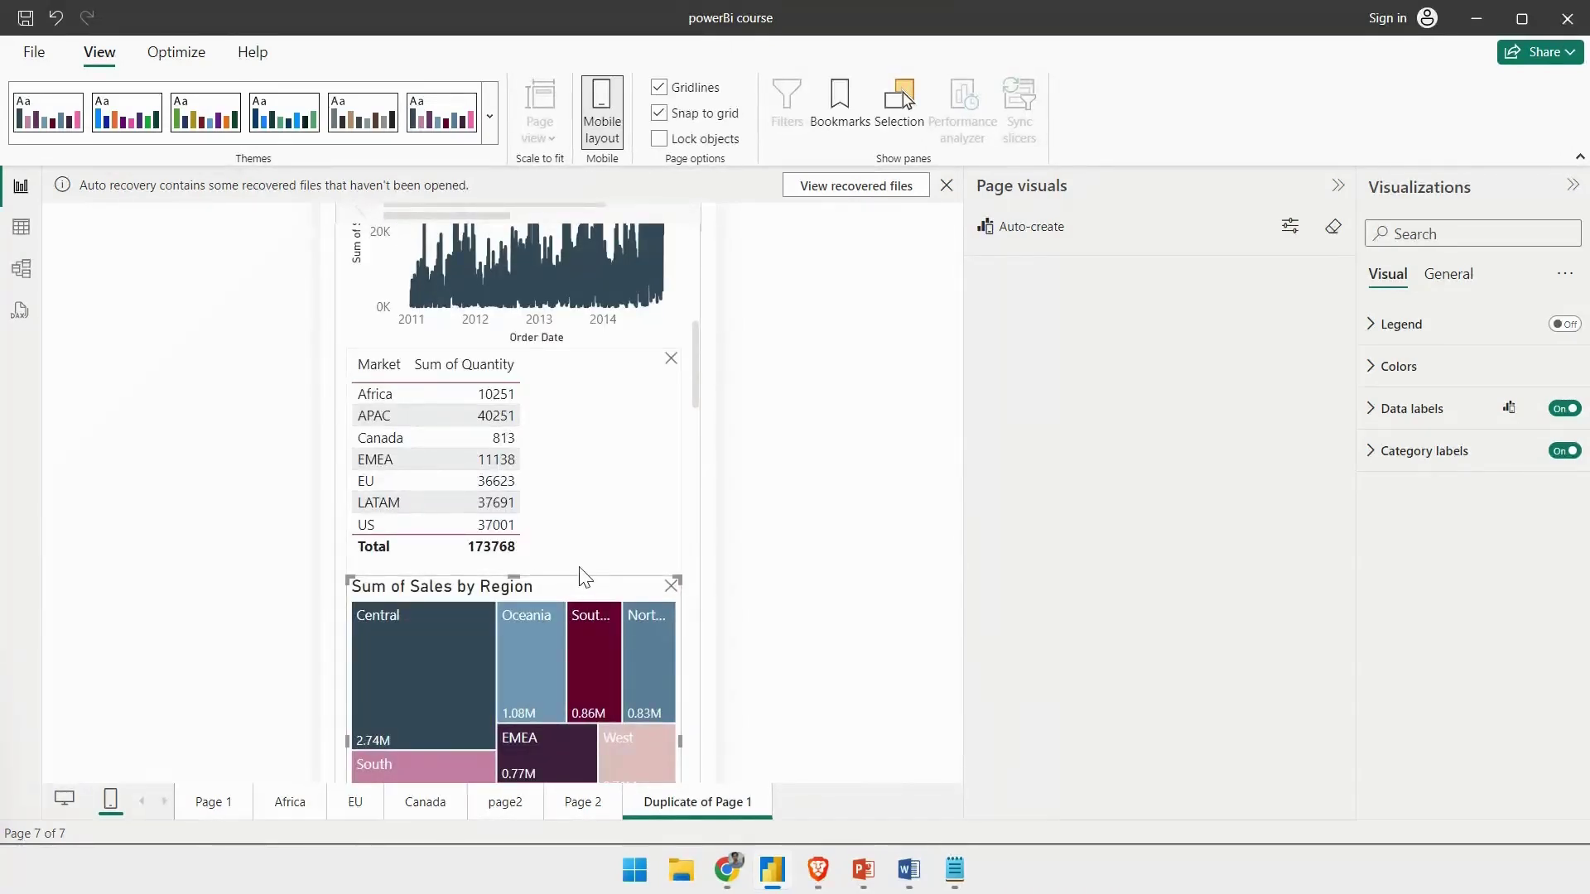
pyautogui.scroll(-4, 555, 447)
pyautogui.scroll(4, 410, 430)
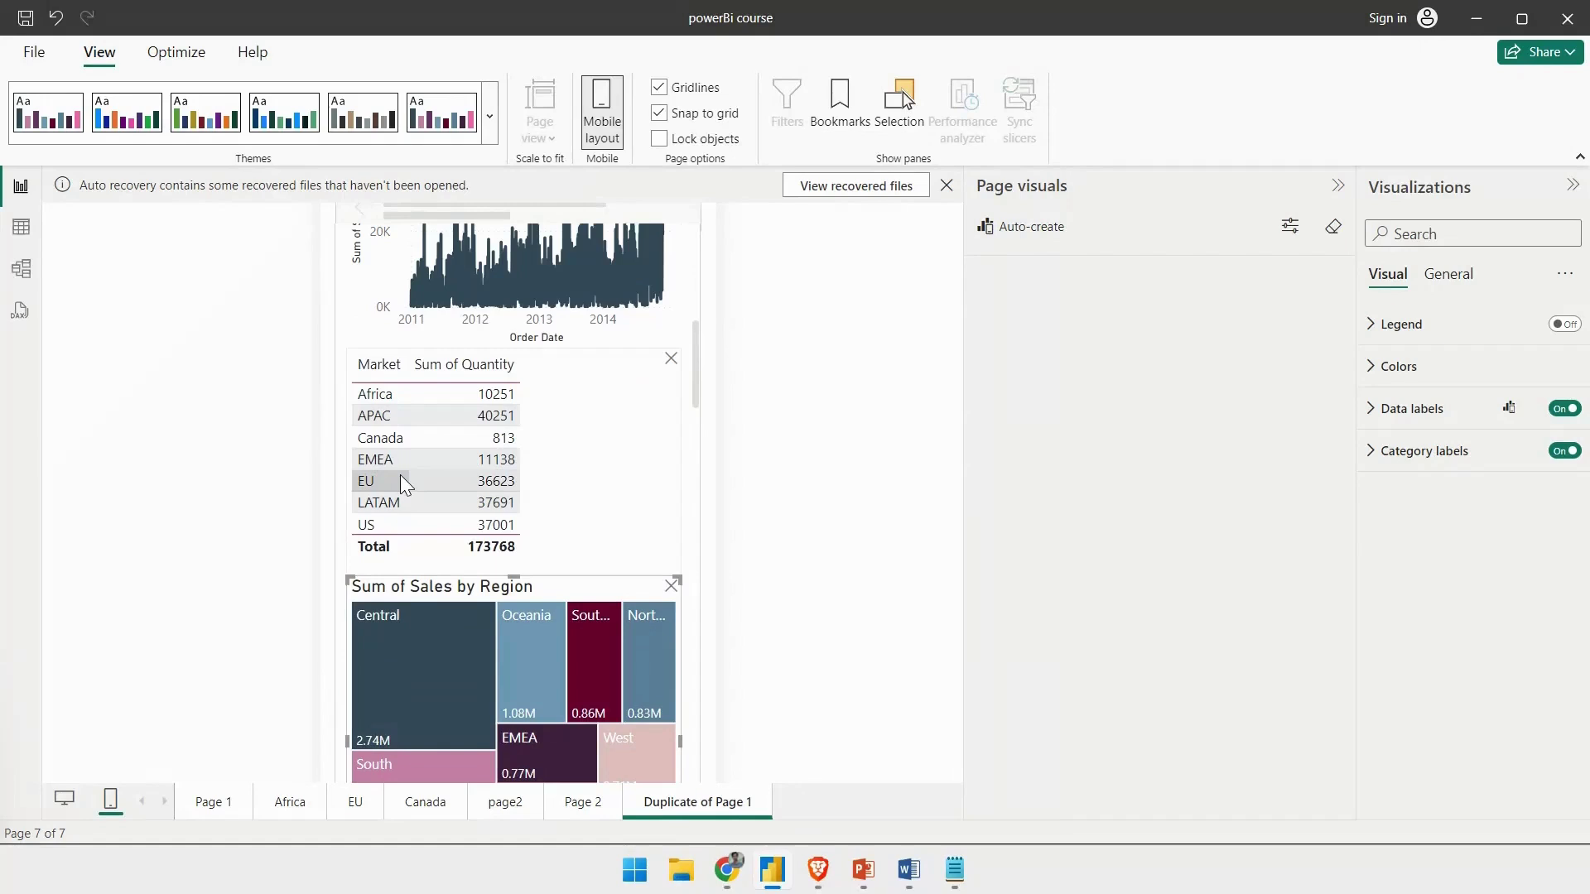
pyautogui.click(832, 407)
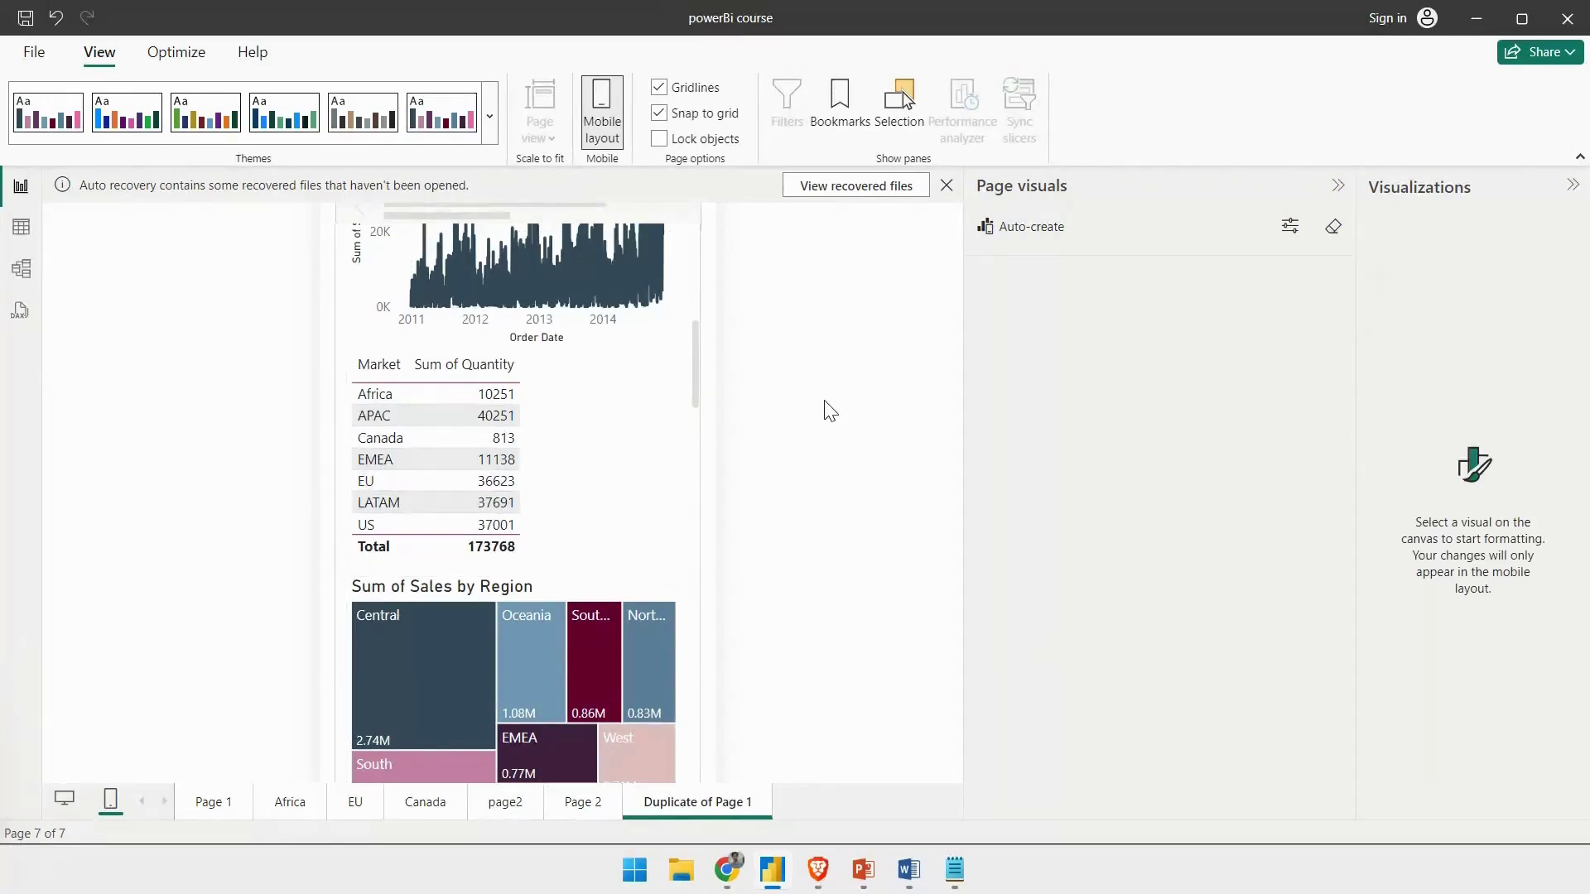
# - Move the Average of Sales by Region donut chart up into the empty space at the start of the mobile canvas
pyautogui.scroll(3, 460, 414)
pyautogui.scroll(-3, 431, 411)
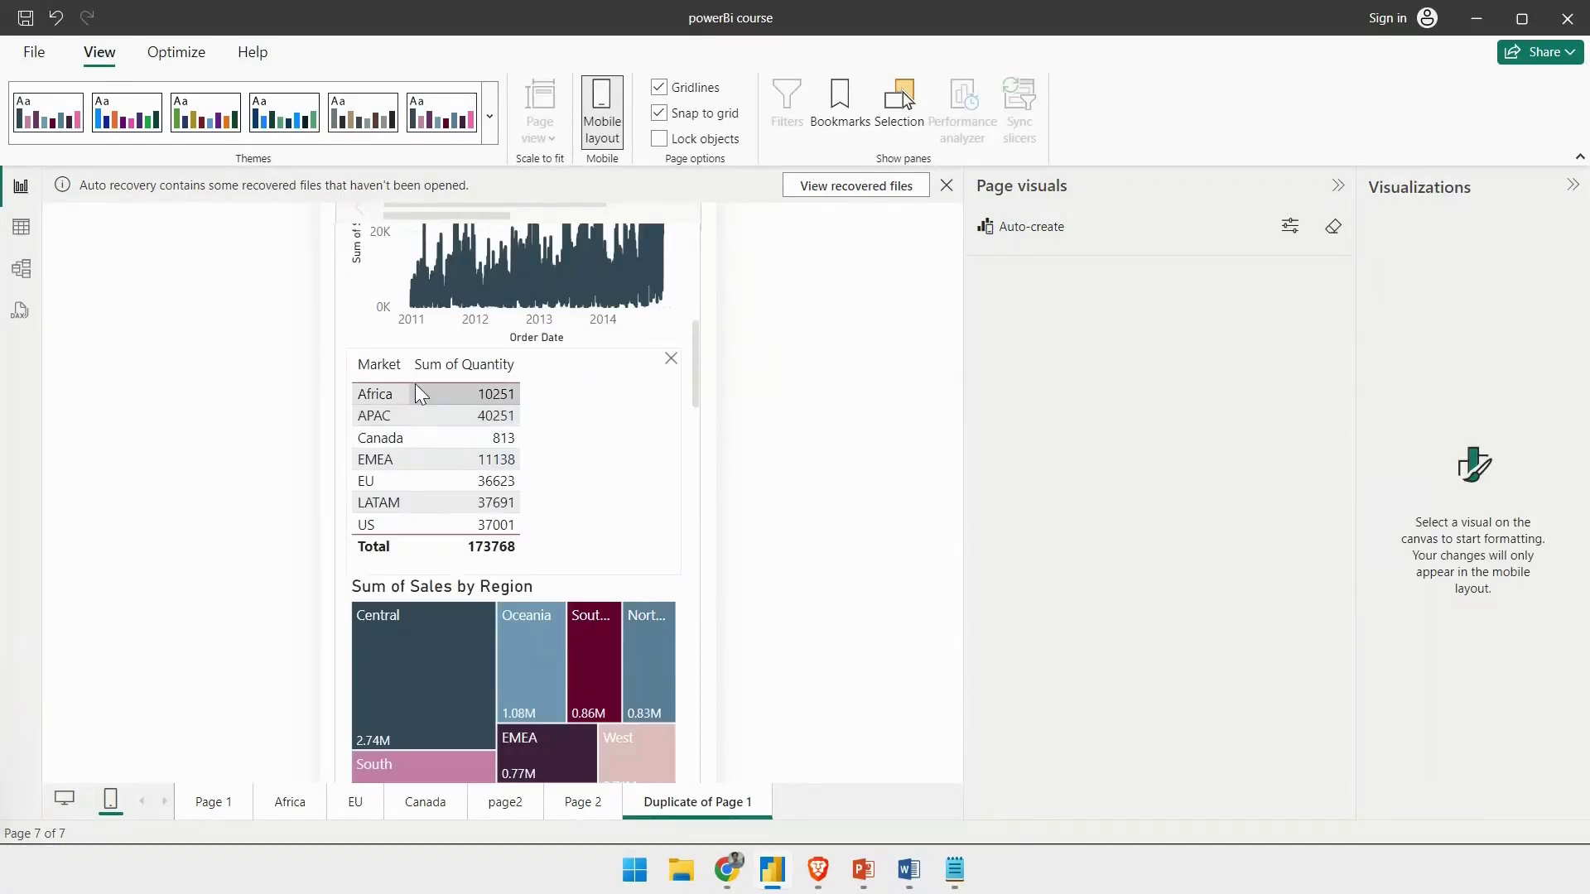
pyautogui.click(619, 448)
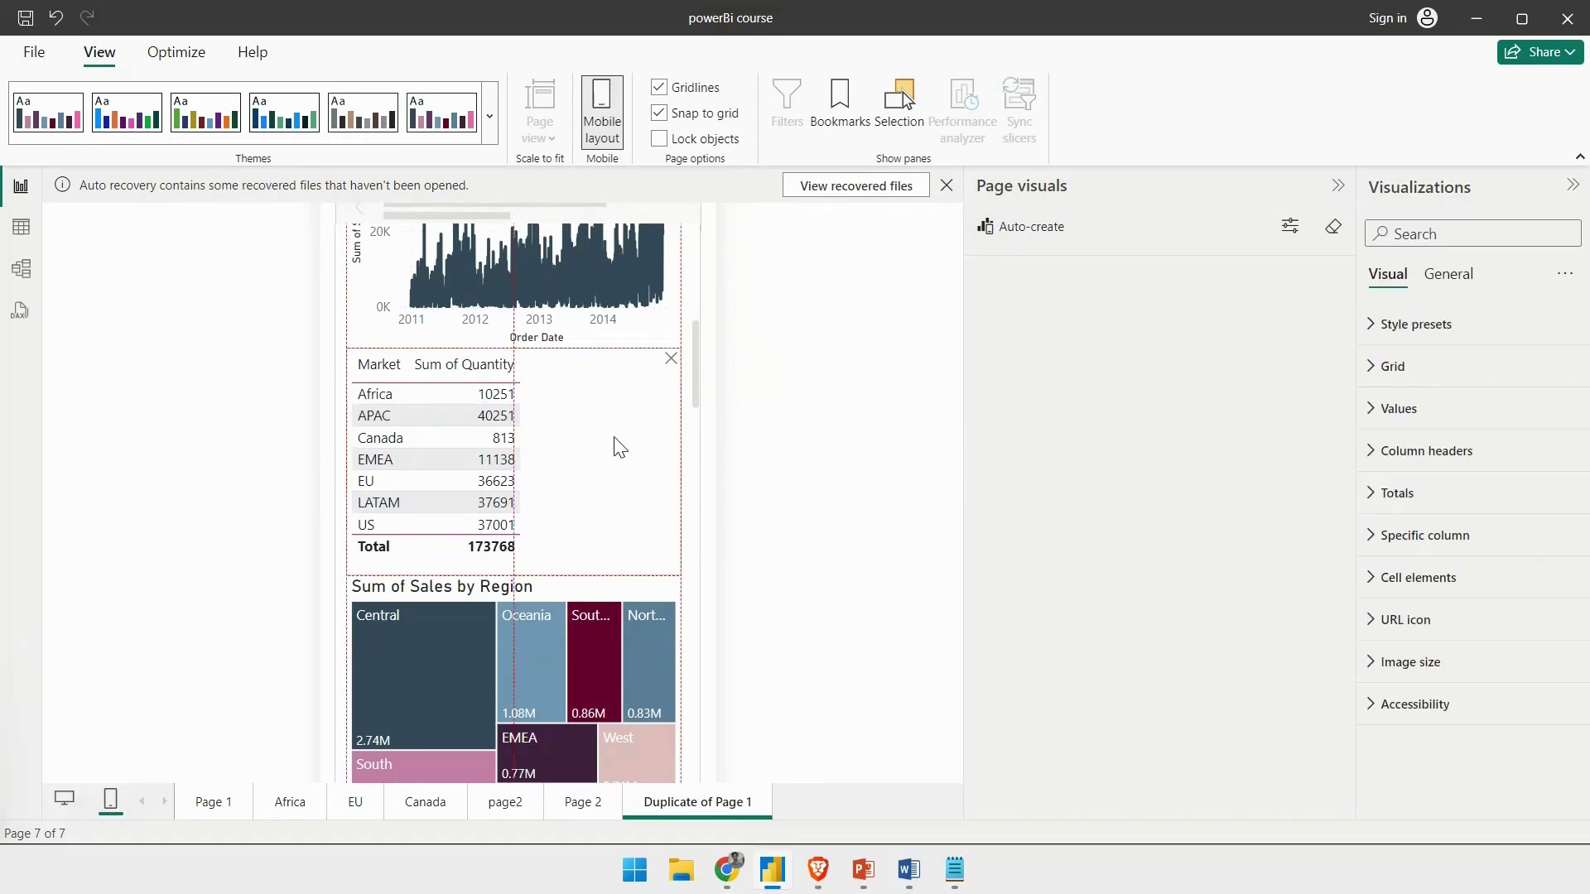
pyautogui.scroll(7, 653, 427)
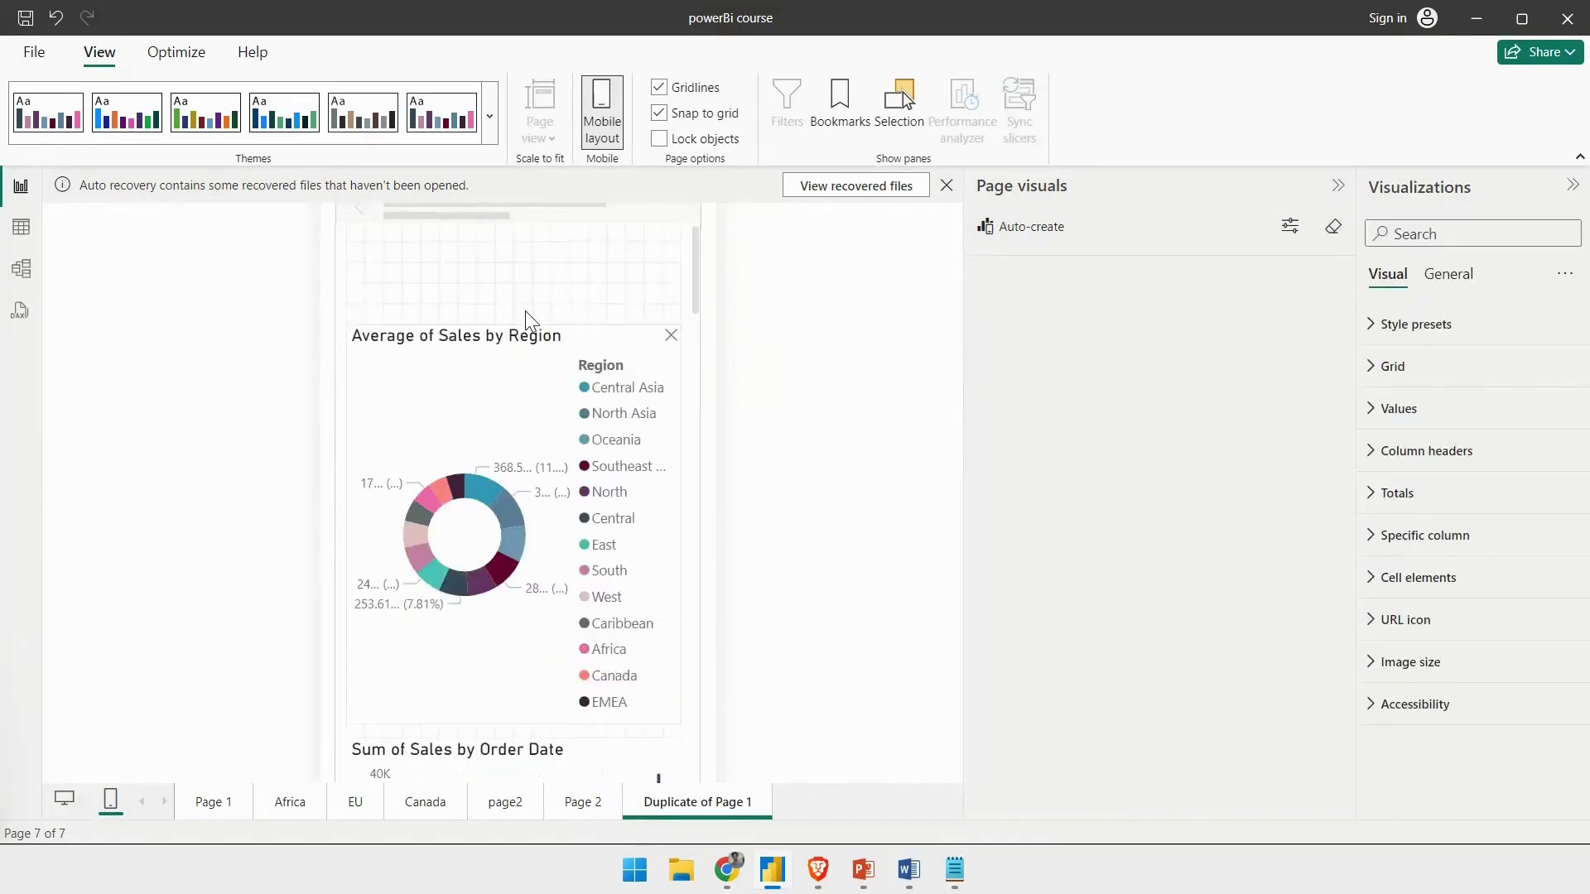
pyautogui.click(617, 513)
# - Move the Sum of Sales by Order Date chart up so it sits directly beneath the donut chart
pyautogui.scroll(-5, 618, 514)
pyautogui.click(390, 341)
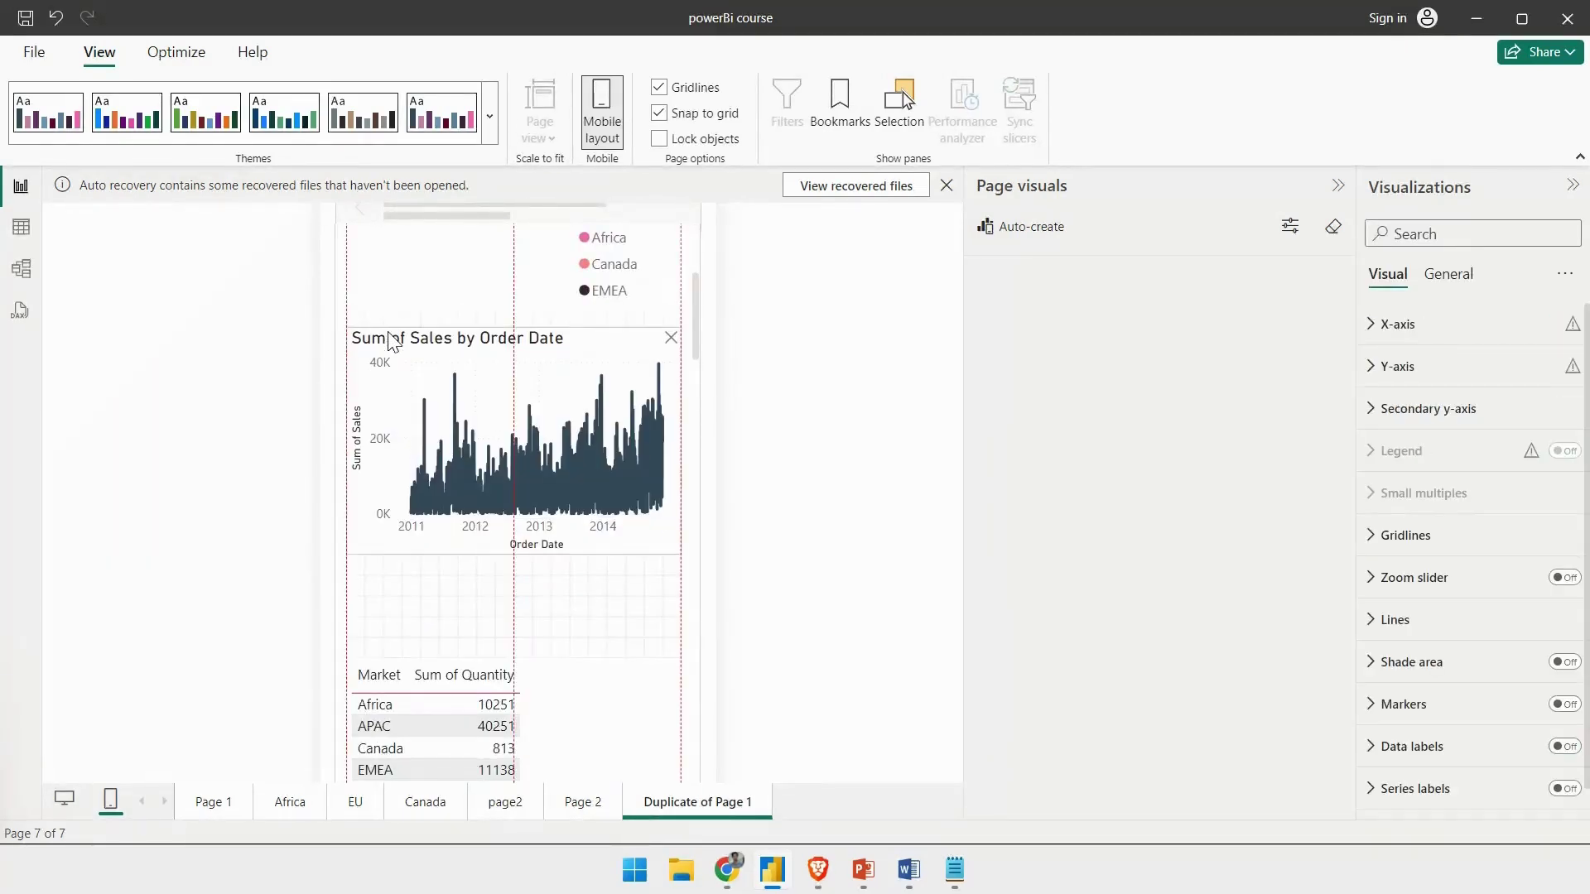
pyautogui.click(770, 324)
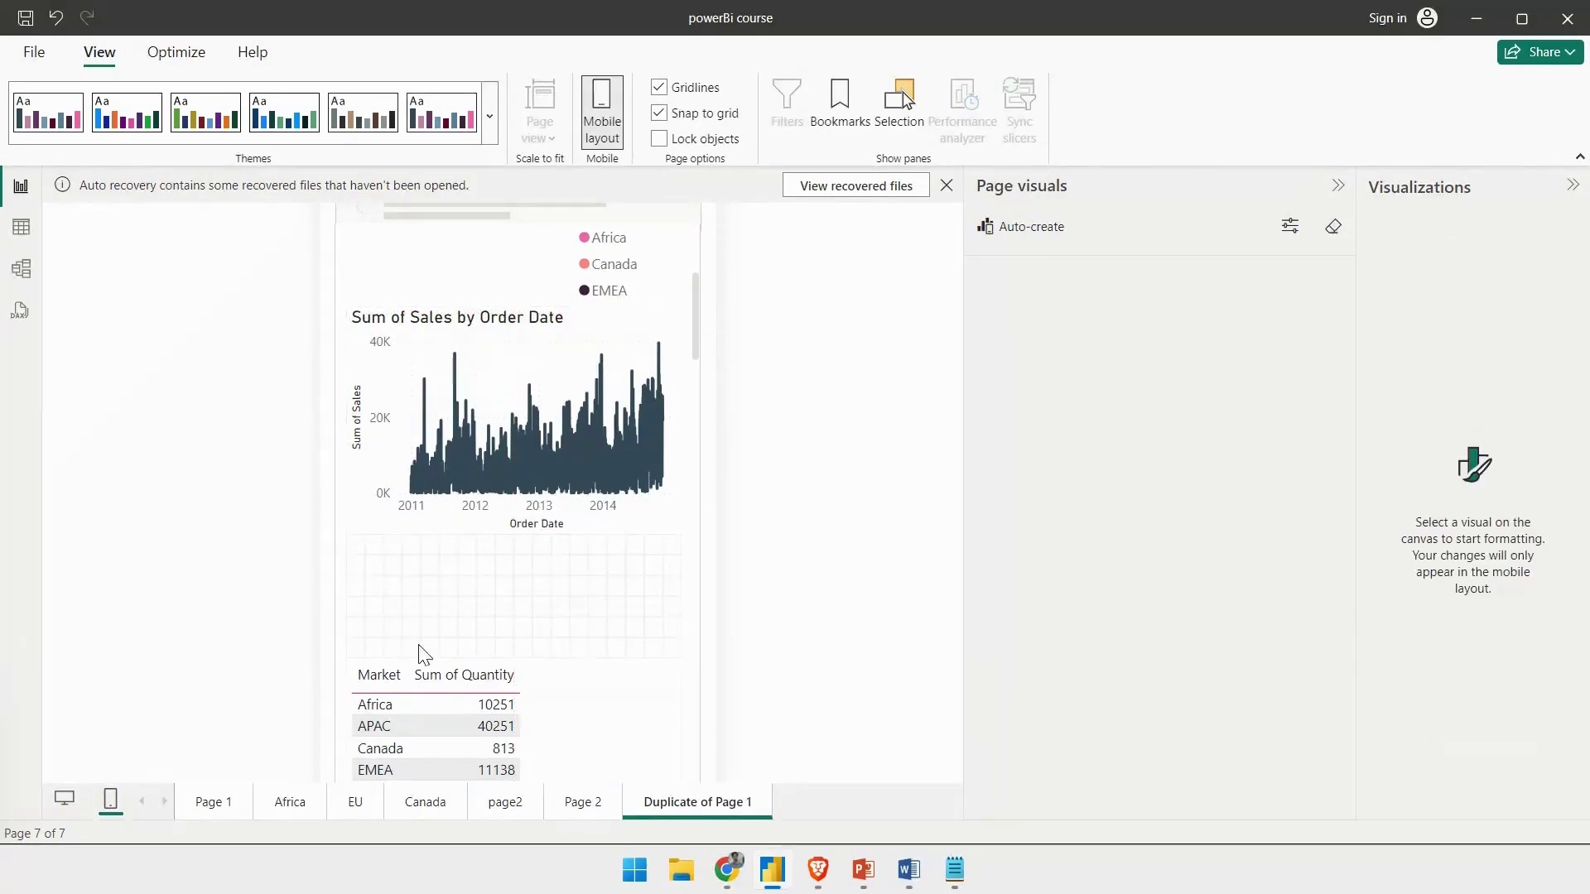
# - Move the market quantity table and the Sum of Sales by Region treemap up to close the gaps between visuals
pyautogui.scroll(-6, 425, 673)
pyautogui.click(579, 464)
pyautogui.click(828, 360)
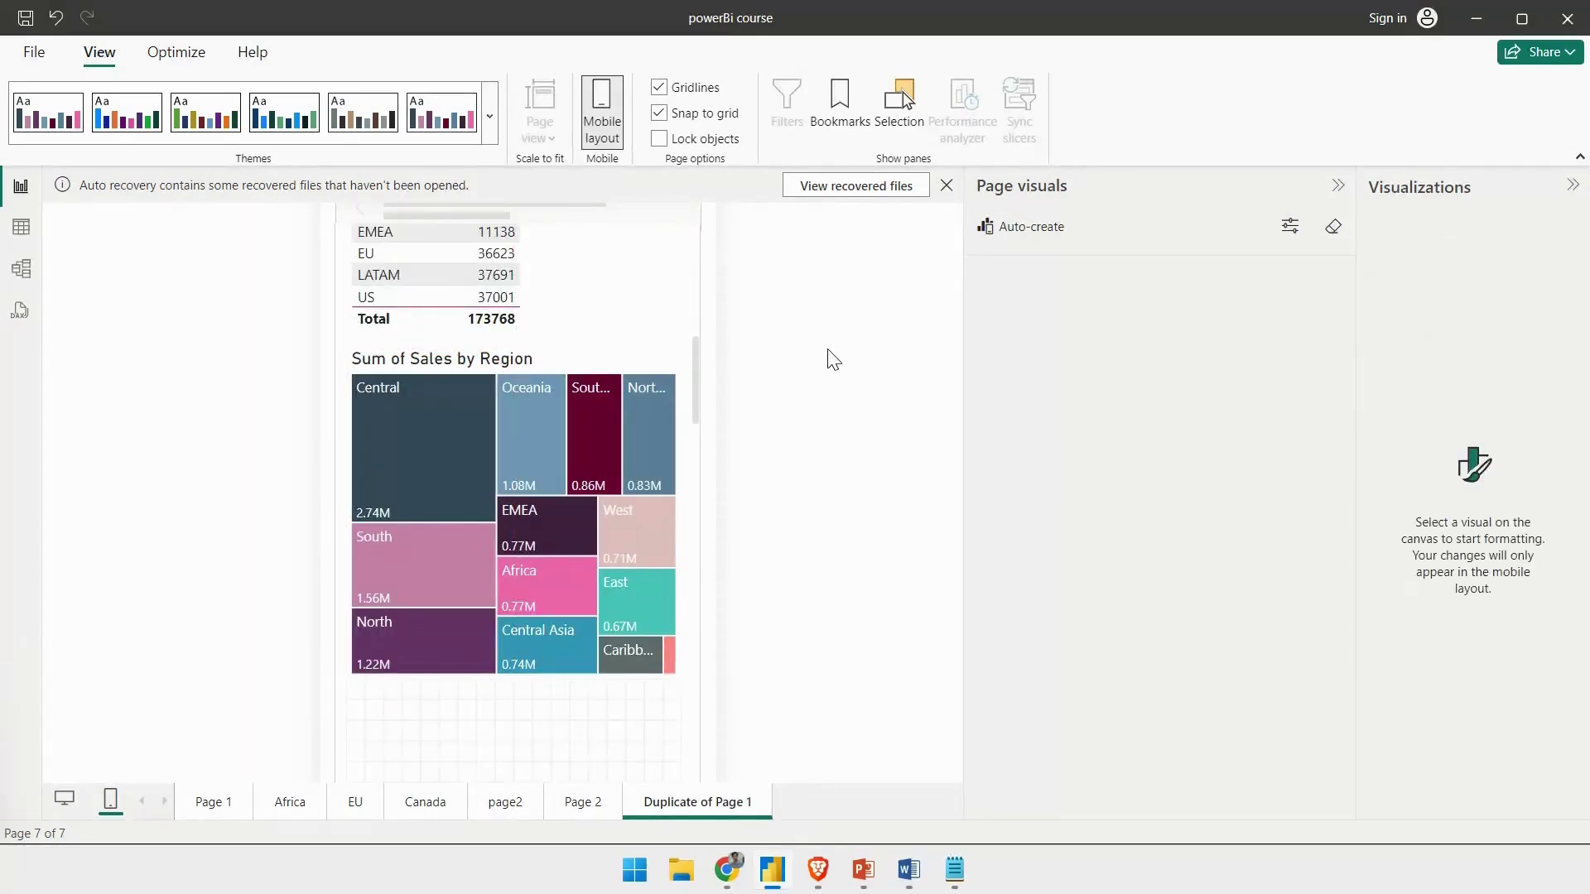
# - Highlight Central Asia through the donut chart's legend, examine how the other visuals on the canvas respond, and clear the highlight
pyautogui.scroll(5, 605, 410)
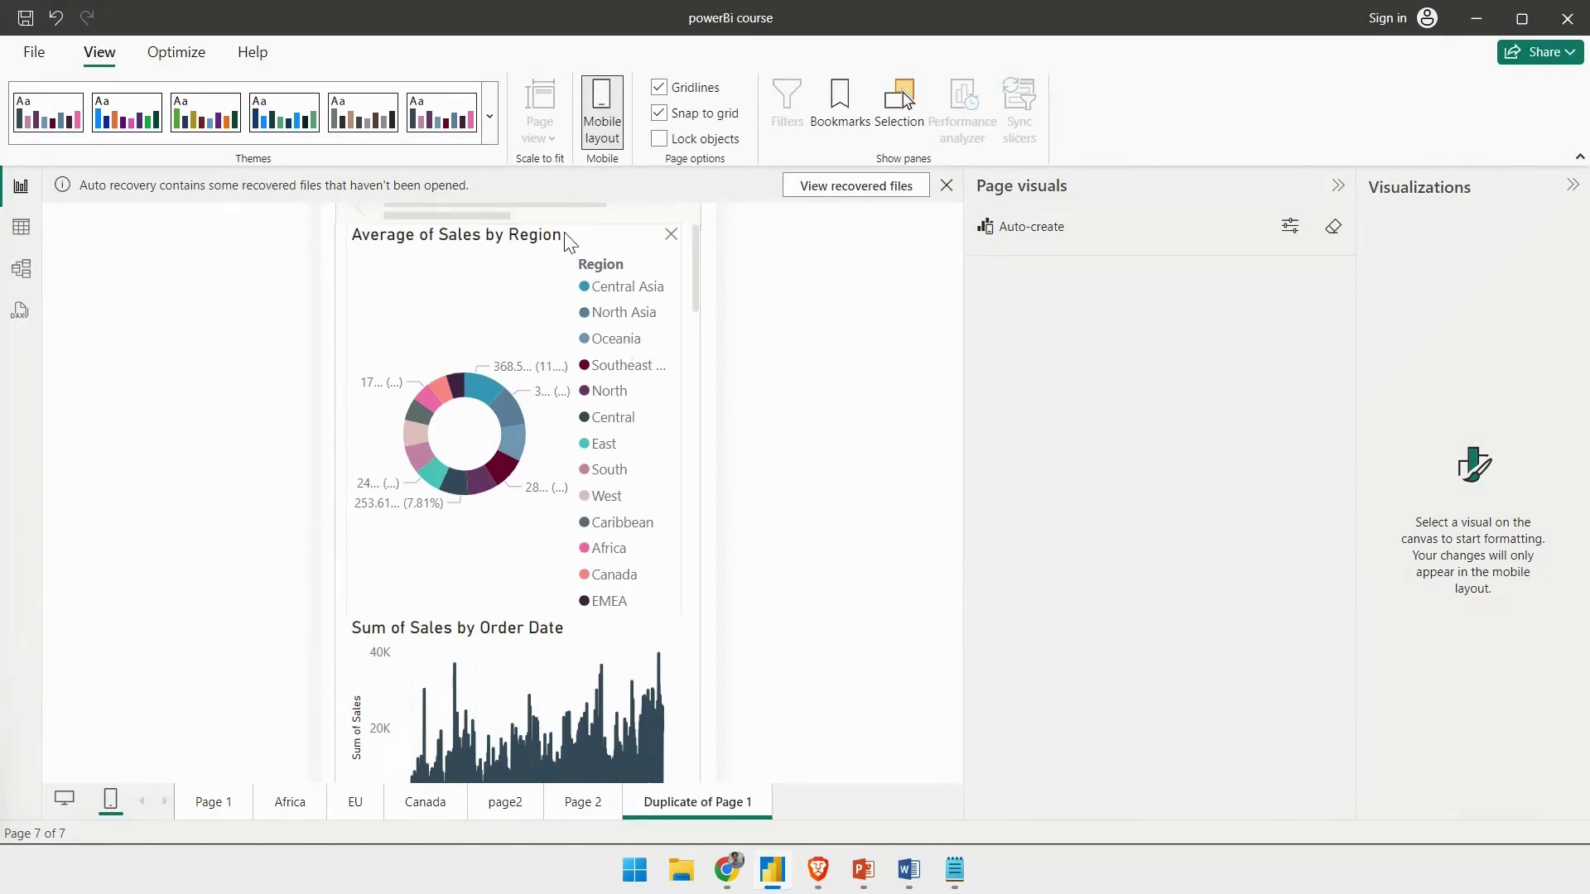
pyautogui.scroll(-1, 483, 558)
pyautogui.scroll(1, 521, 433)
pyautogui.scroll(-5, 567, 348)
pyautogui.scroll(-5, 566, 354)
pyautogui.scroll(10, 378, 351)
pyautogui.click(623, 287)
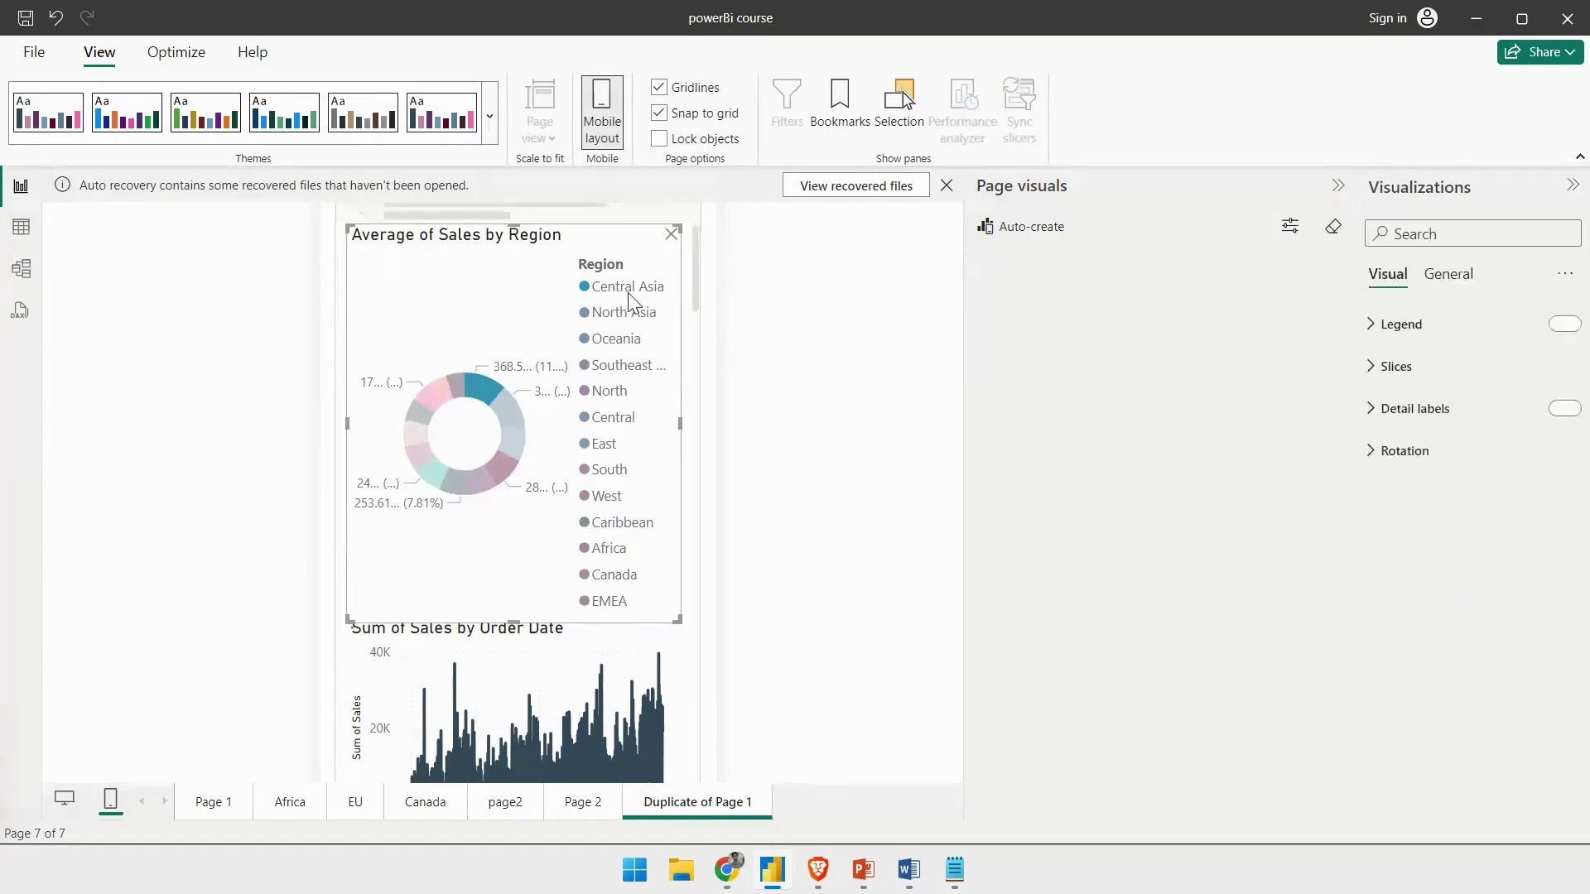
pyautogui.scroll(-5, 578, 394)
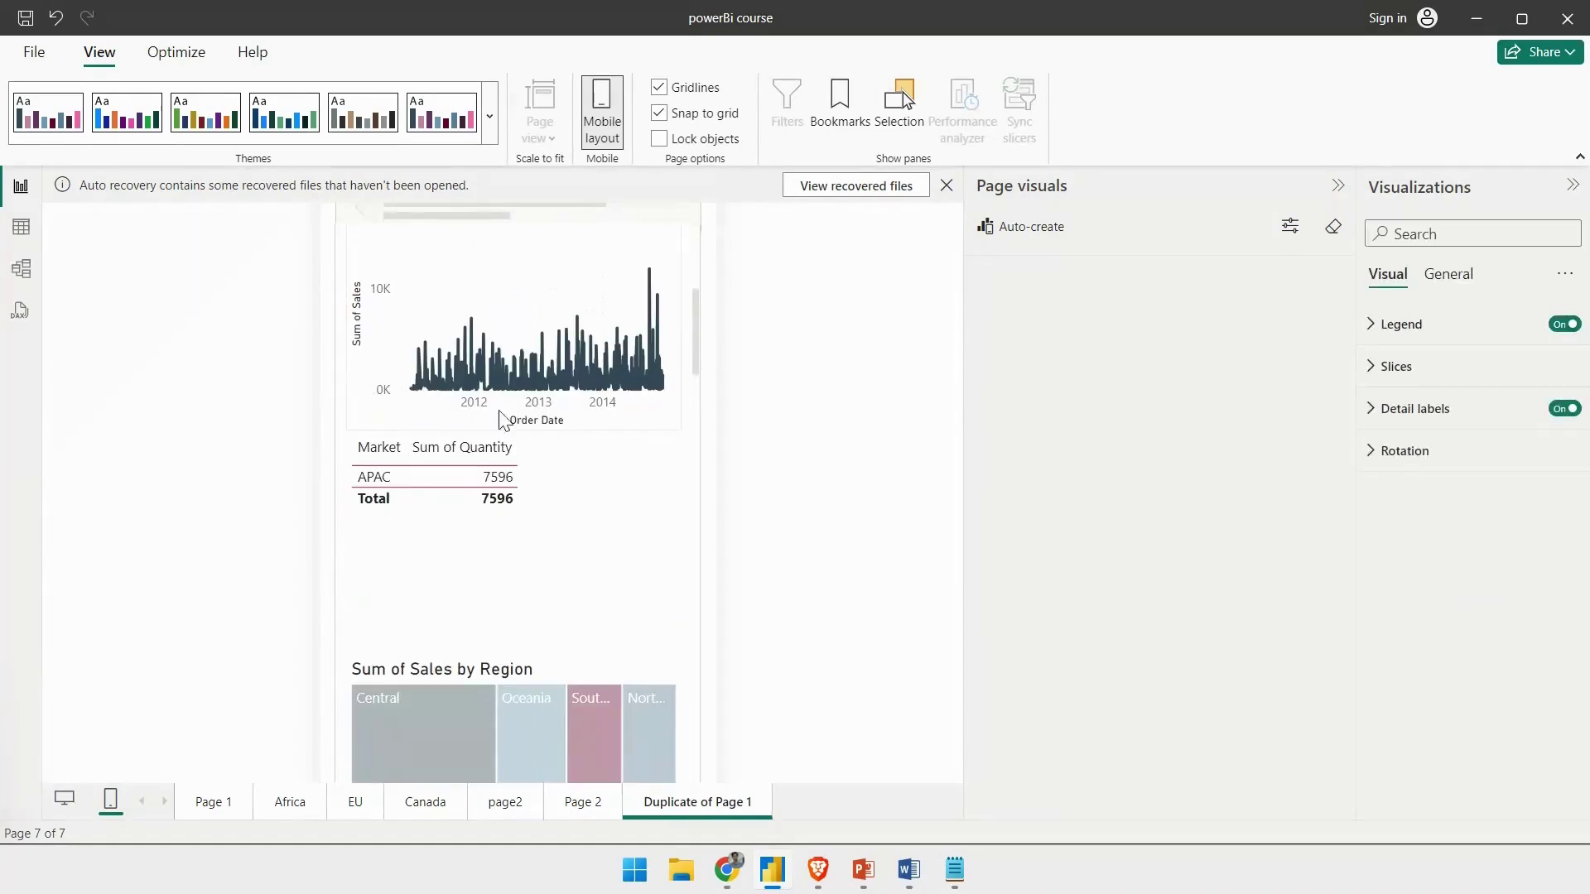
pyautogui.scroll(-5, 553, 497)
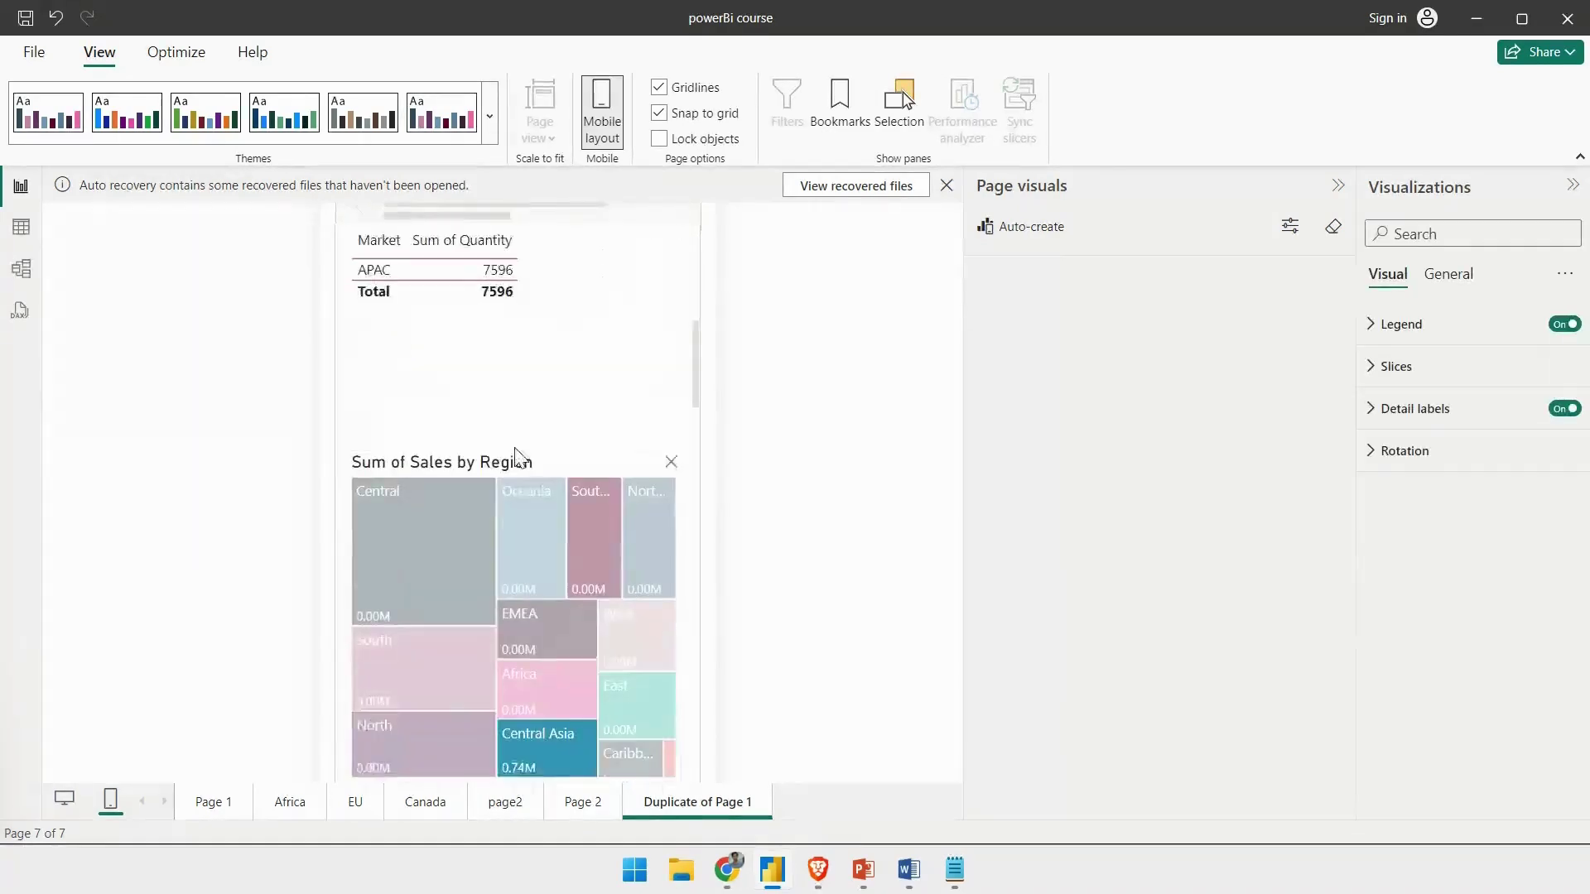
pyautogui.scroll(3, 551, 588)
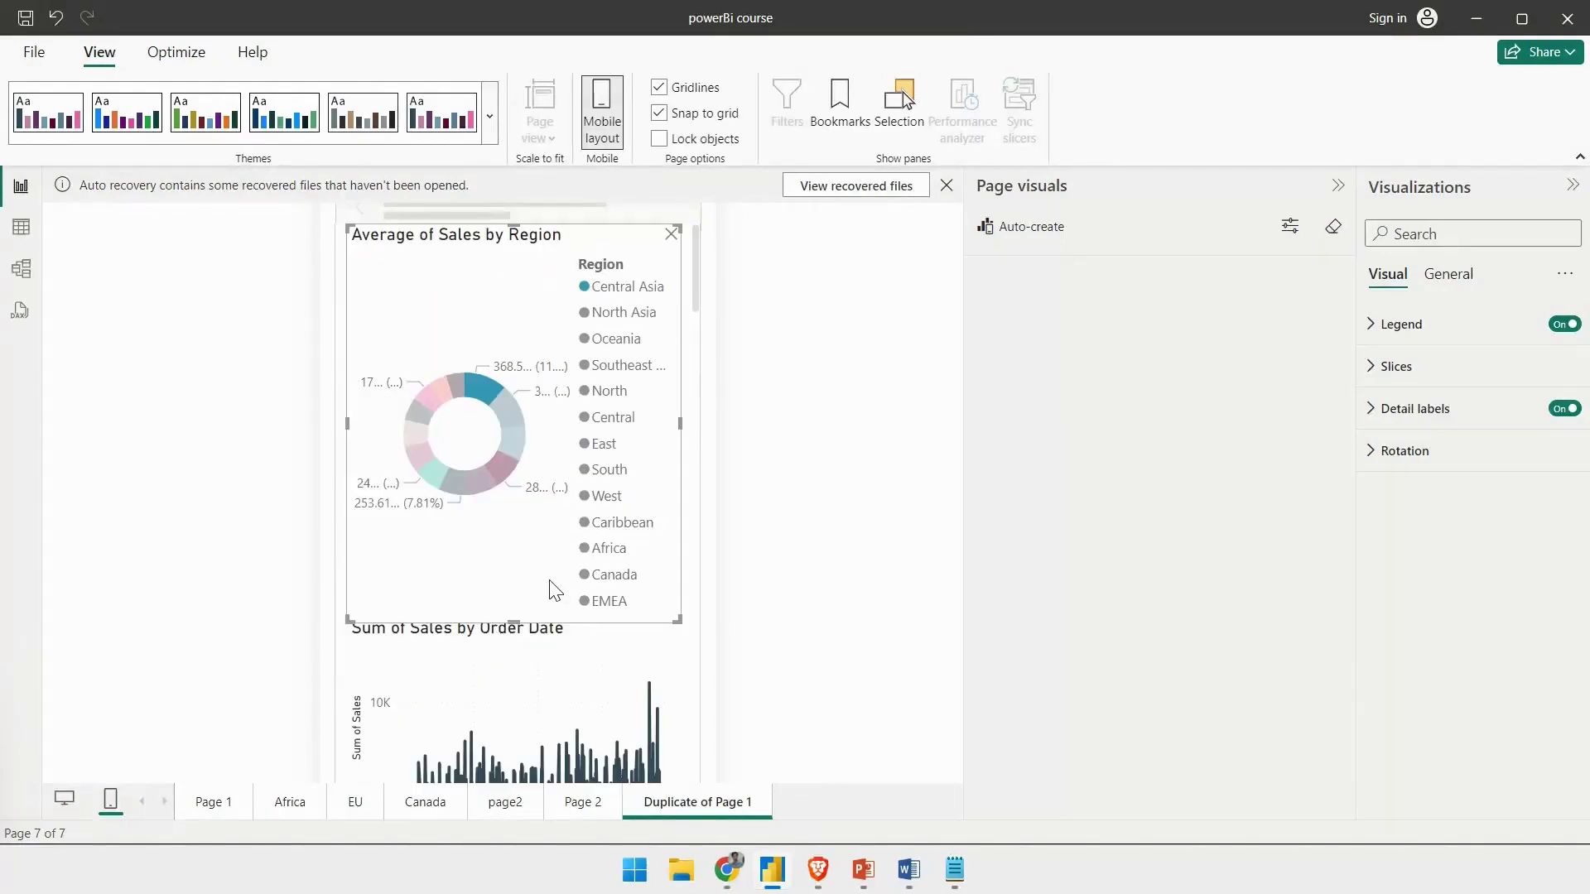
pyautogui.click(757, 489)
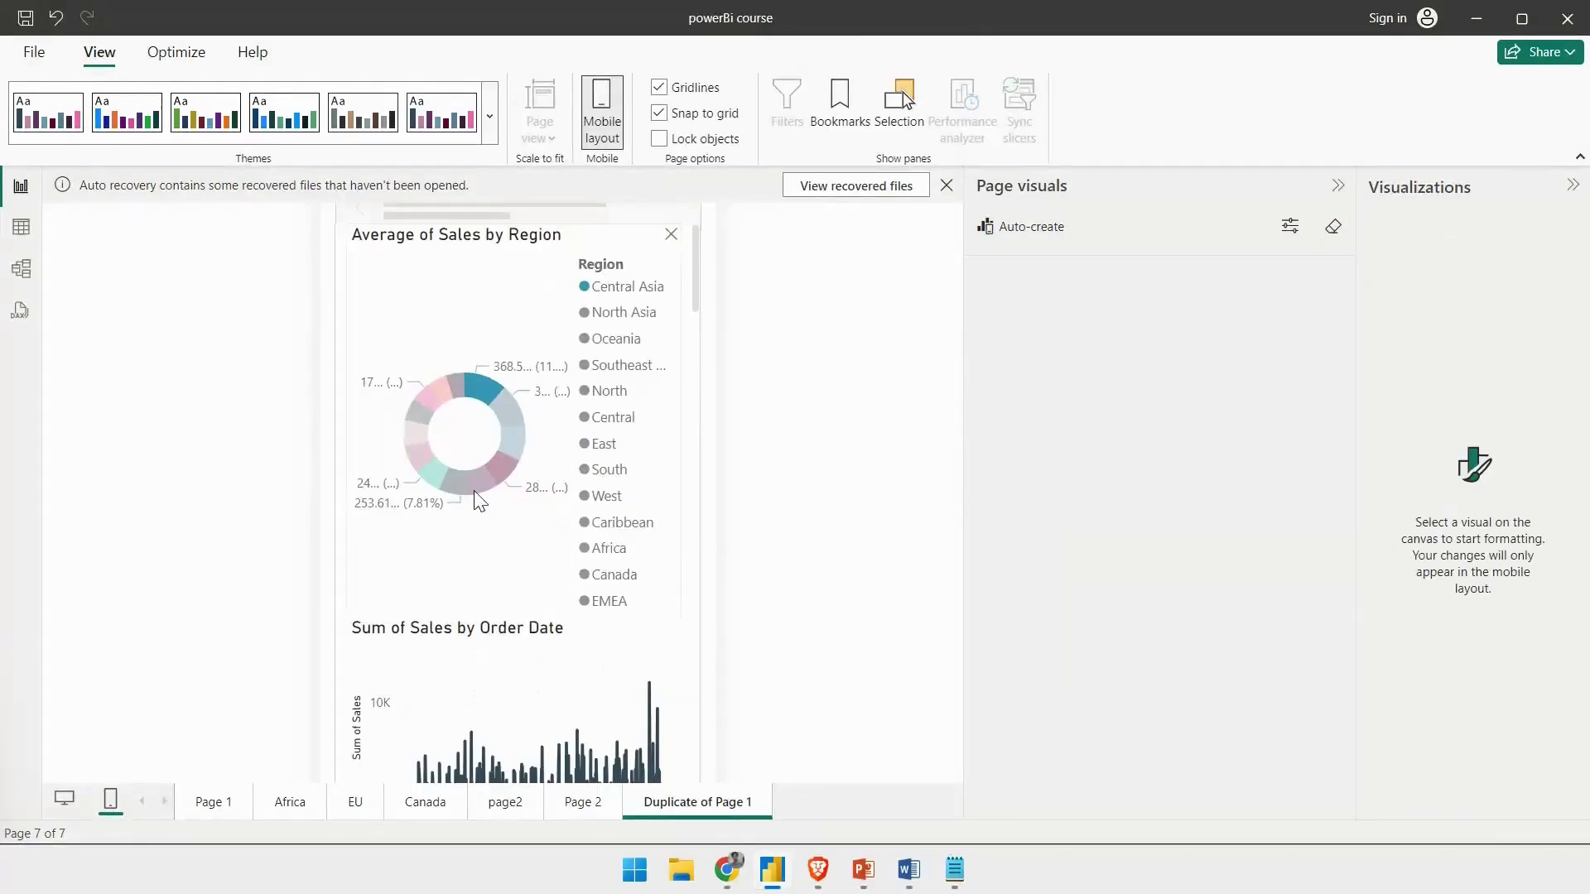
pyautogui.click(465, 343)
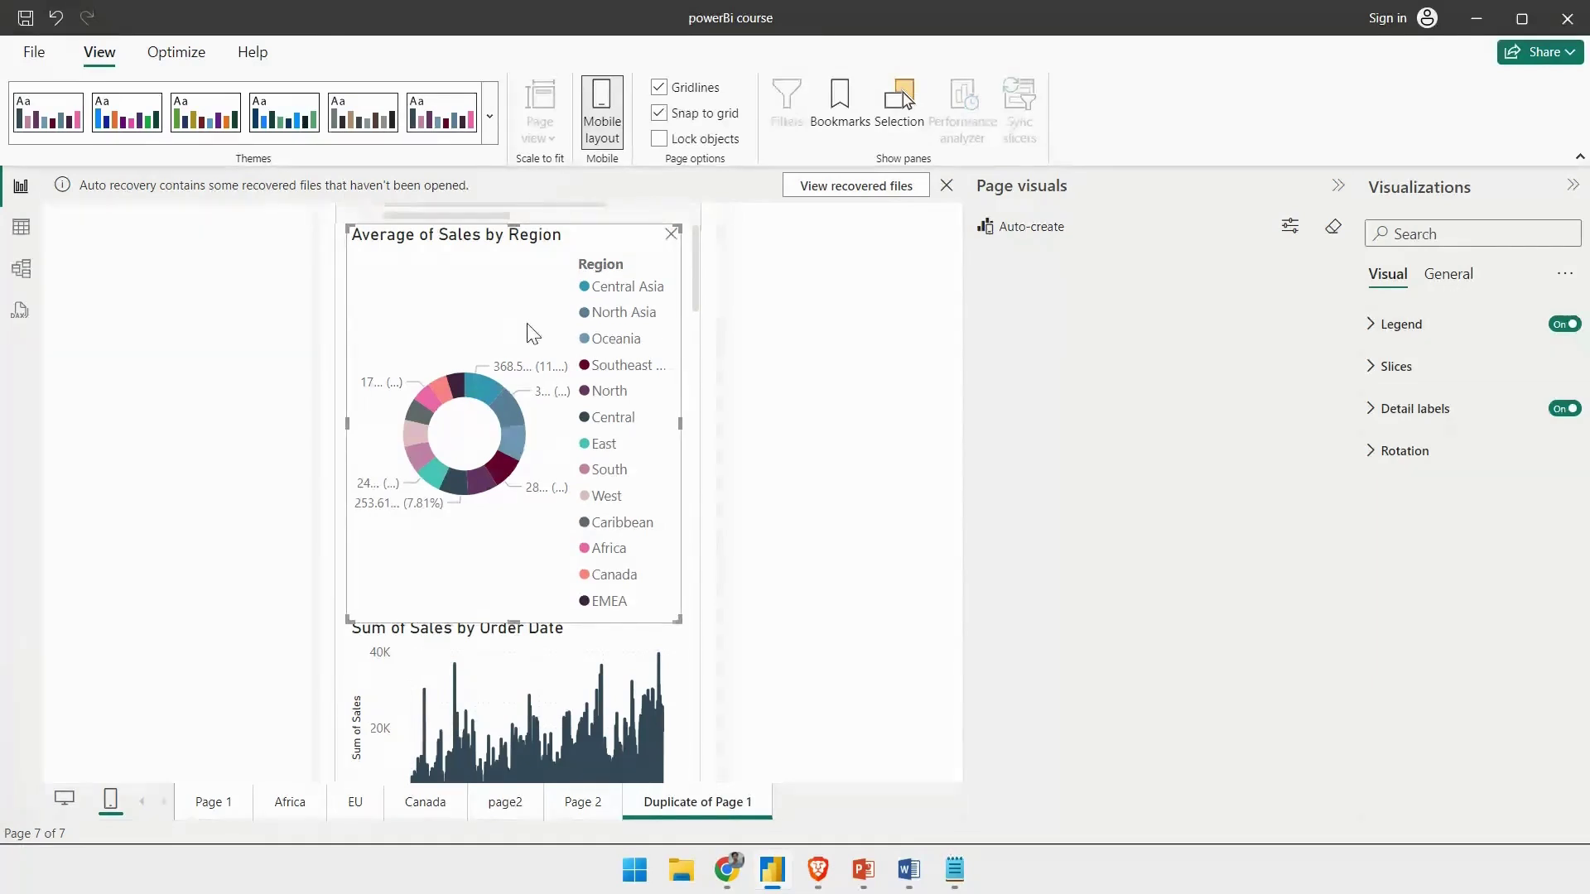
# - Try black and dark red backgrounds on the Average of Sales by Region donut chart and return its background to white
pyautogui.click(1445, 277)
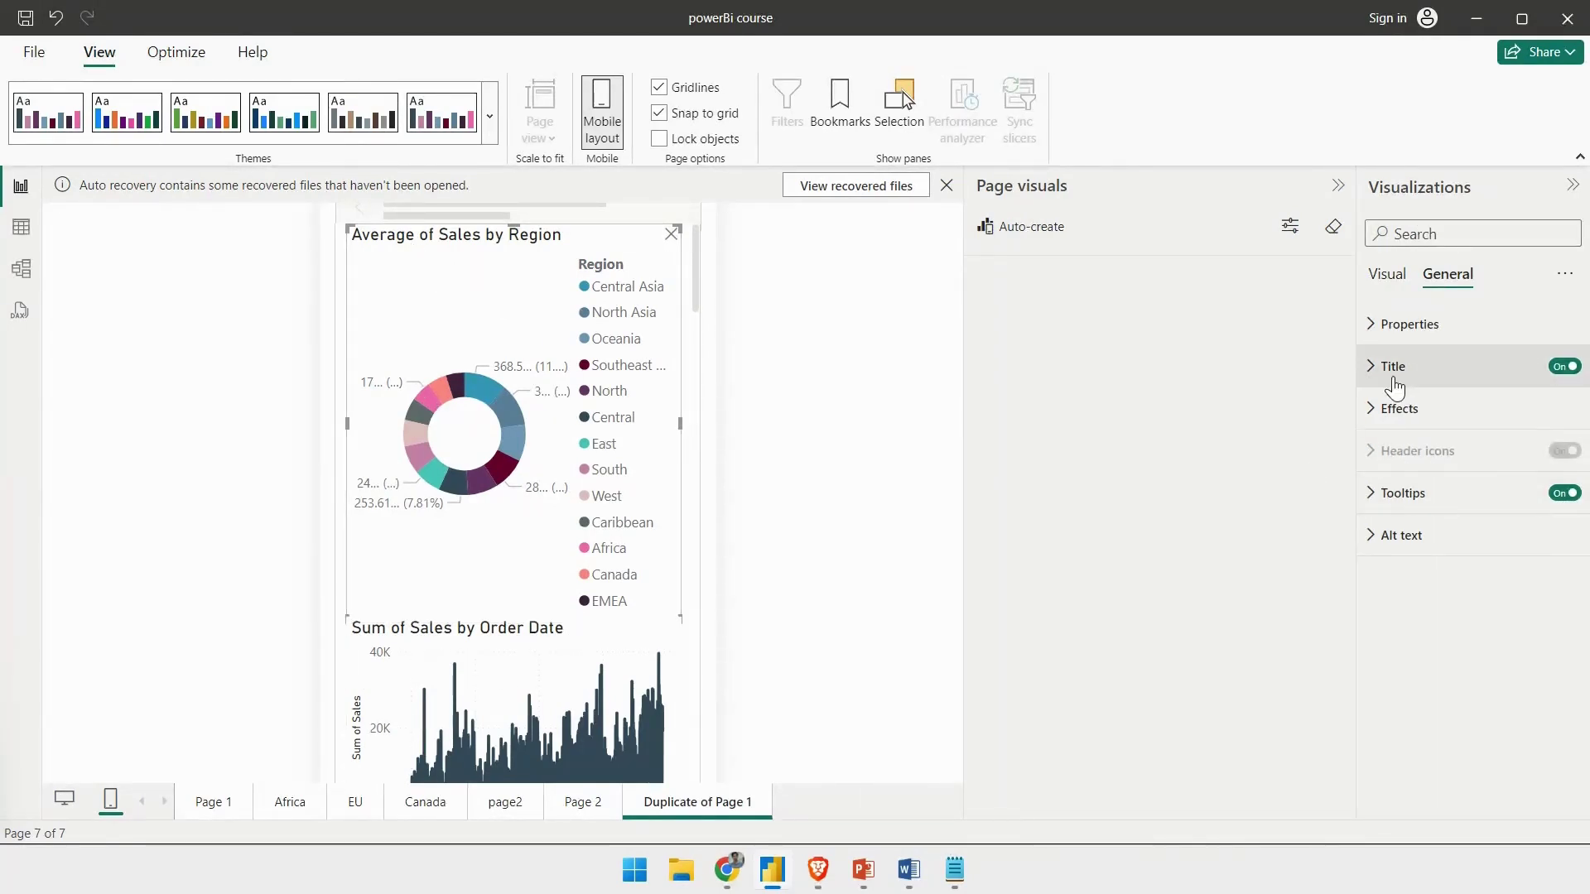
pyautogui.click(1395, 410)
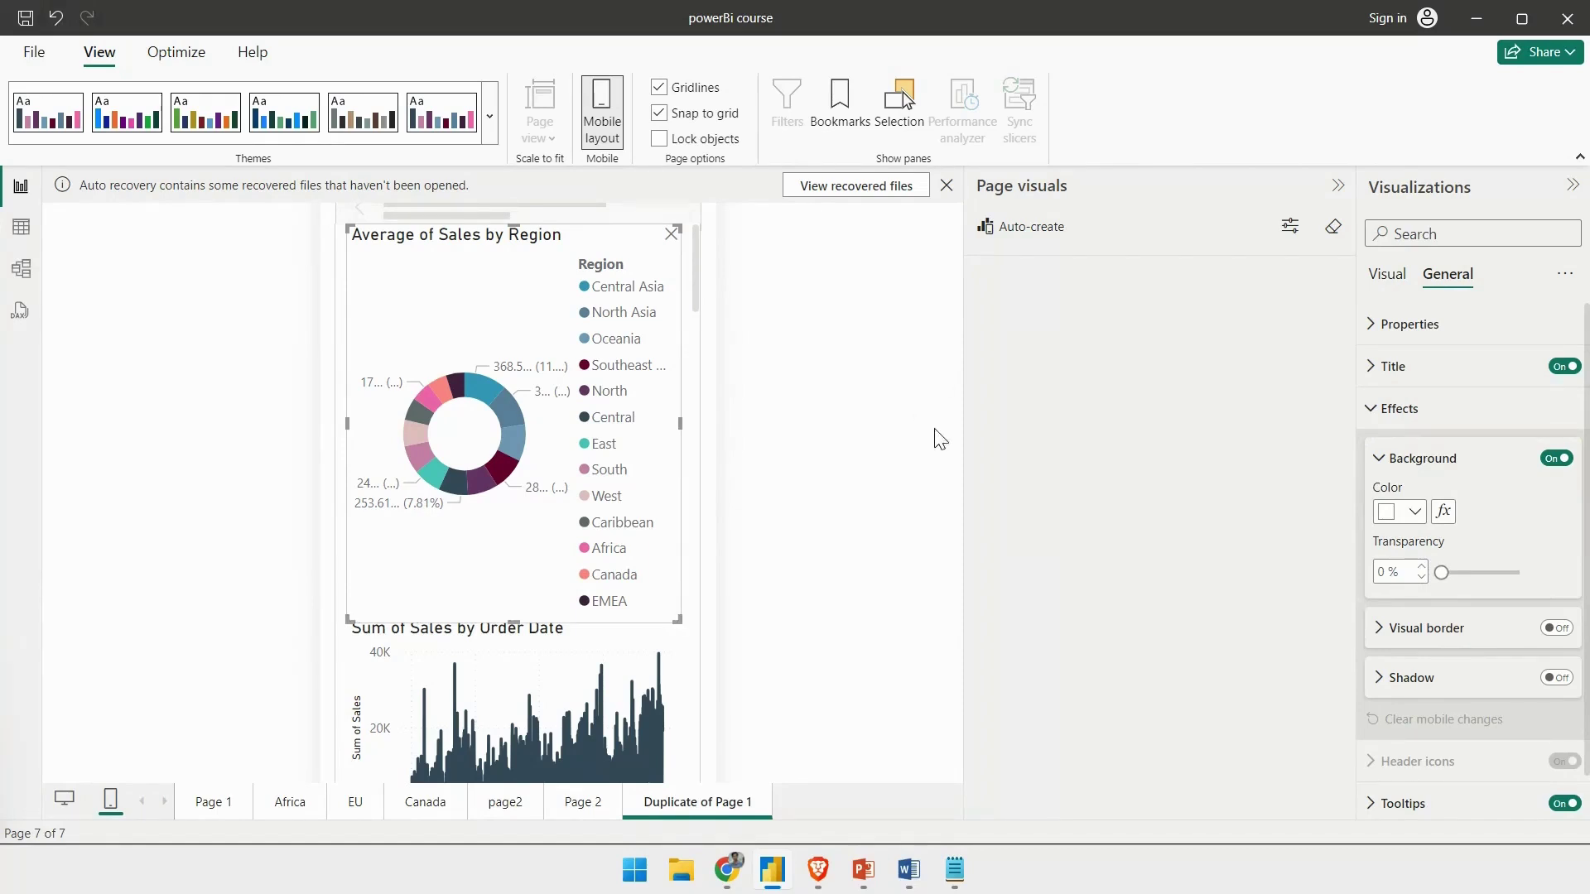
pyautogui.click(1416, 513)
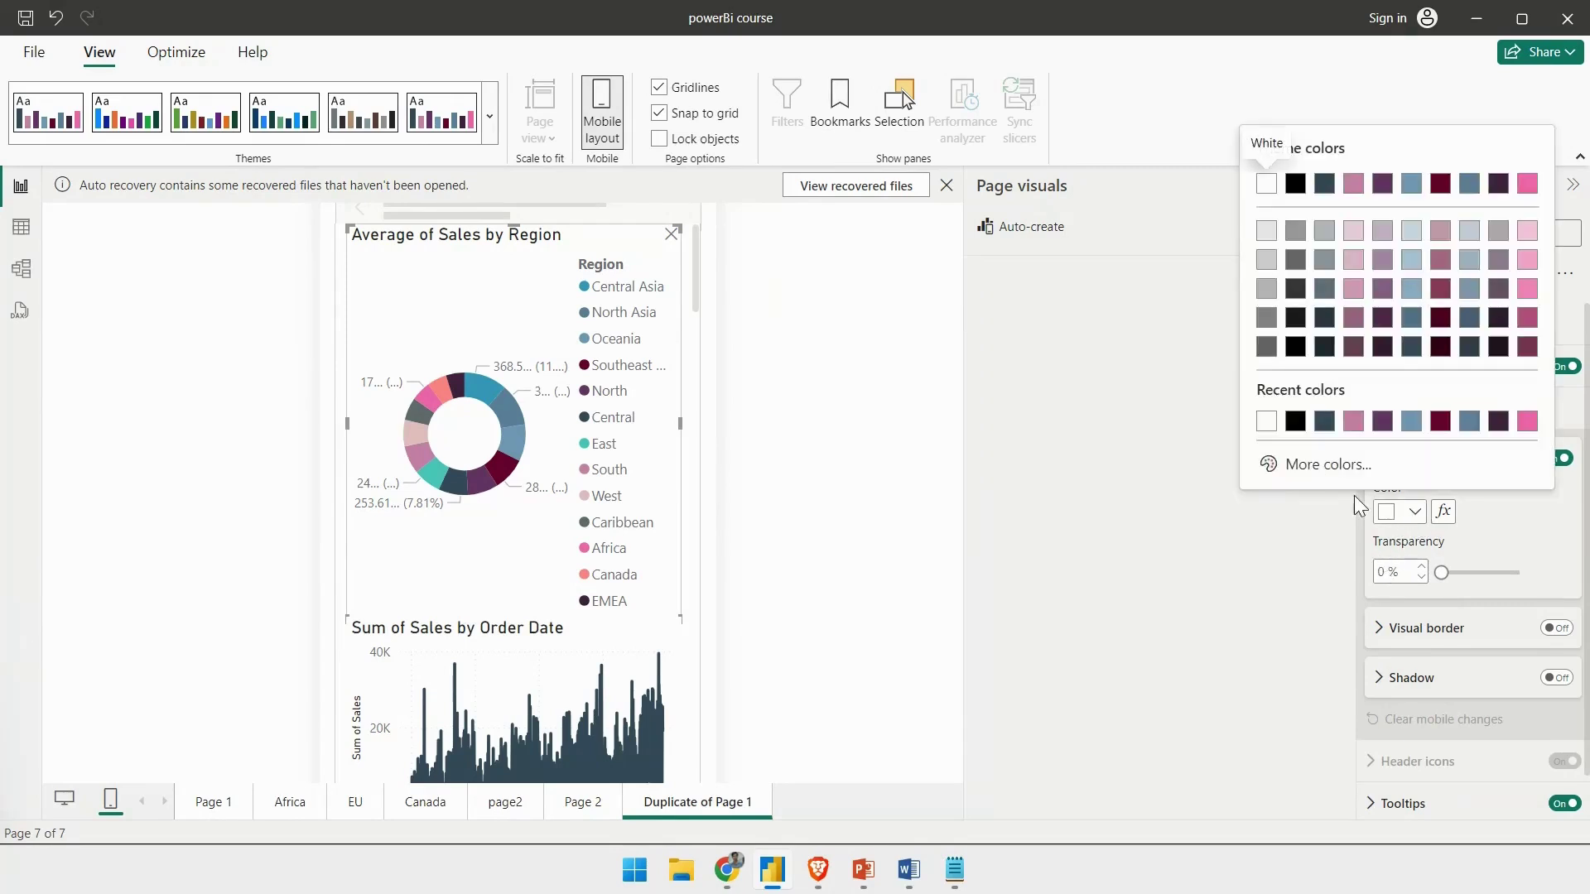
pyautogui.click(1295, 421)
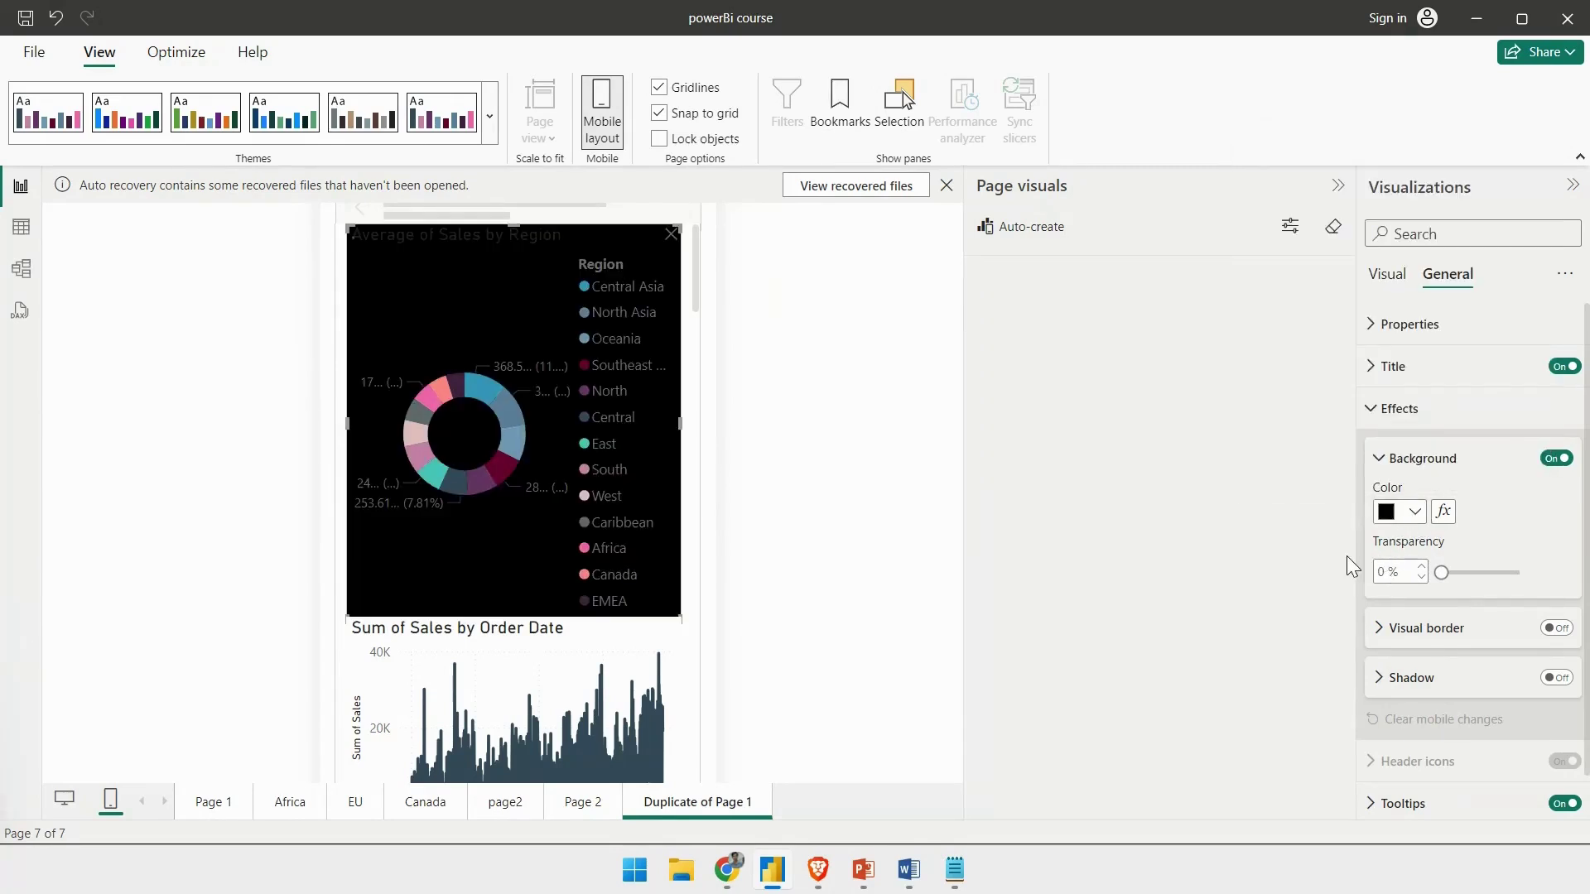
pyautogui.click(1416, 512)
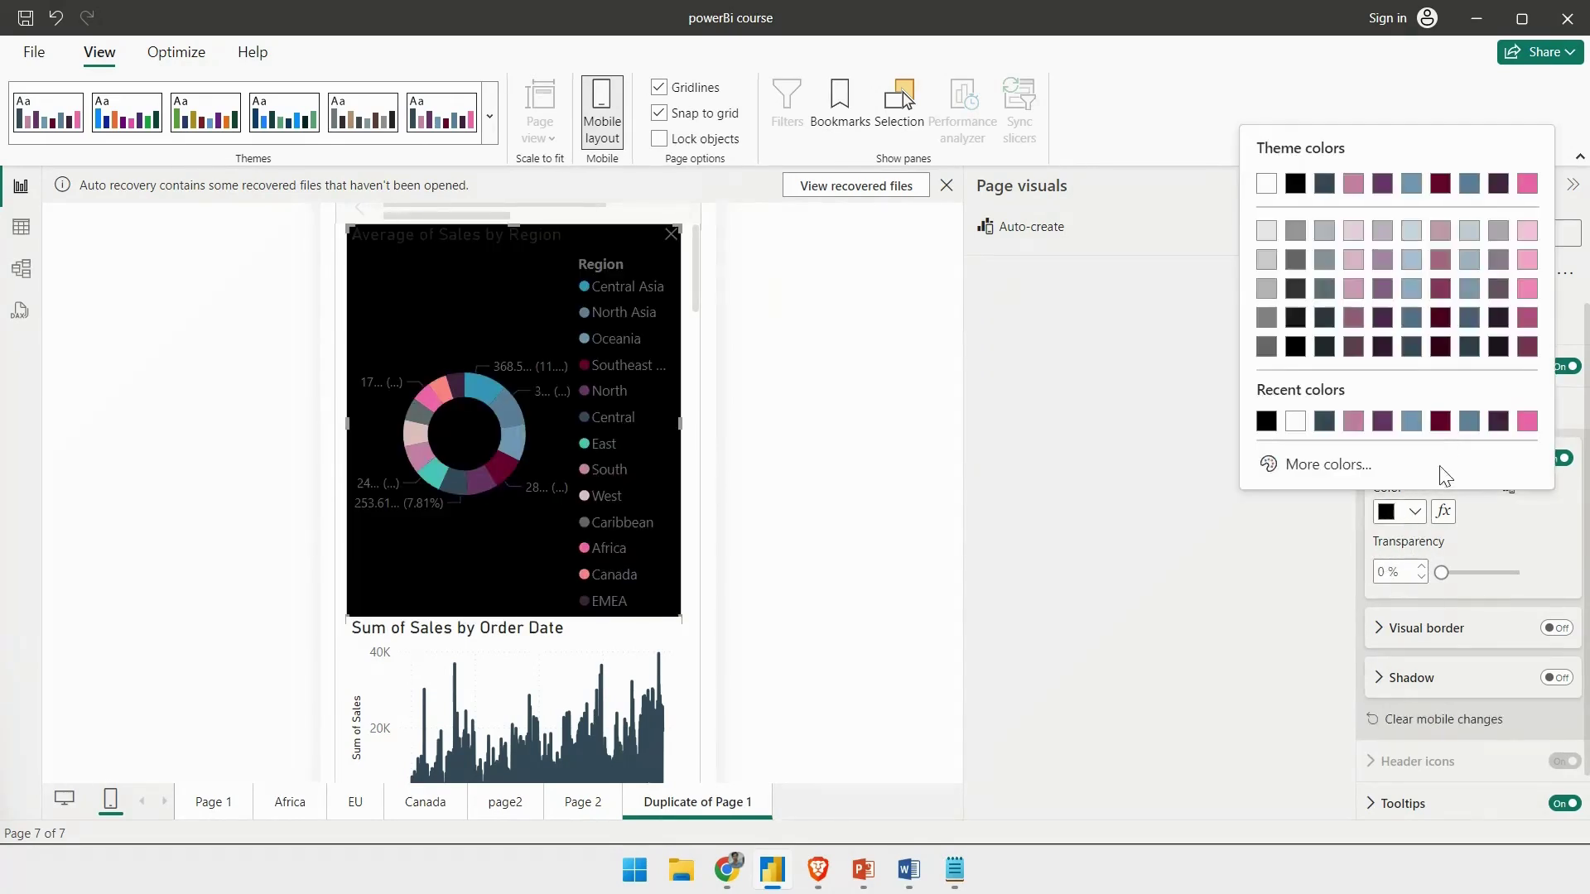
pyautogui.click(1440, 421)
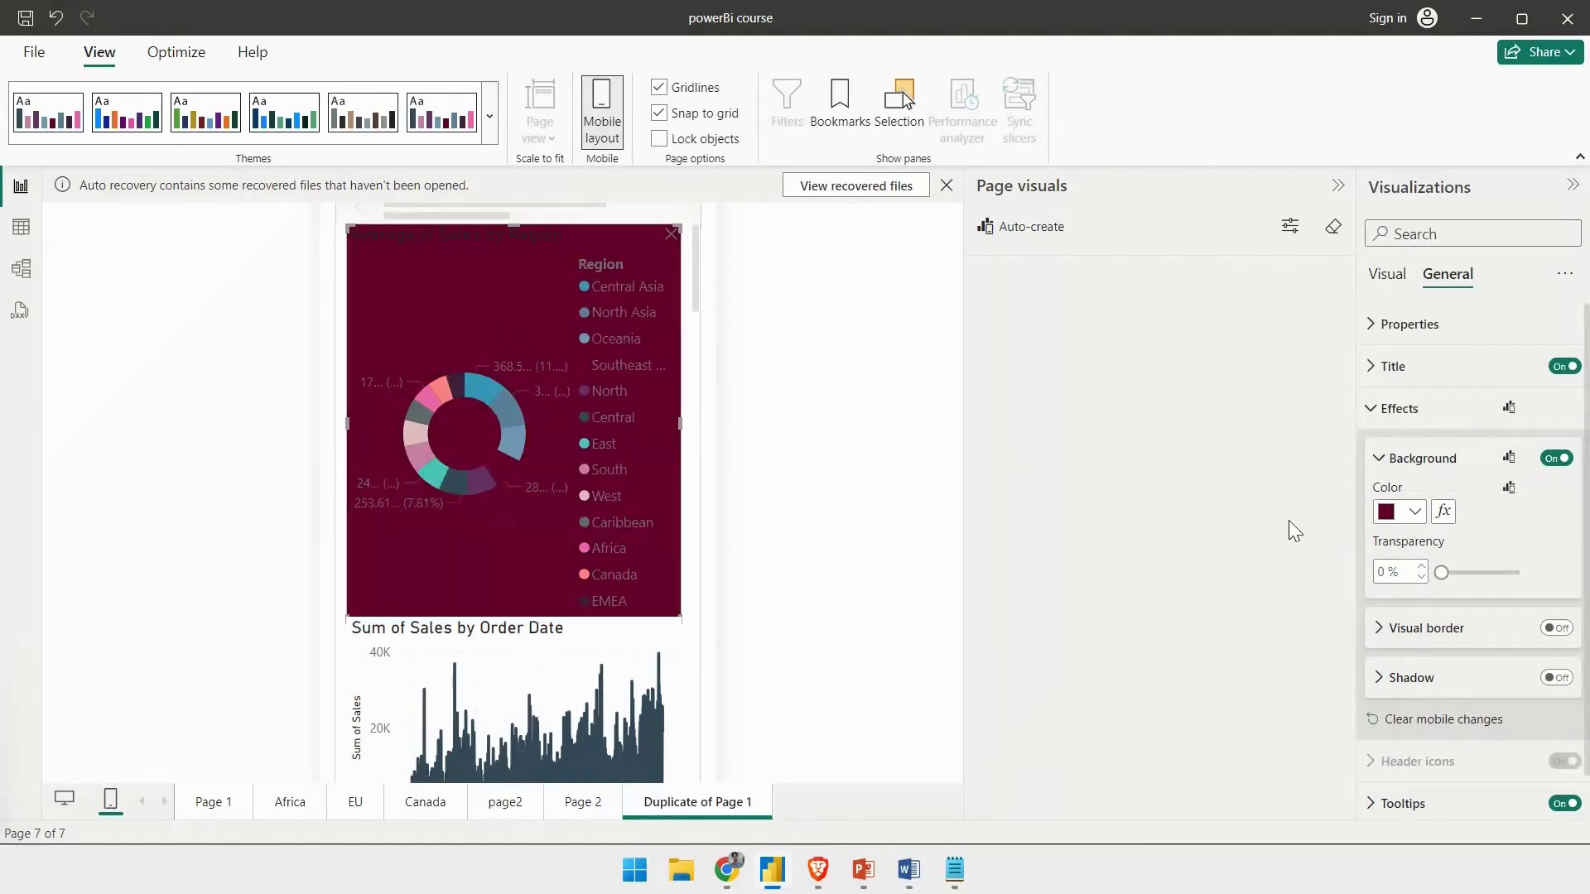
pyautogui.click(1399, 513)
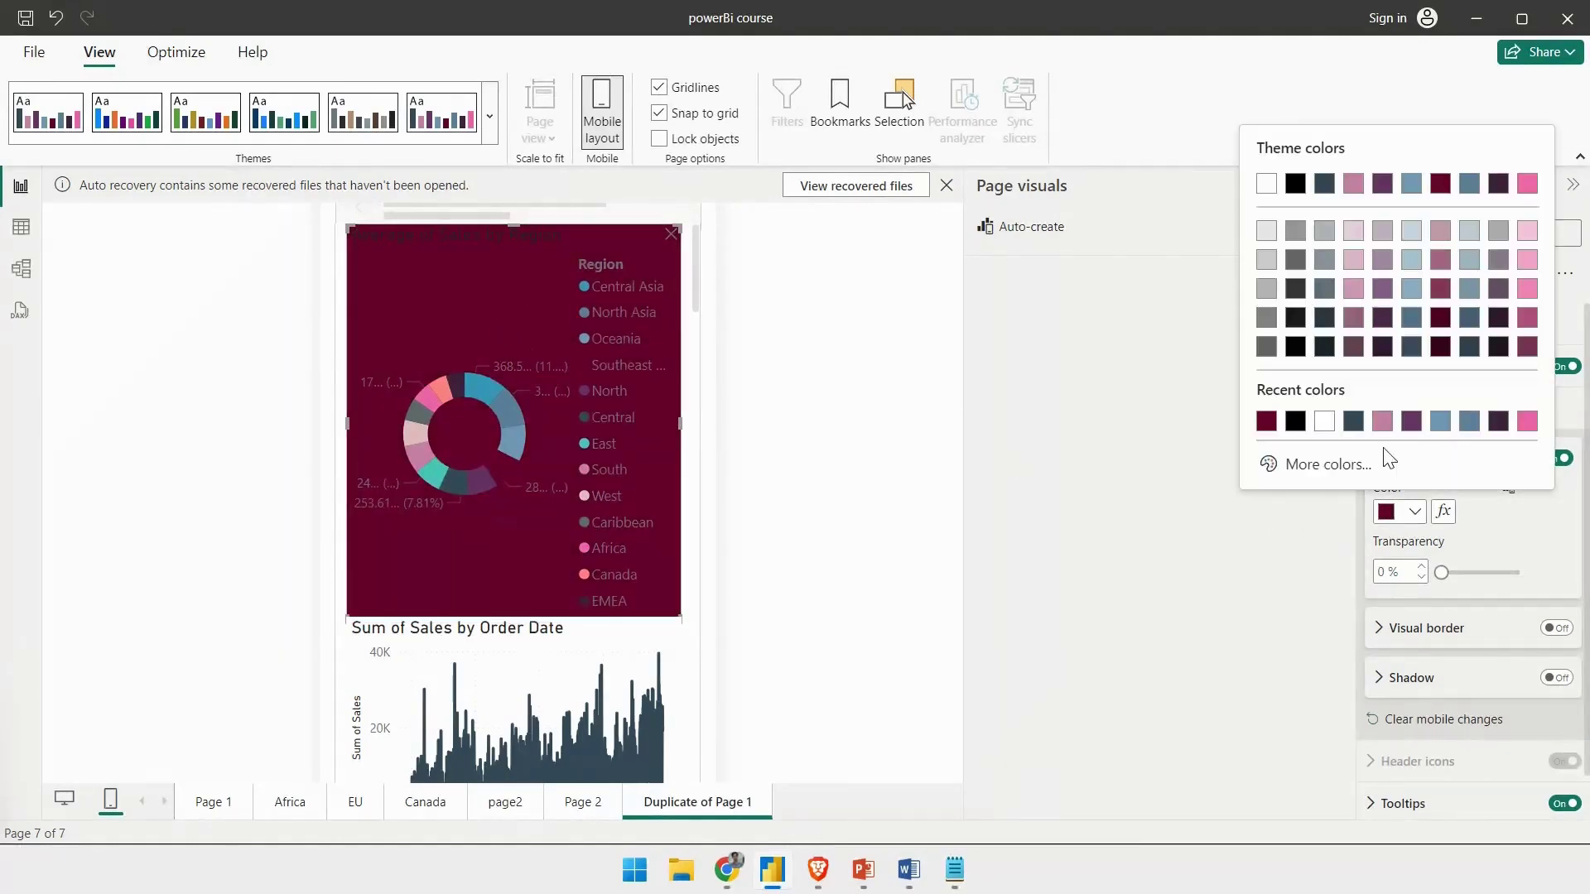
pyautogui.click(1323, 422)
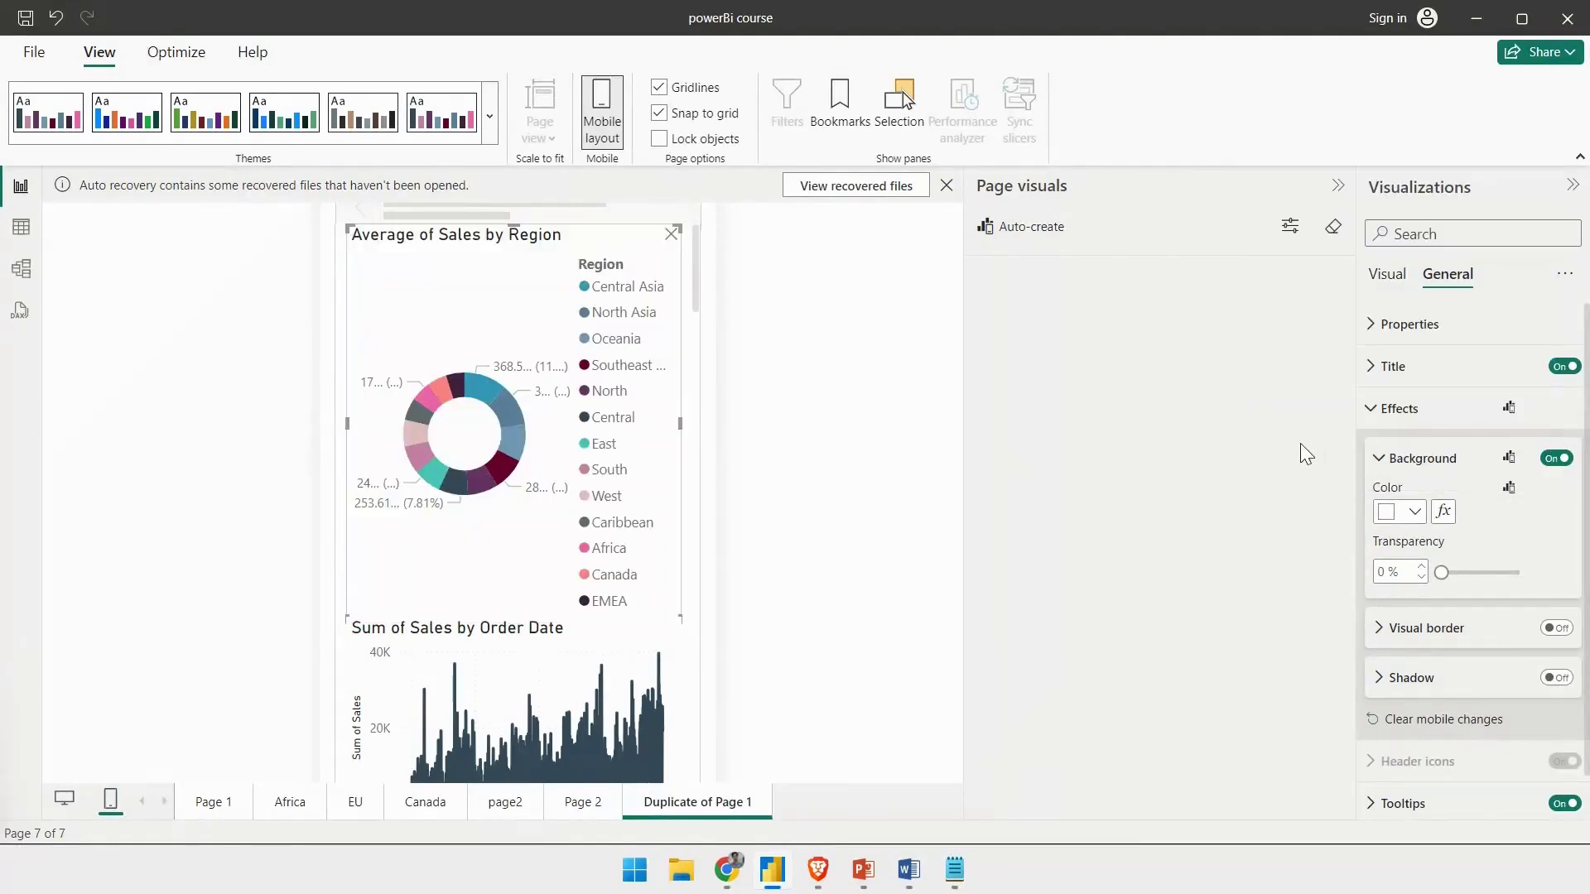
pyautogui.click(885, 324)
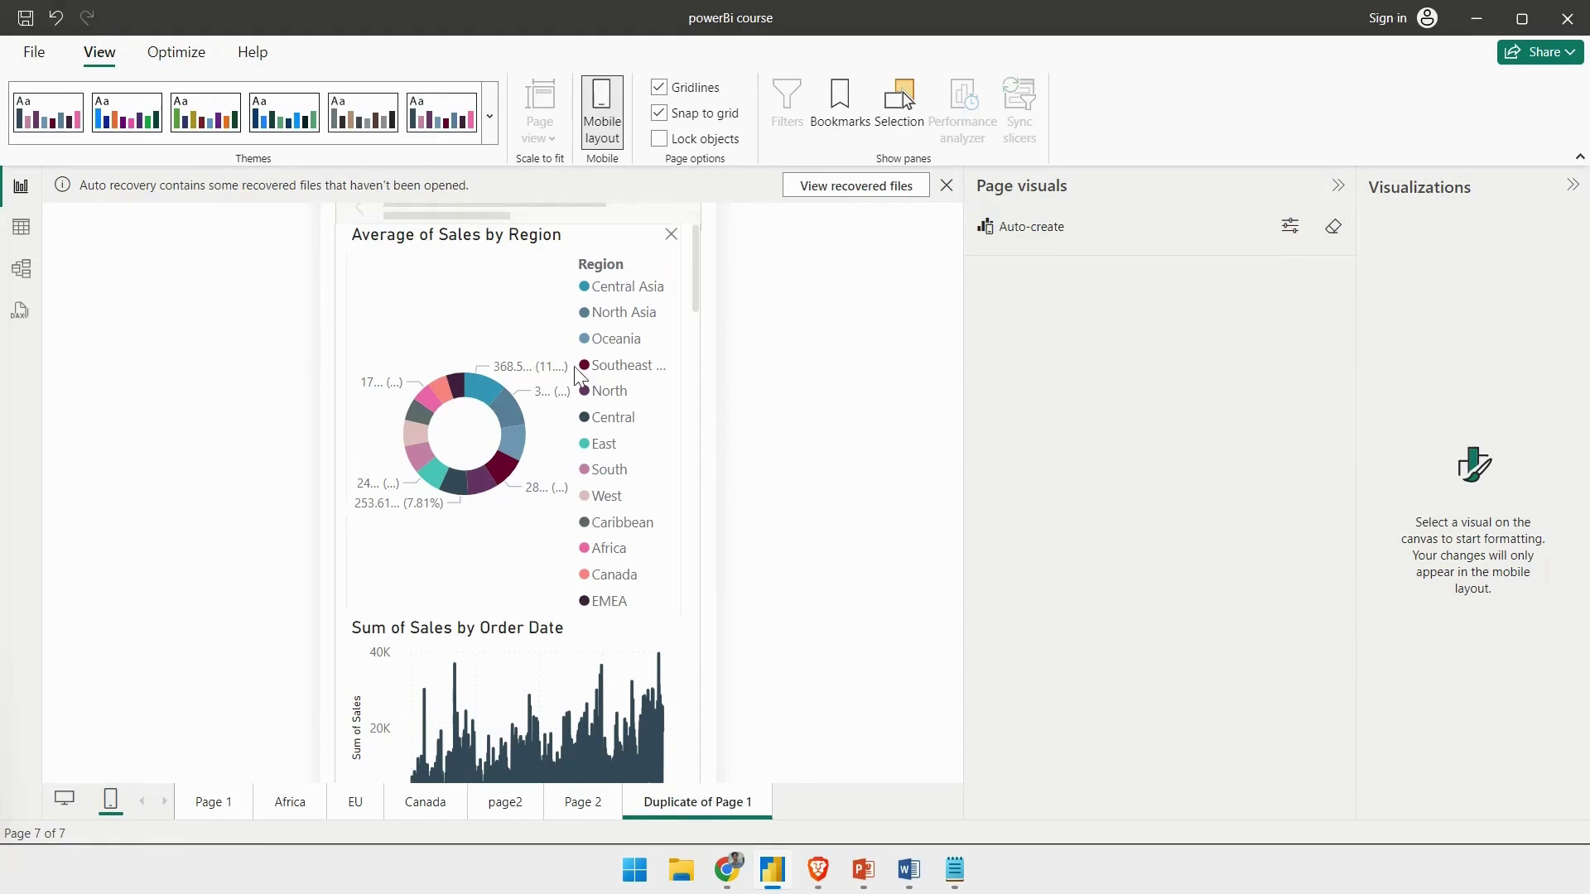
# - Place the Sum of Sales and Sum of Profit by Category chart directly below the treemap at full canvas width and increase its height
pyautogui.scroll(-10, 577, 377)
pyautogui.scroll(5, 505, 374)
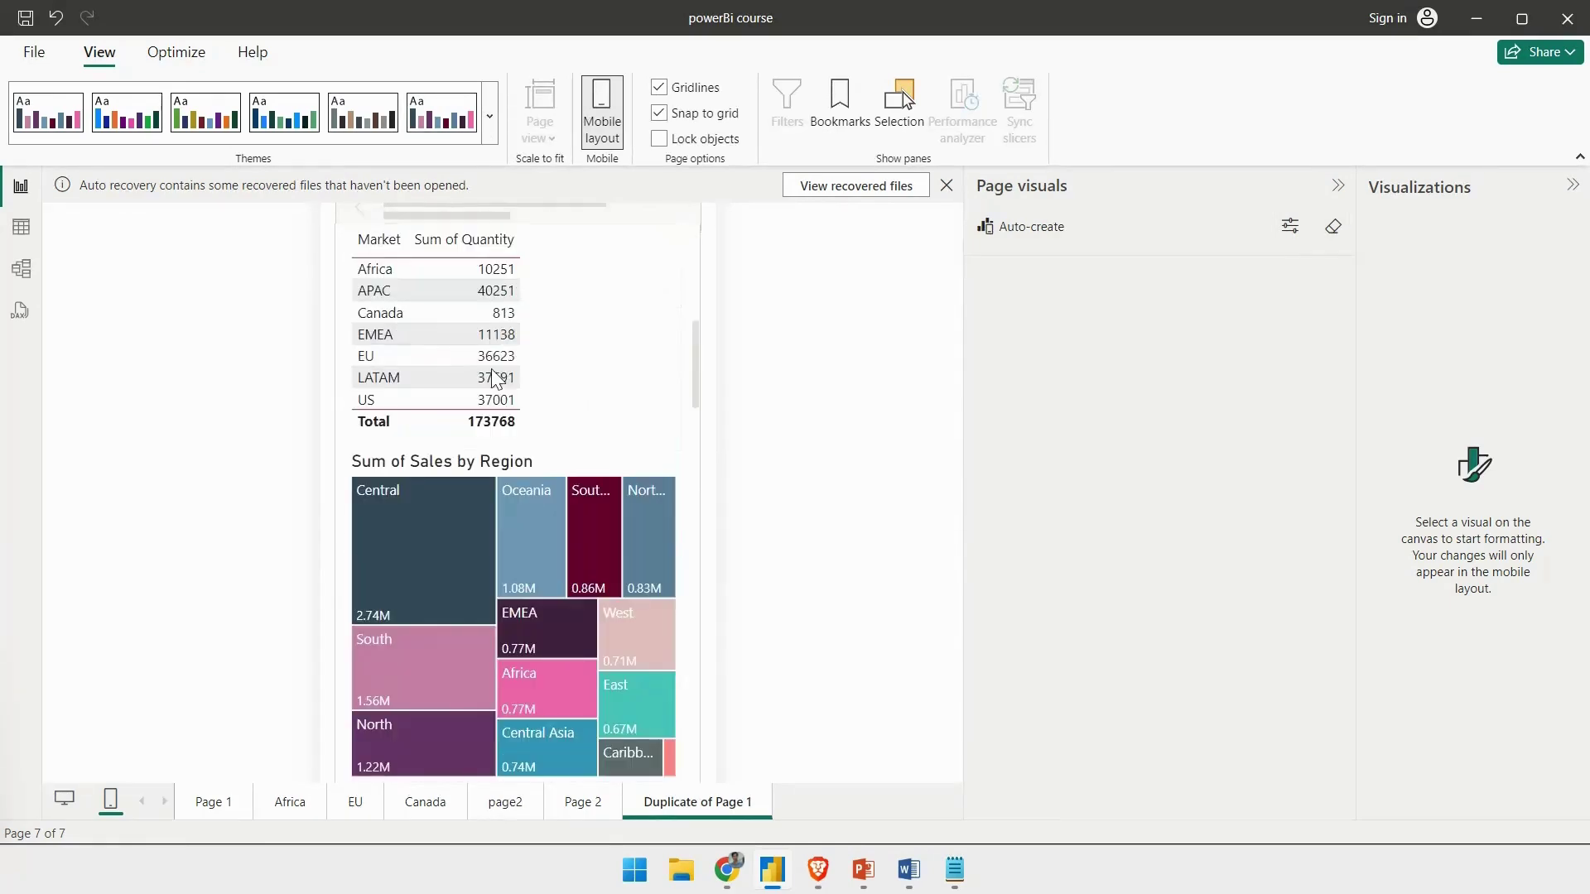
pyautogui.scroll(-5, 530, 377)
pyautogui.moveTo(471, 494); pyautogui.dragTo(473, 249)
pyautogui.scroll(5, 512, 639)
pyautogui.scroll(-3, 522, 580)
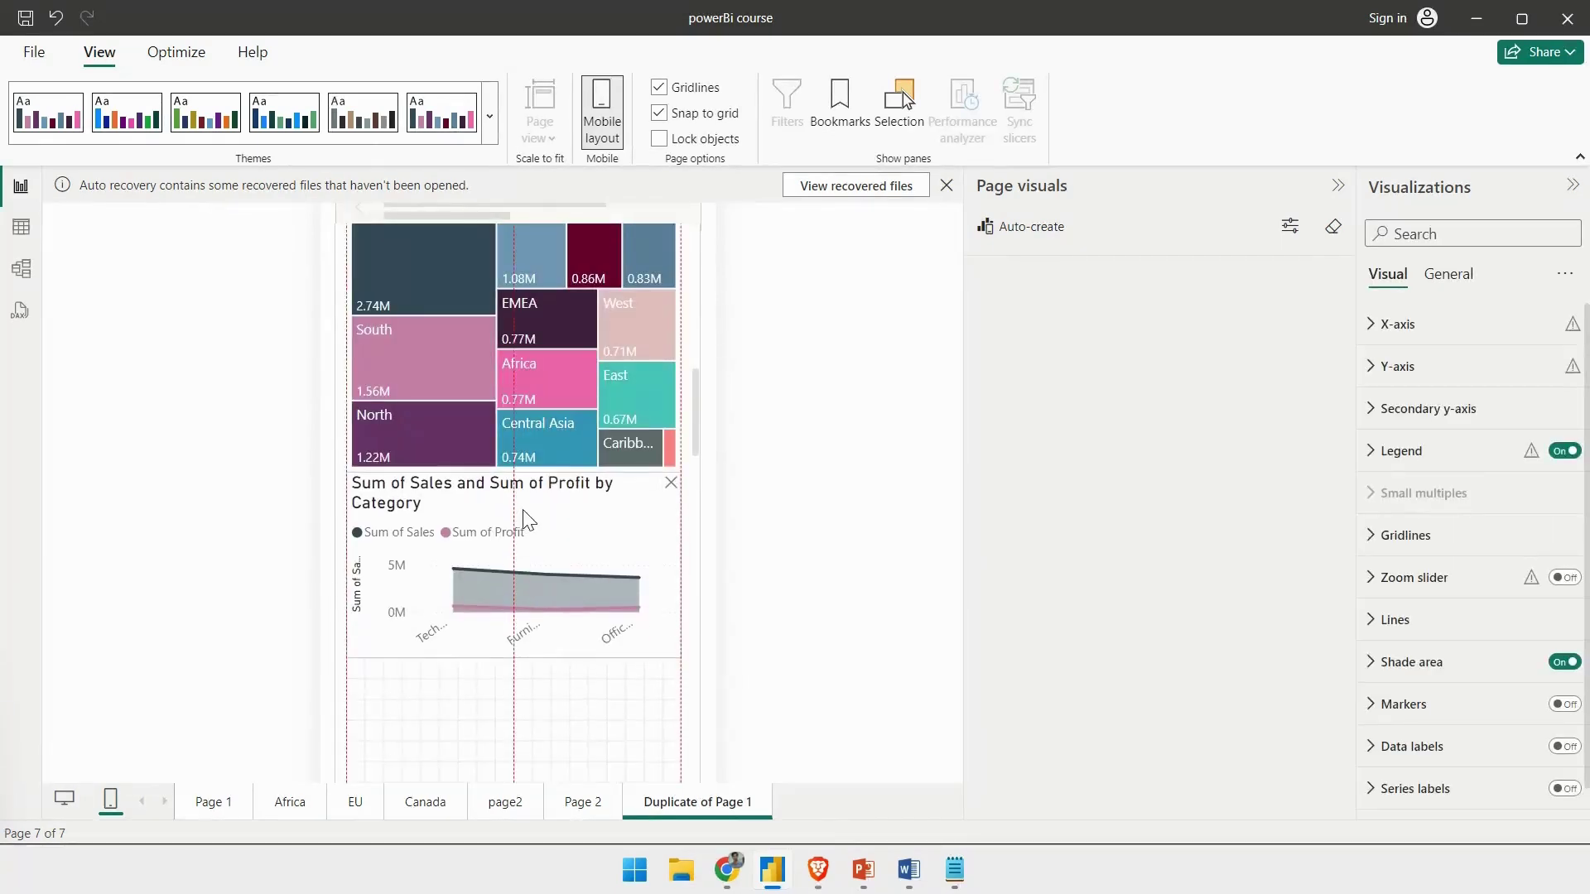
pyautogui.click(810, 501)
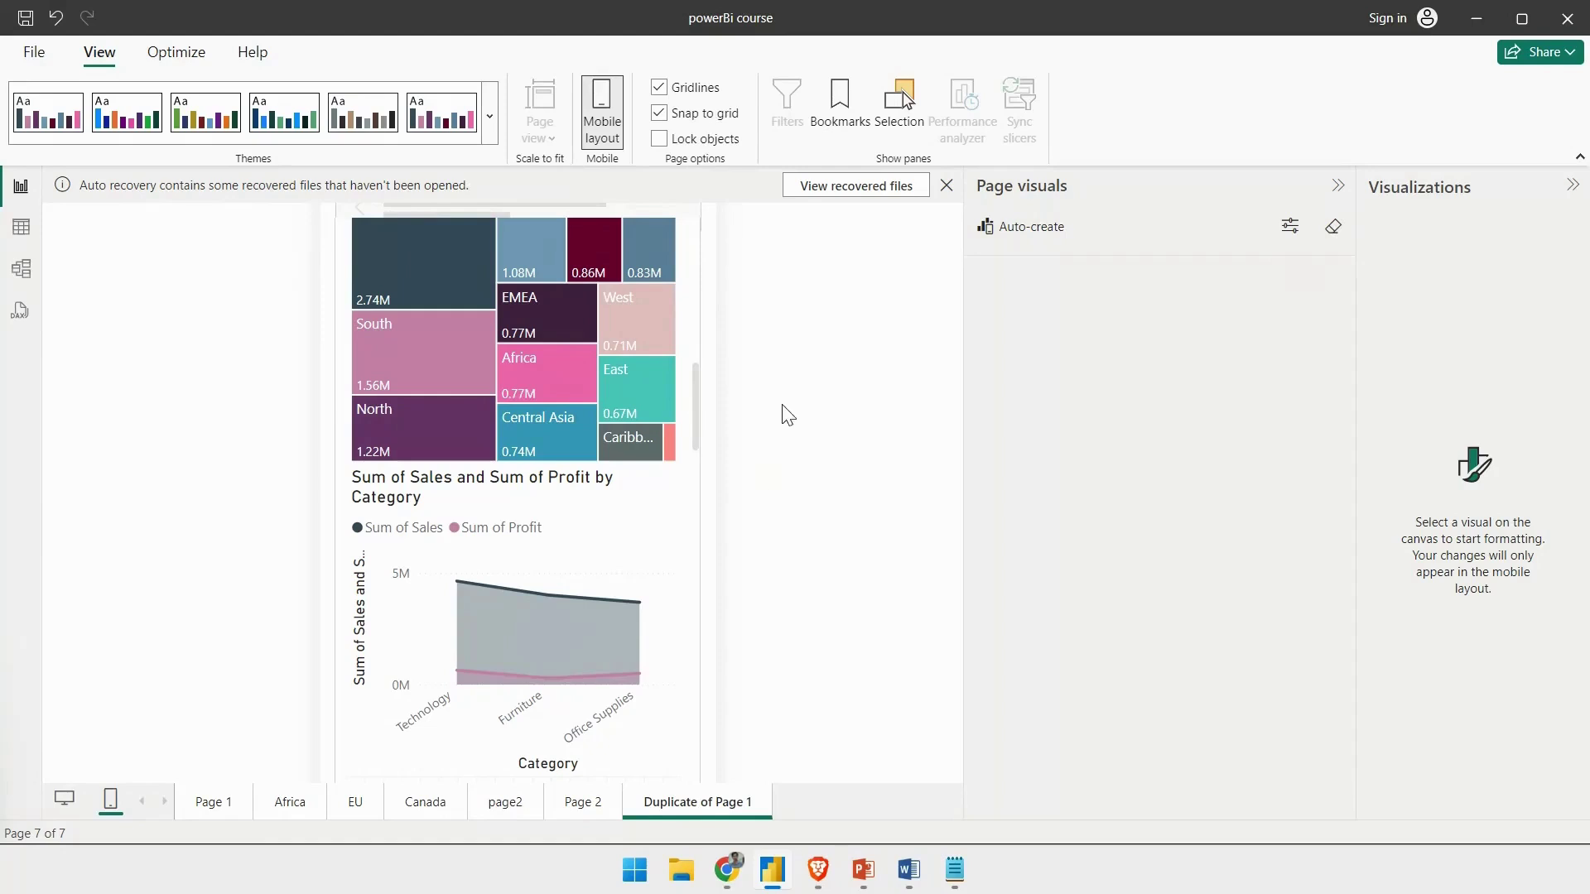
# - Dismiss the auto recovery notice and cancel the dialog asking about the recovered files
pyautogui.click(946, 185)
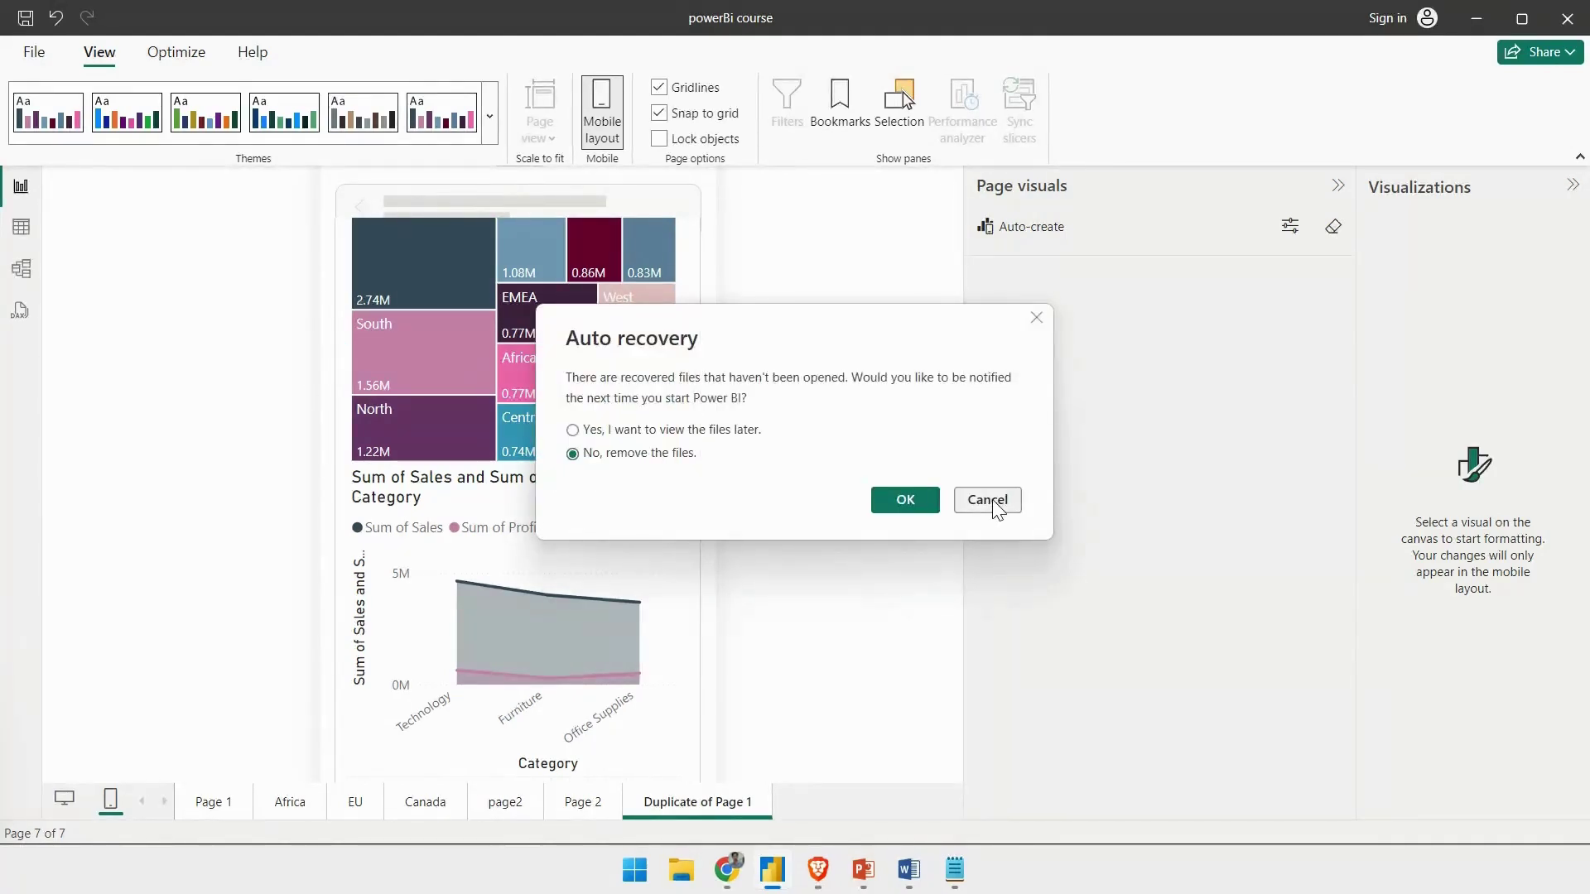
pyautogui.click(987, 500)
pyautogui.scroll(6, 549, 530)
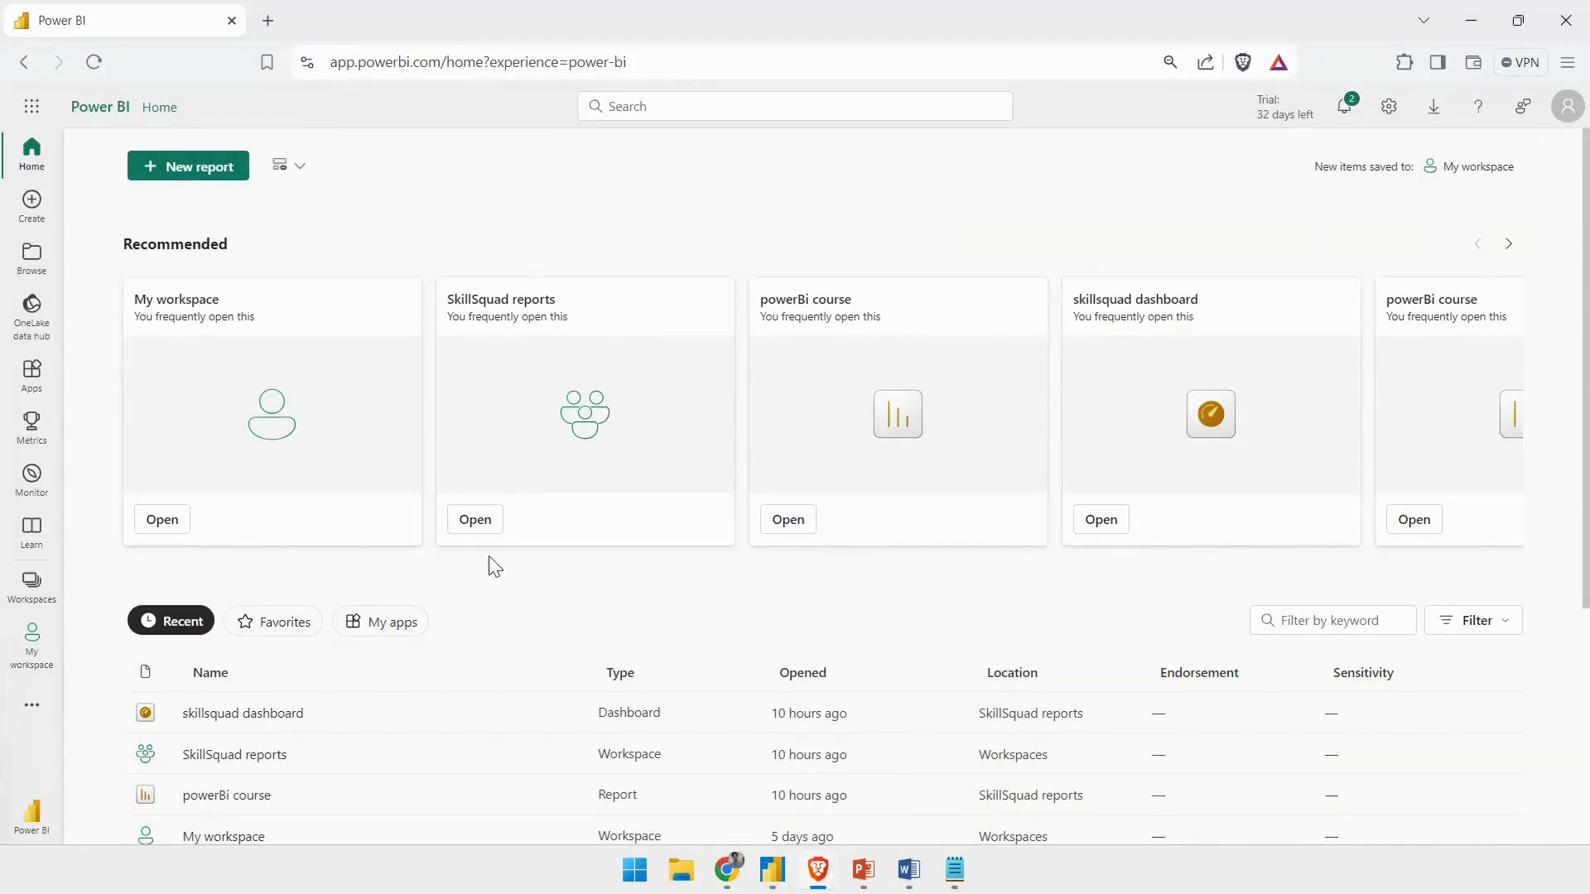
# - Open the skillsquad dashboard in the Power BI service and start editing its mobile layout
pyautogui.scroll(-3, 525, 333)
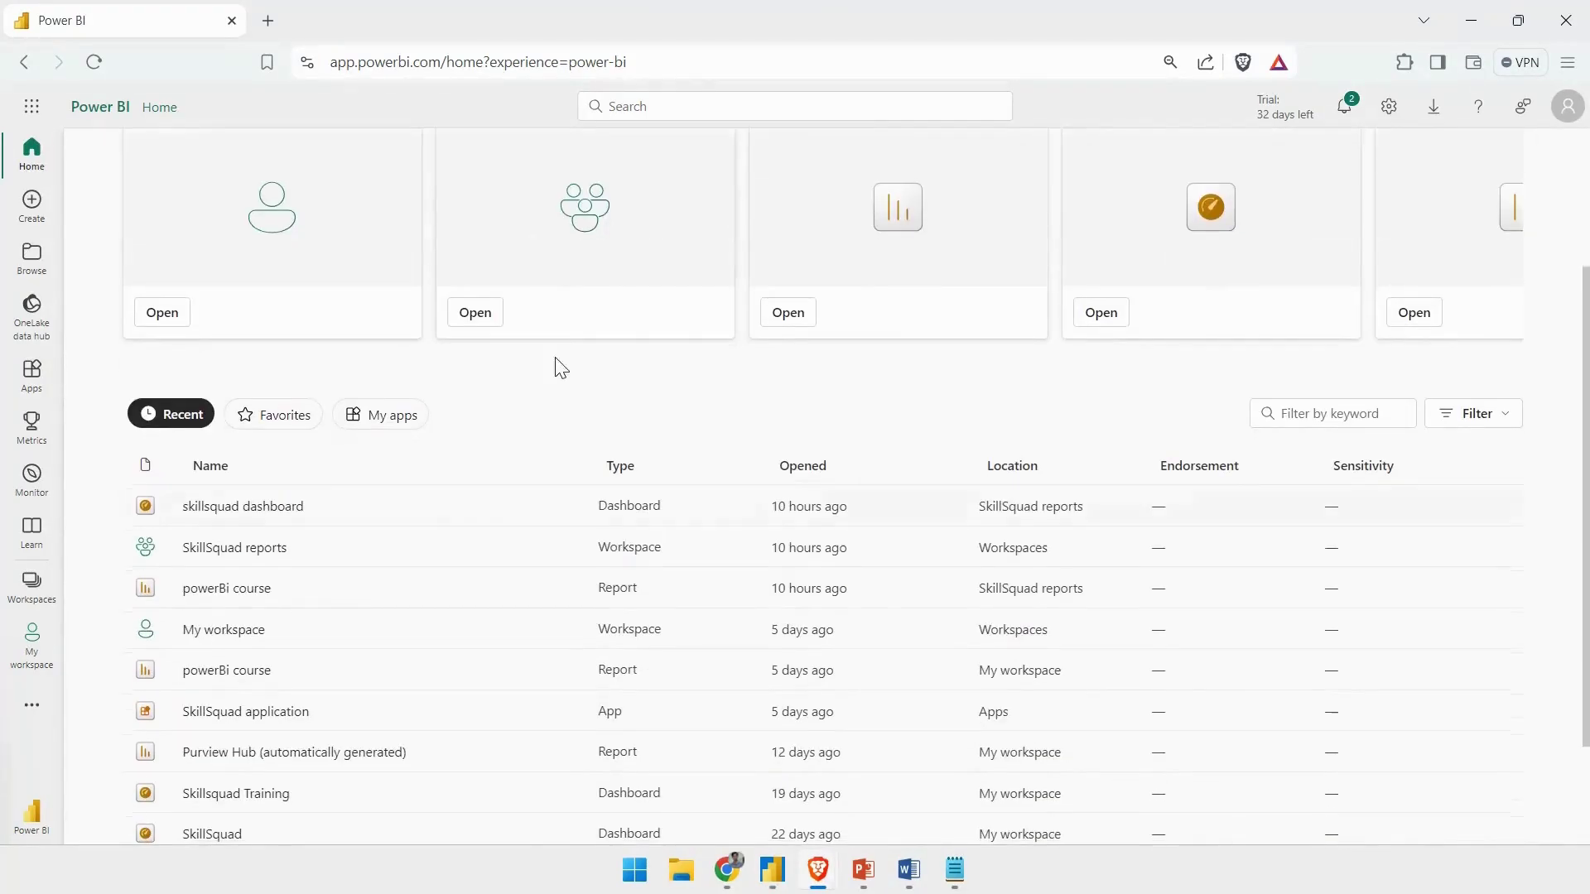
pyautogui.click(240, 515)
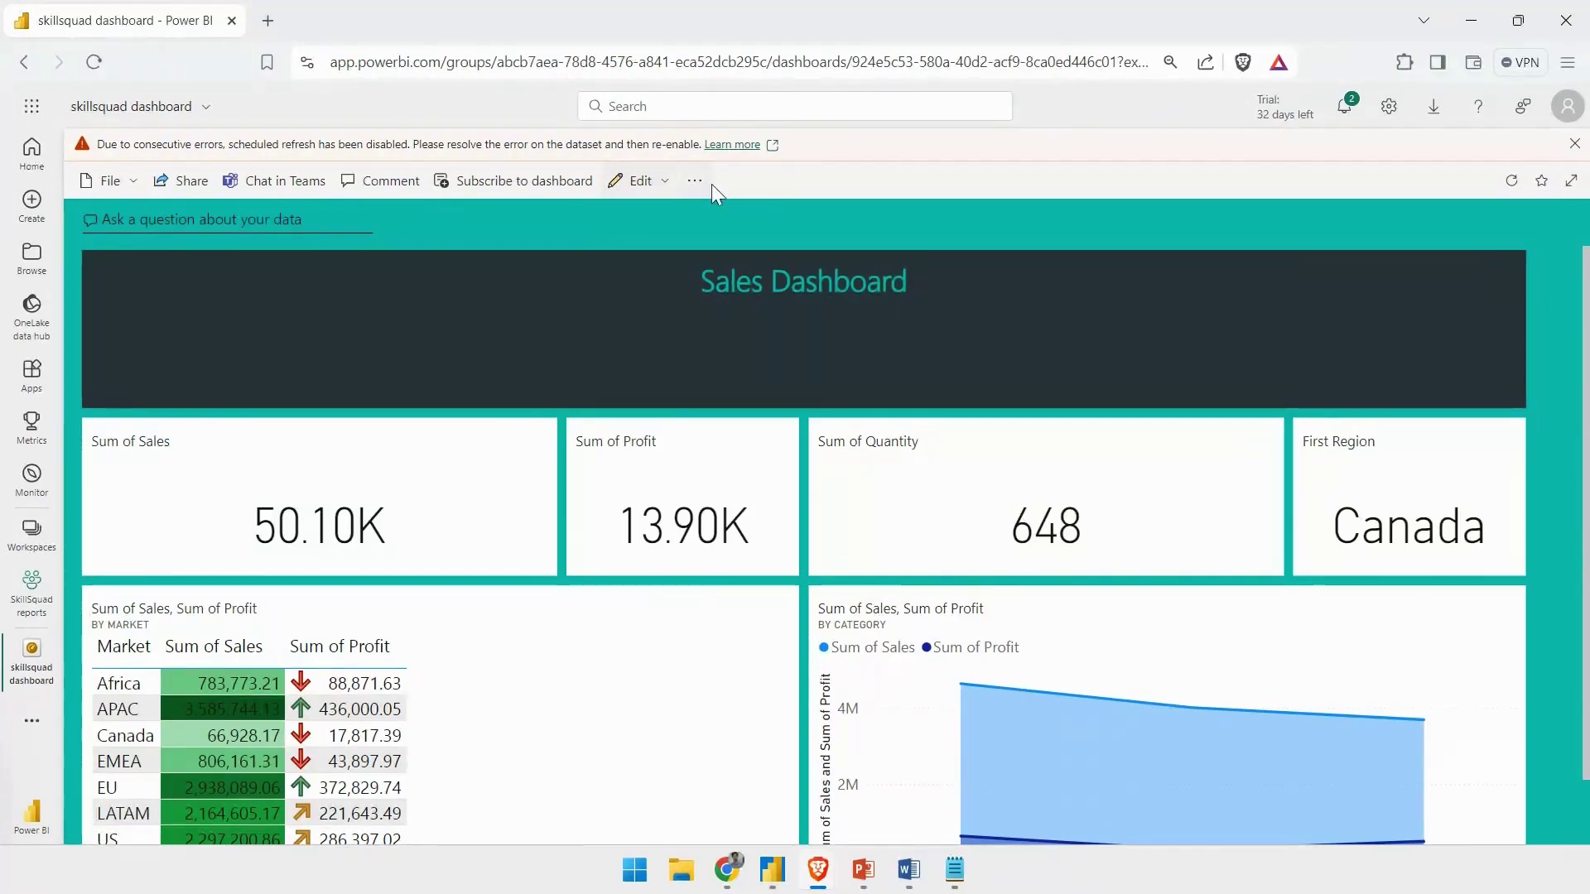
pyautogui.click(665, 184)
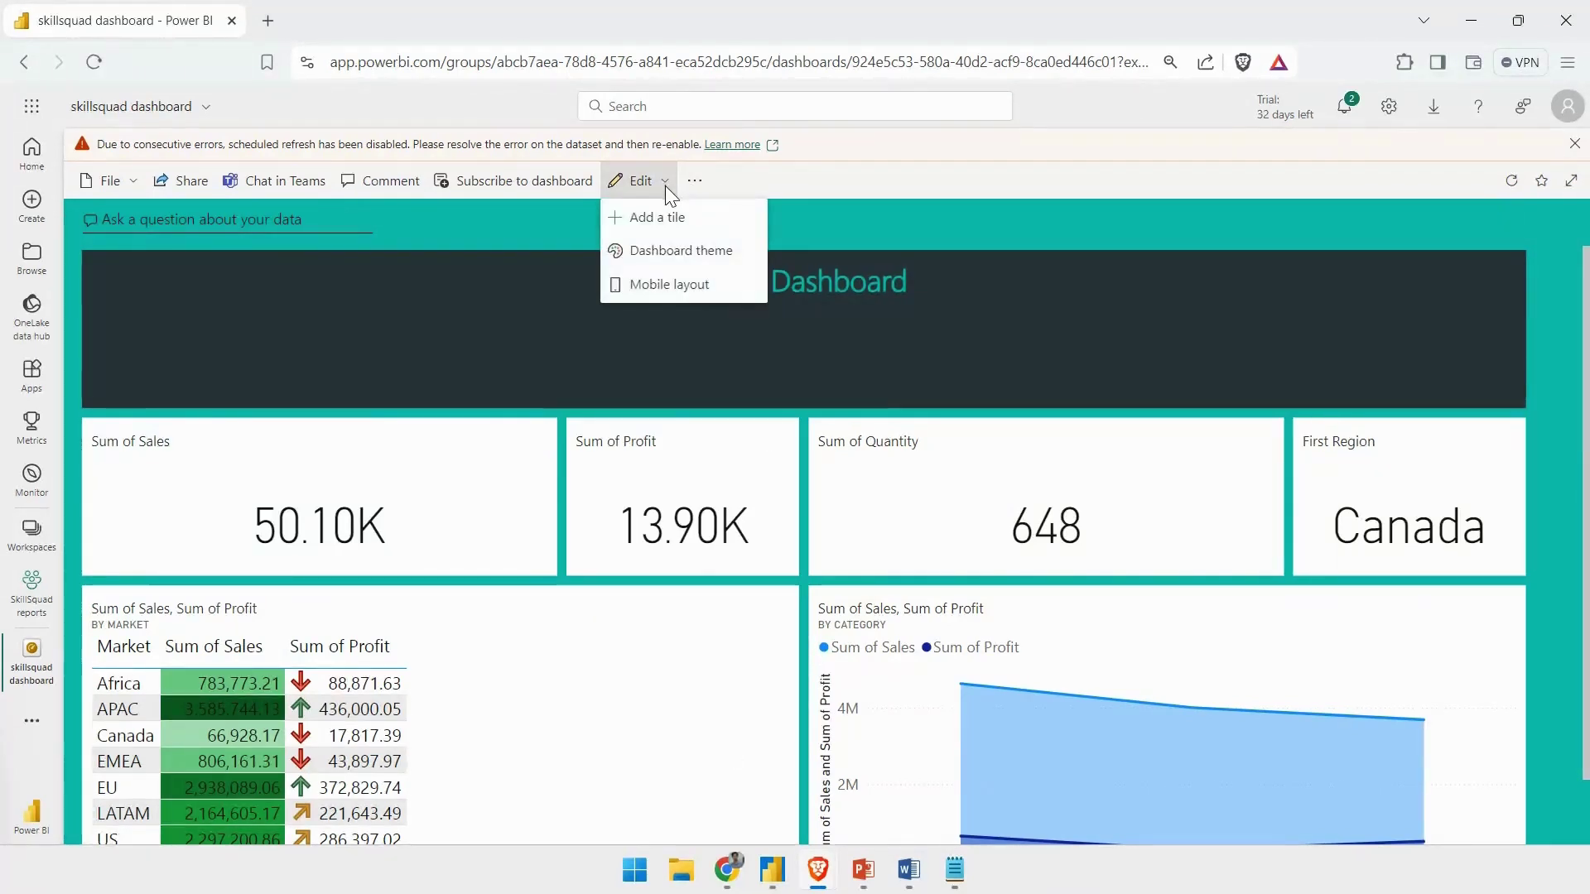
pyautogui.click(677, 285)
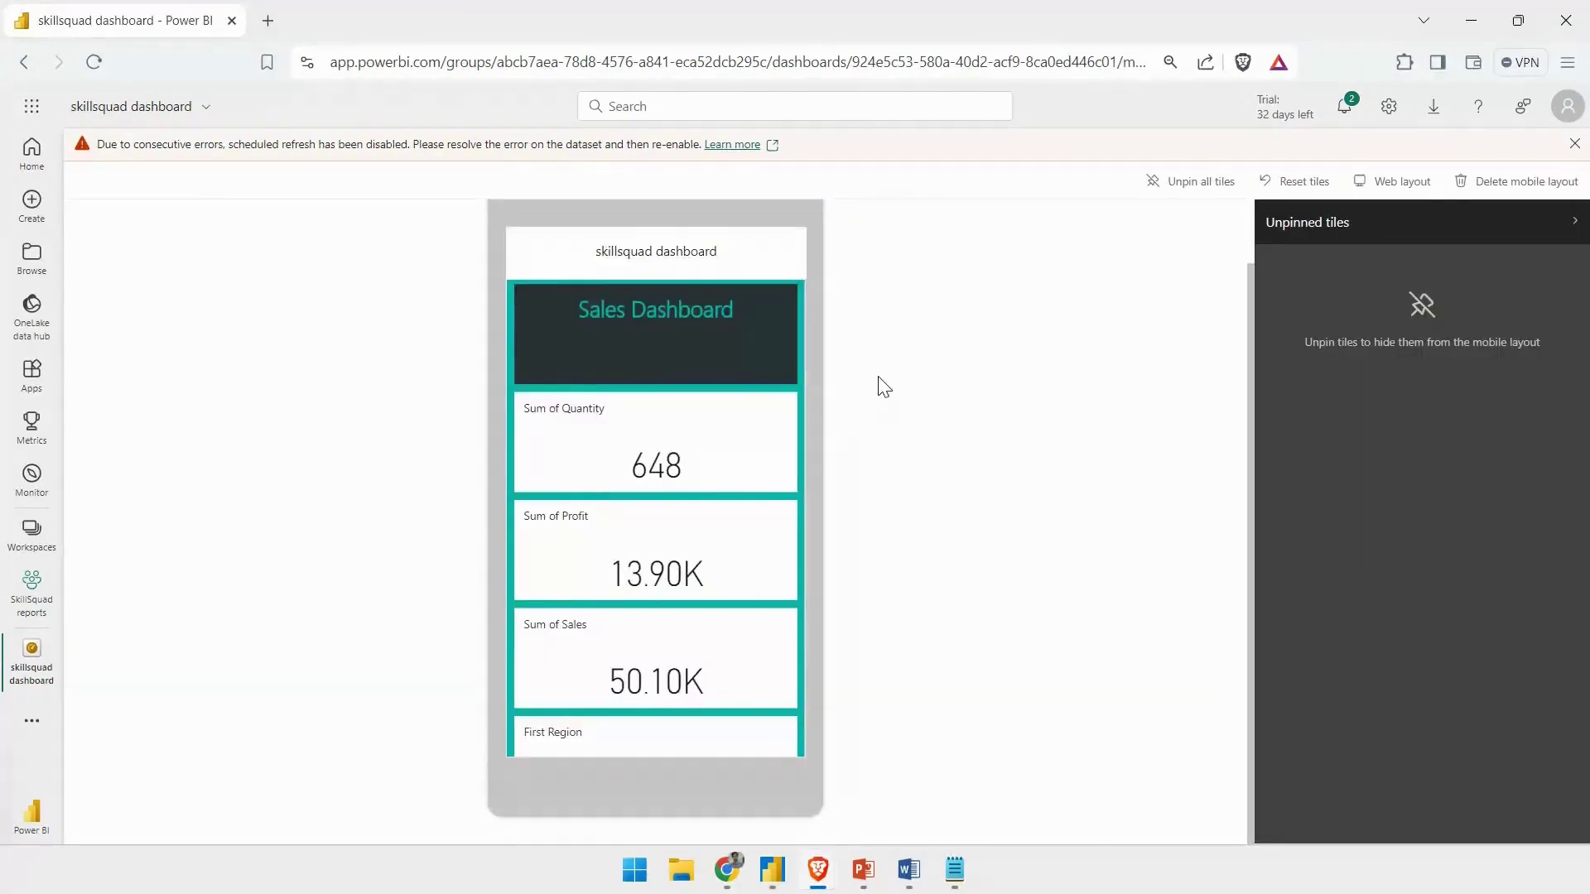
# - Enlarge the Sum of Sales, Sum of Profit by Market tile downward so that all market rows fit
pyautogui.scroll(-5, 617, 401)
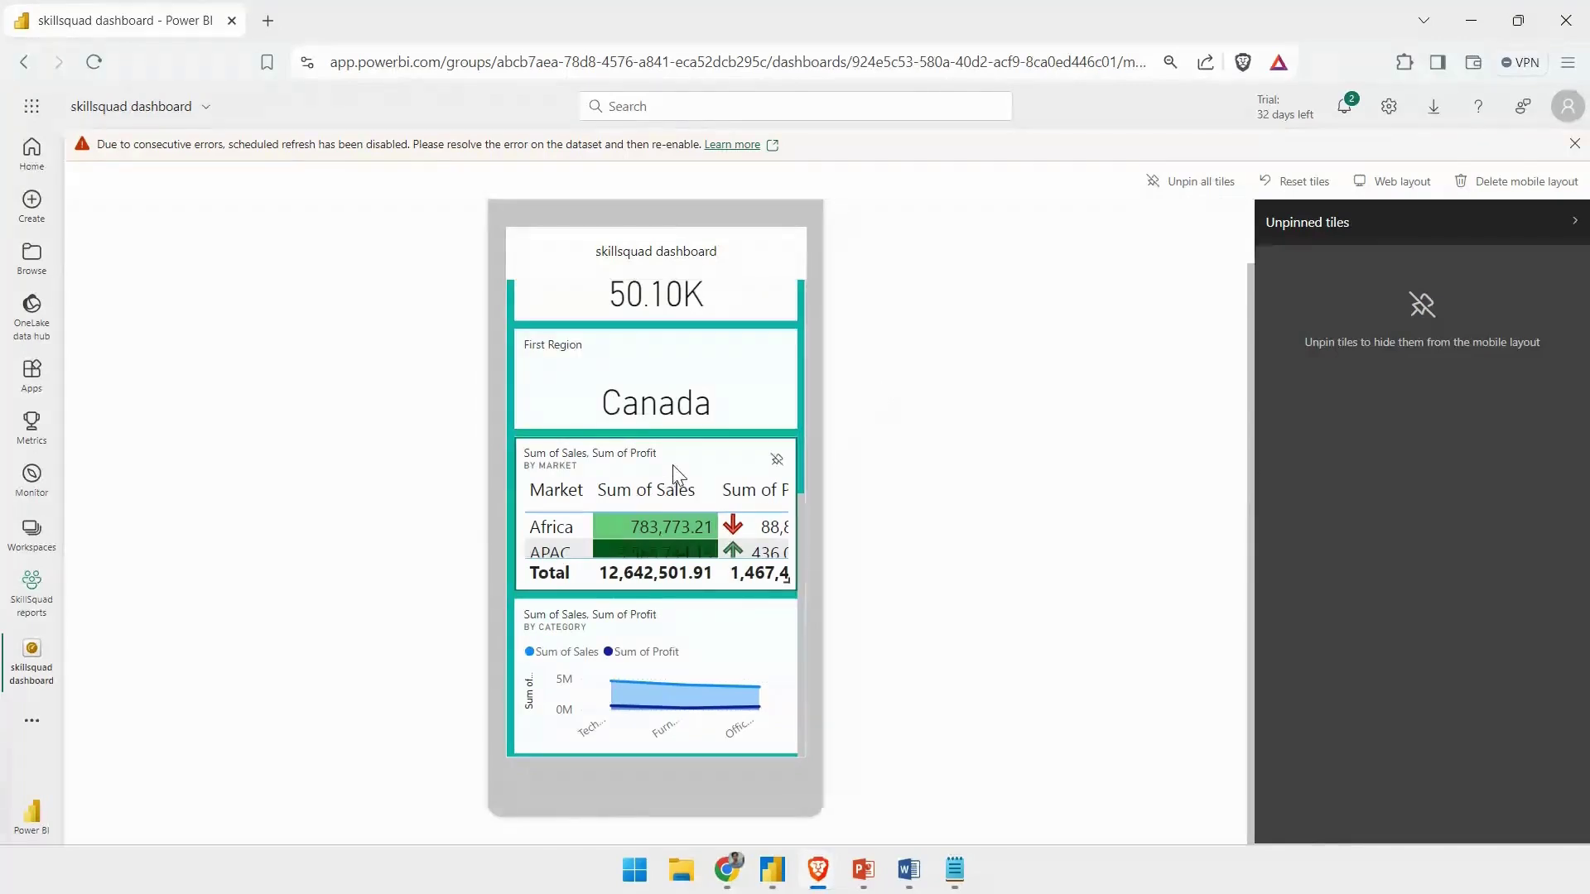
pyautogui.moveTo(776, 591); pyautogui.dragTo(762, 756)
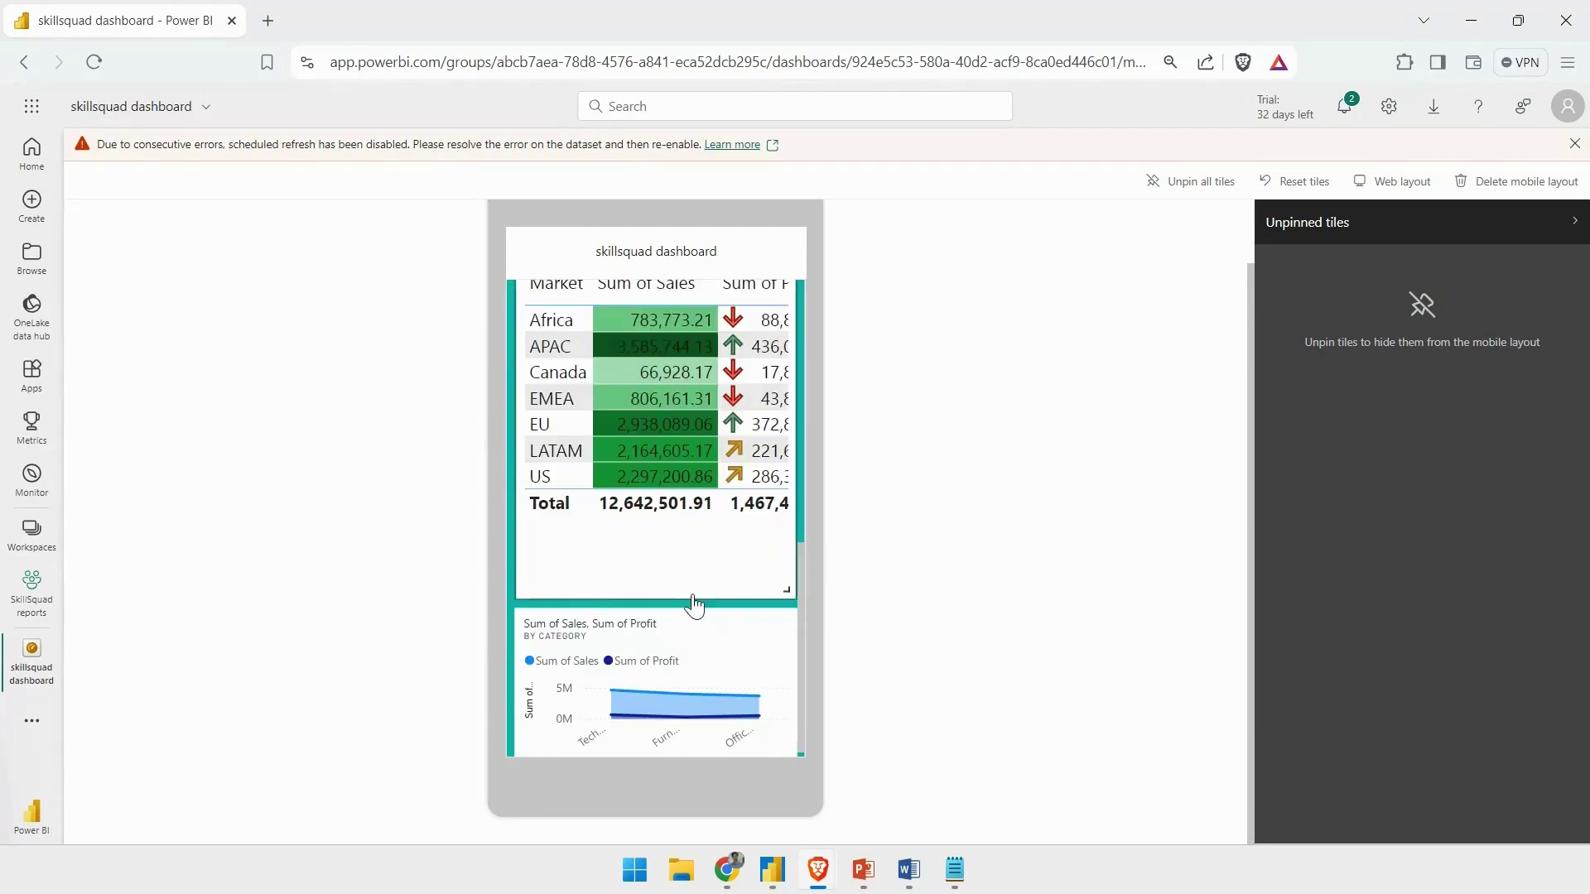
pyautogui.moveTo(694, 605); pyautogui.dragTo(691, 593)
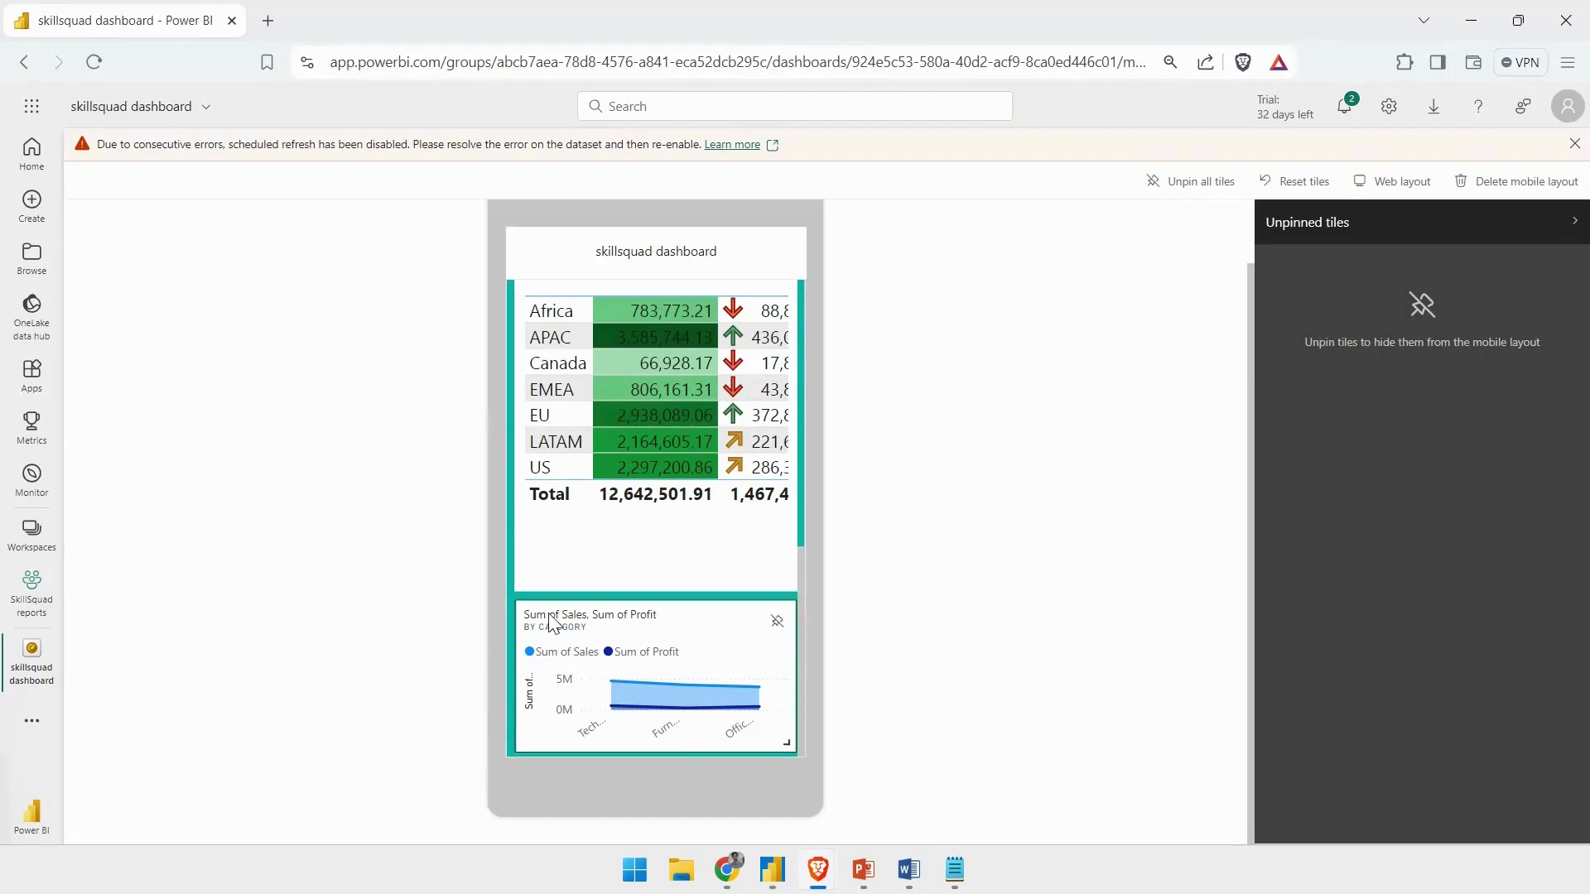
# - Move the Sum of Profit tile above the Sum of Quantity tile in the dashboard's mobile layout
pyautogui.scroll(-5, 551, 613)
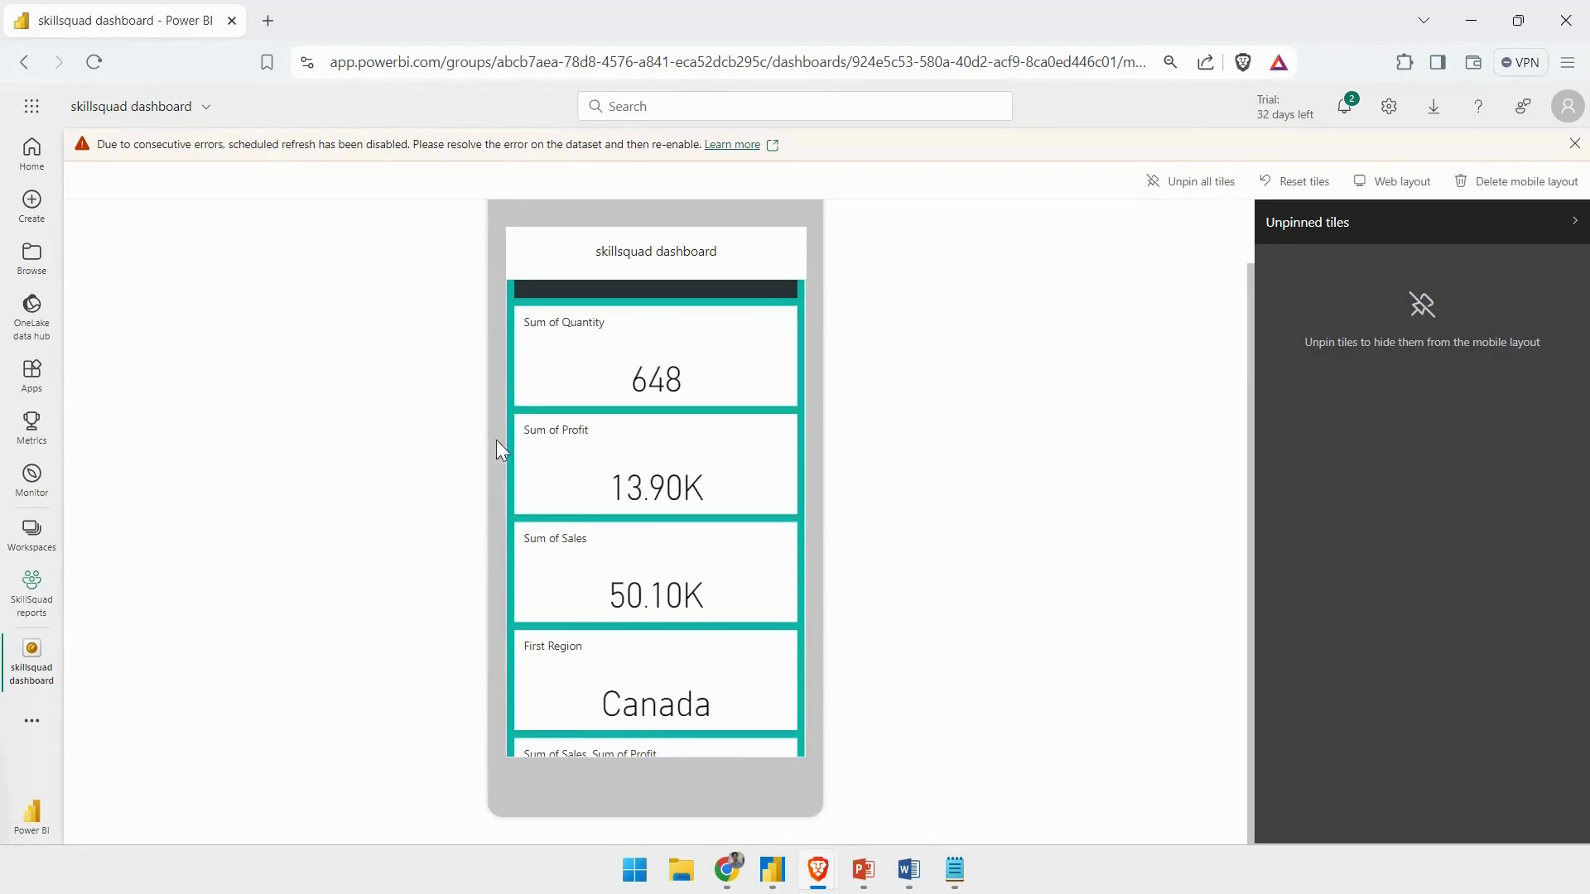
pyautogui.moveTo(578, 470); pyautogui.dragTo(672, 399)
pyautogui.scroll(3, 699, 539)
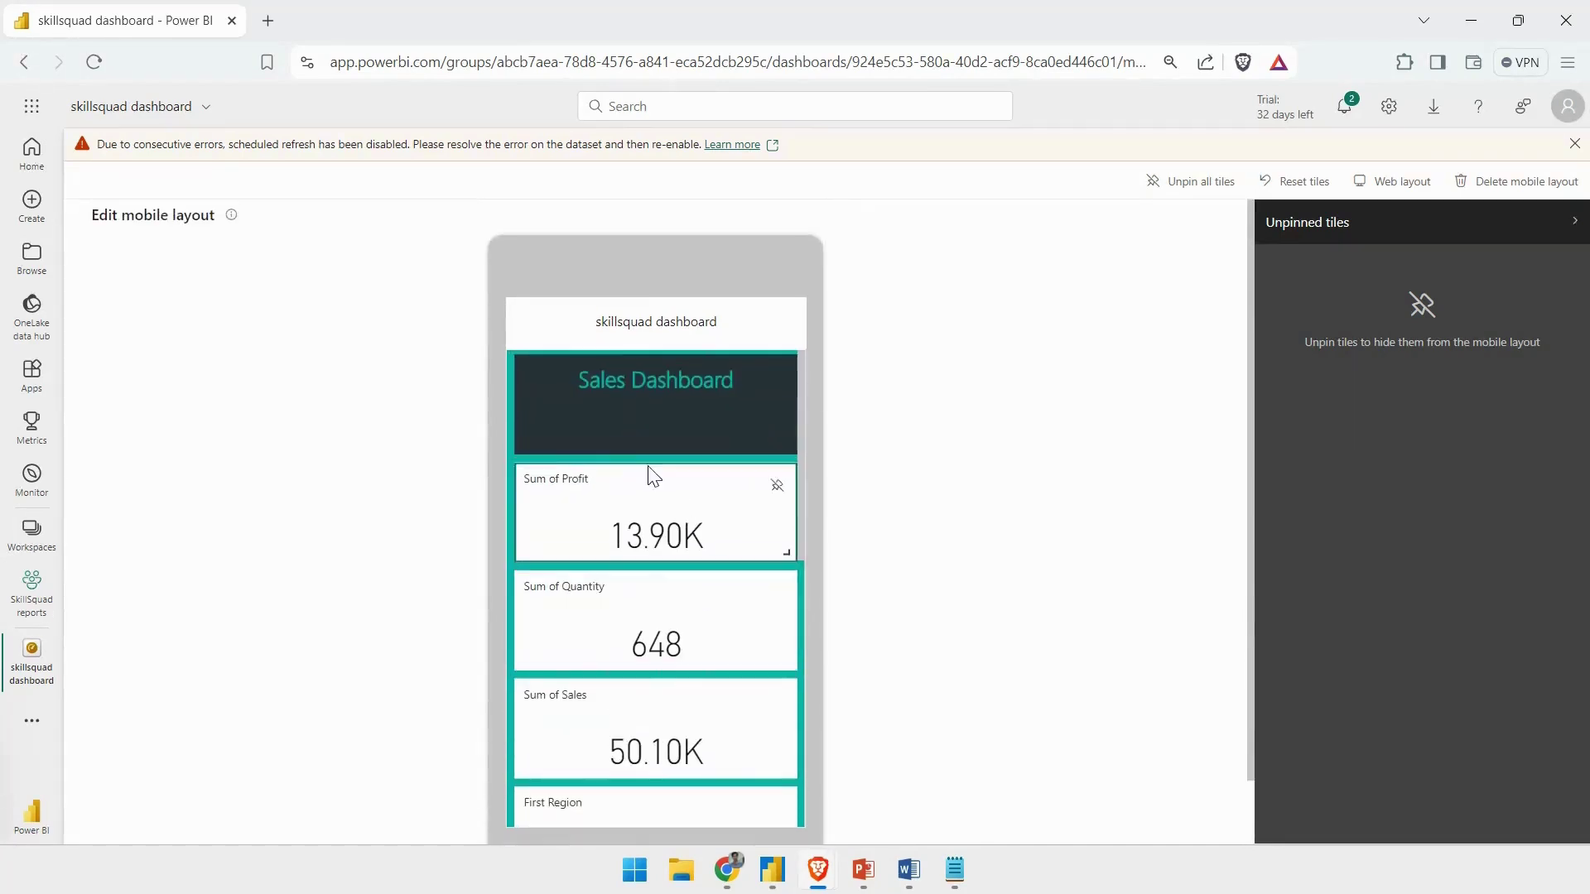
# - Review the rearranged mobile tiles, switch the dashboard to its web layout and reopen the mobile layout
pyautogui.scroll(-10, 731, 346)
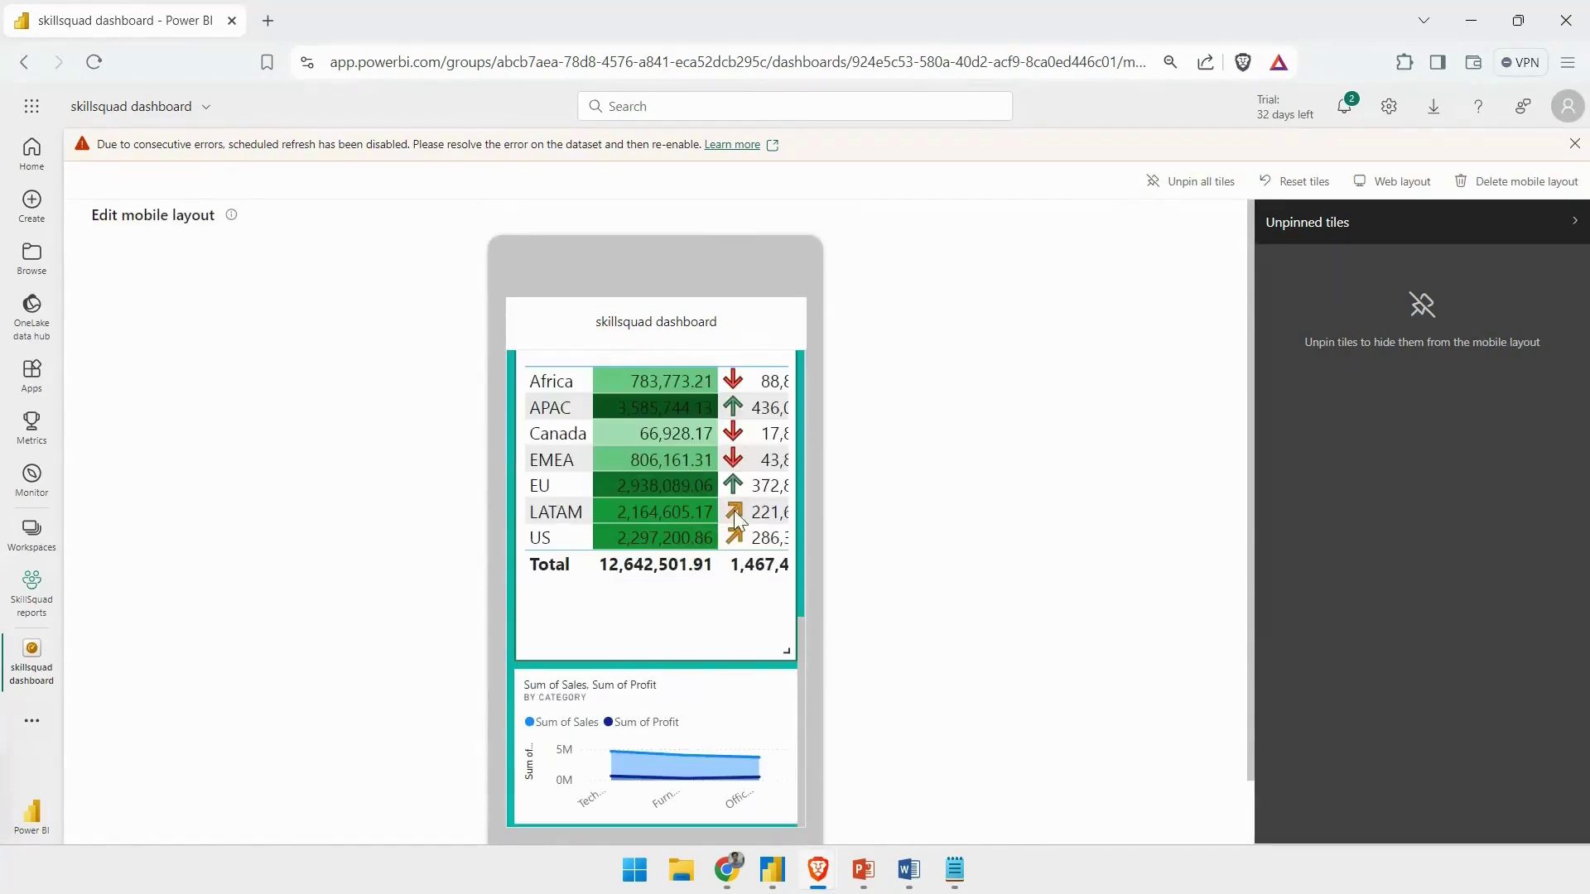
pyautogui.scroll(10, 700, 617)
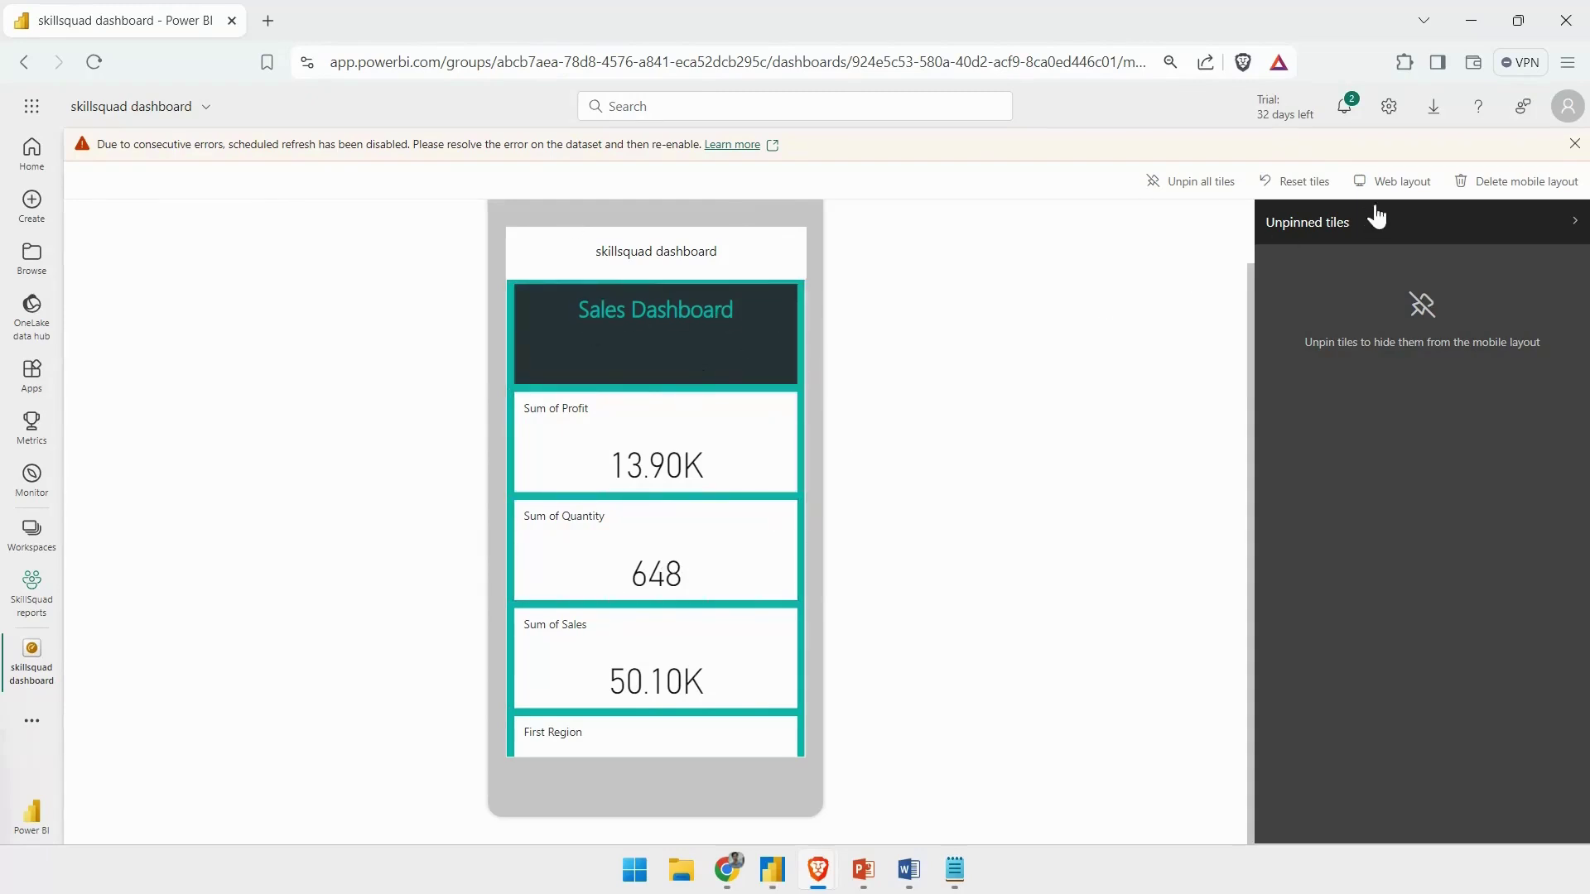
pyautogui.click(1401, 181)
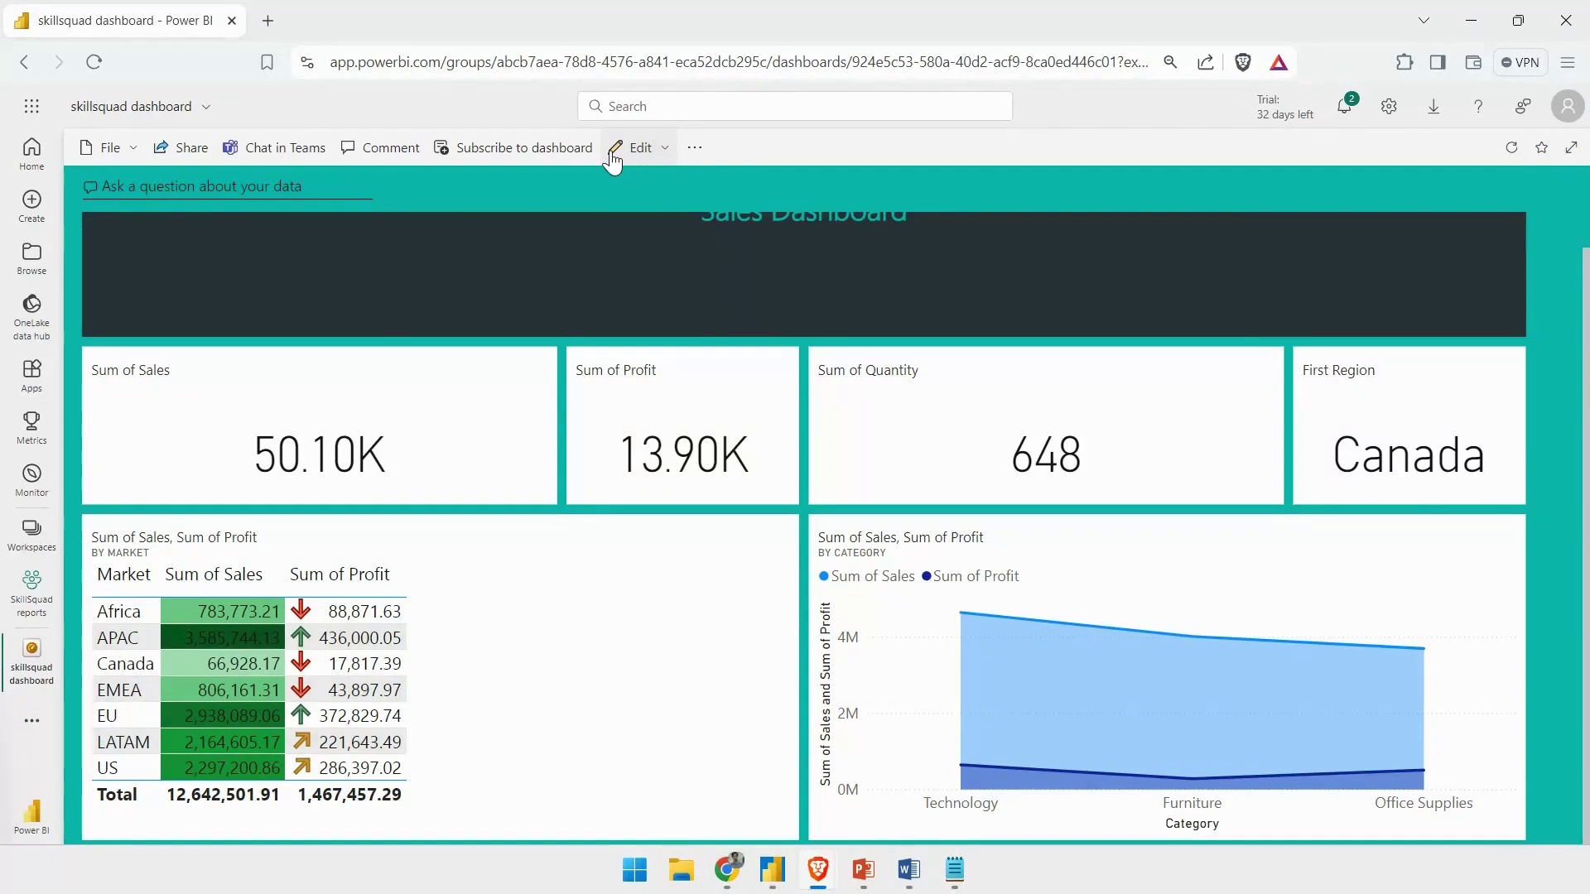
pyautogui.click(614, 158)
pyautogui.click(667, 251)
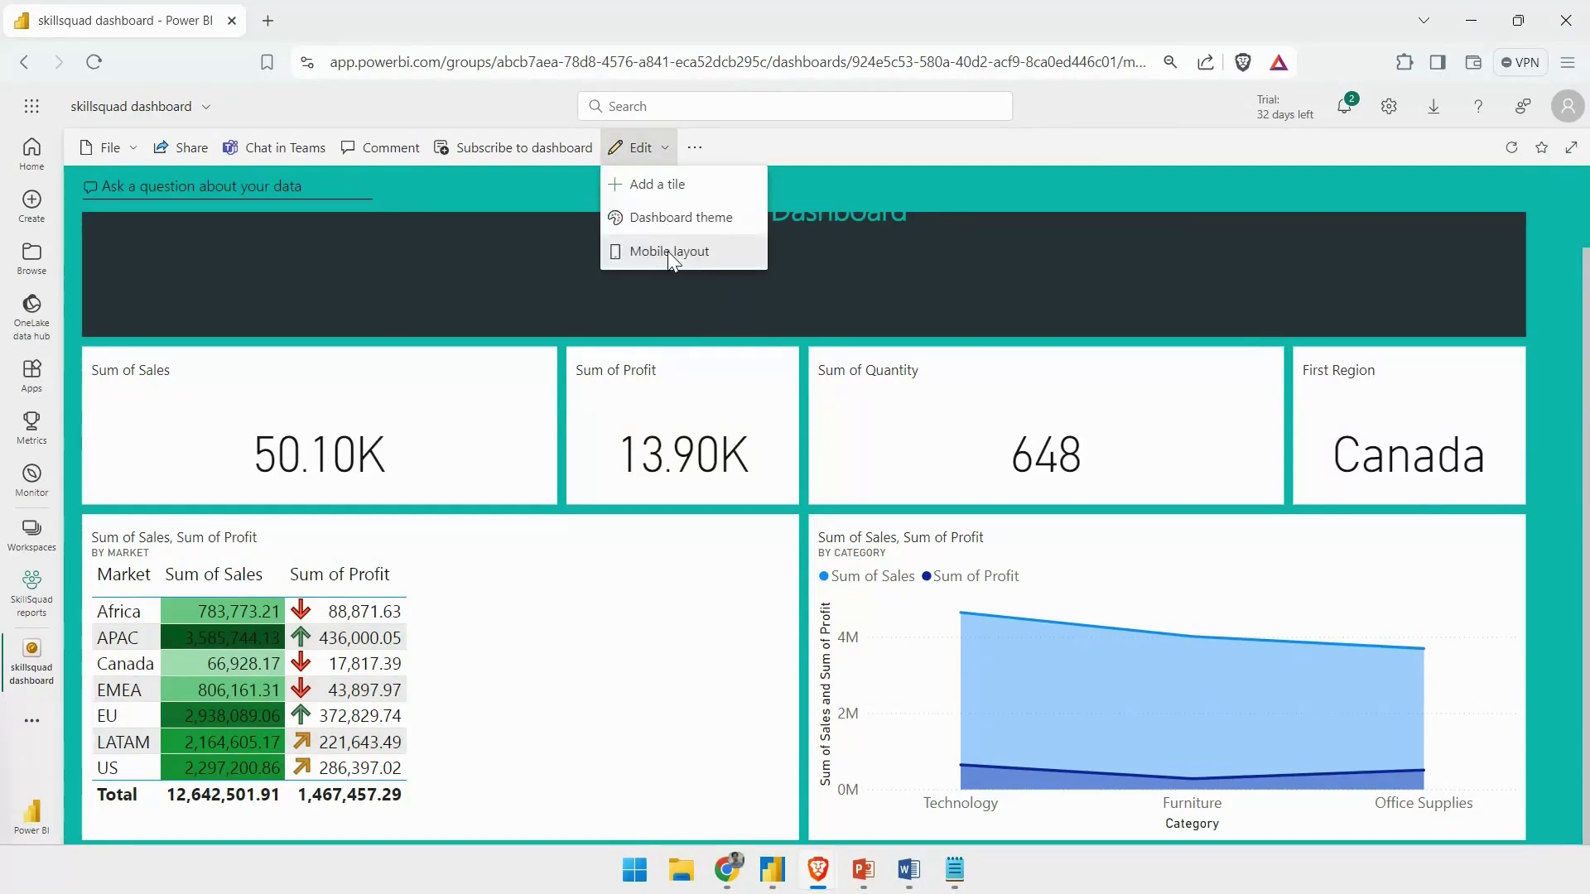